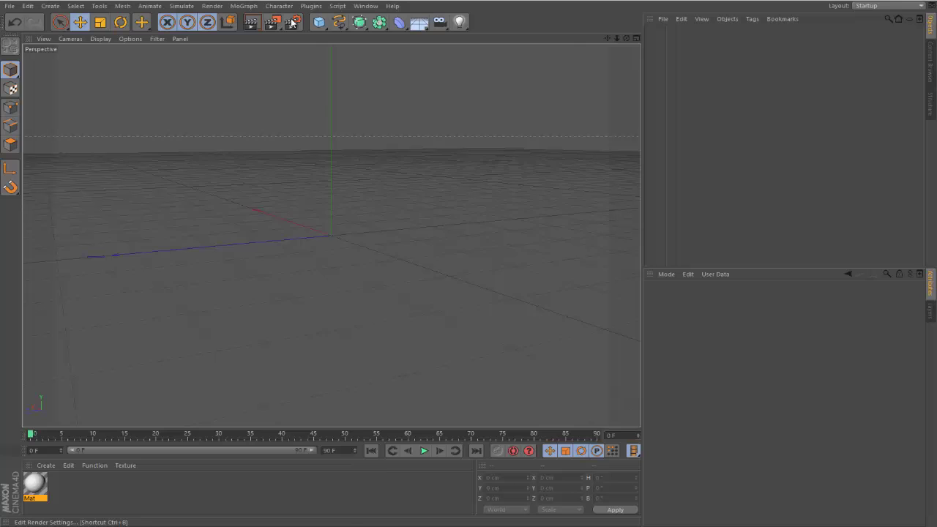
# - Set the render output size to 1280 x 720 pixels
pyautogui.click(292, 22)
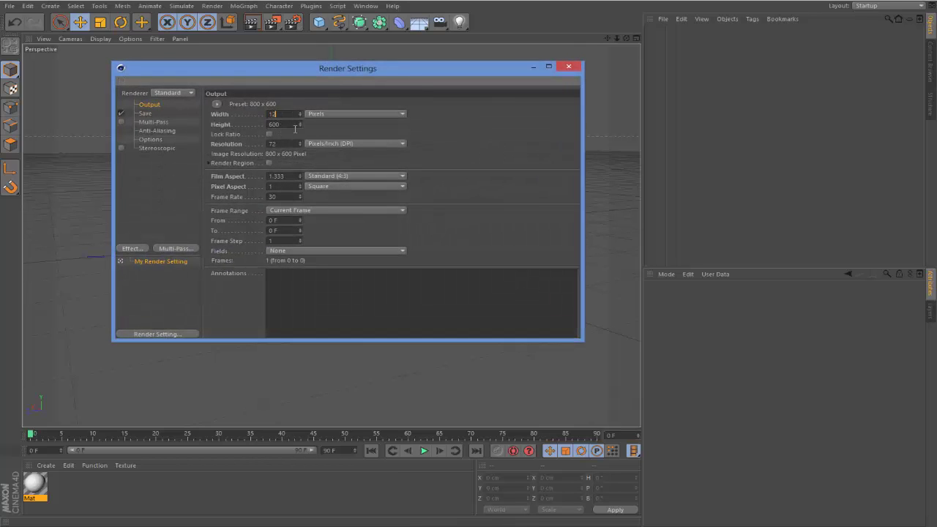
pyautogui.press('Tab')
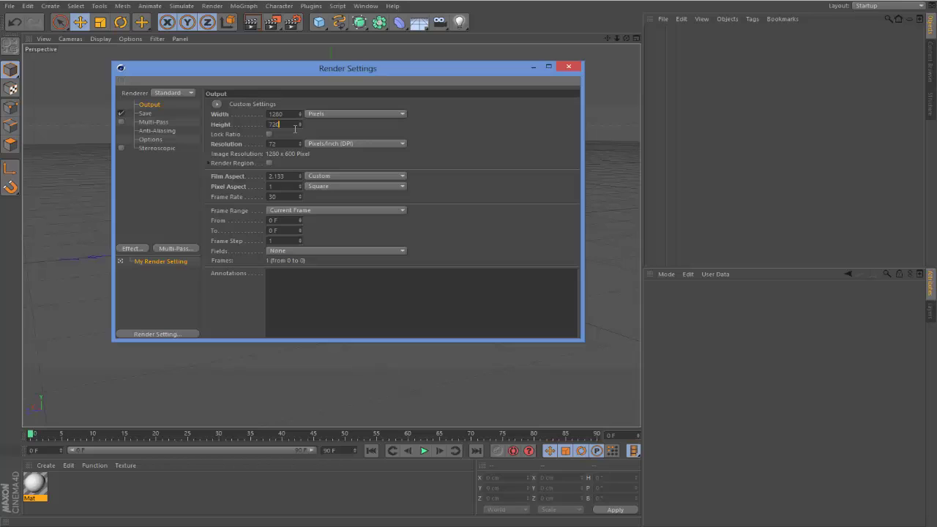
pyautogui.press('Return')
pyautogui.click(571, 66)
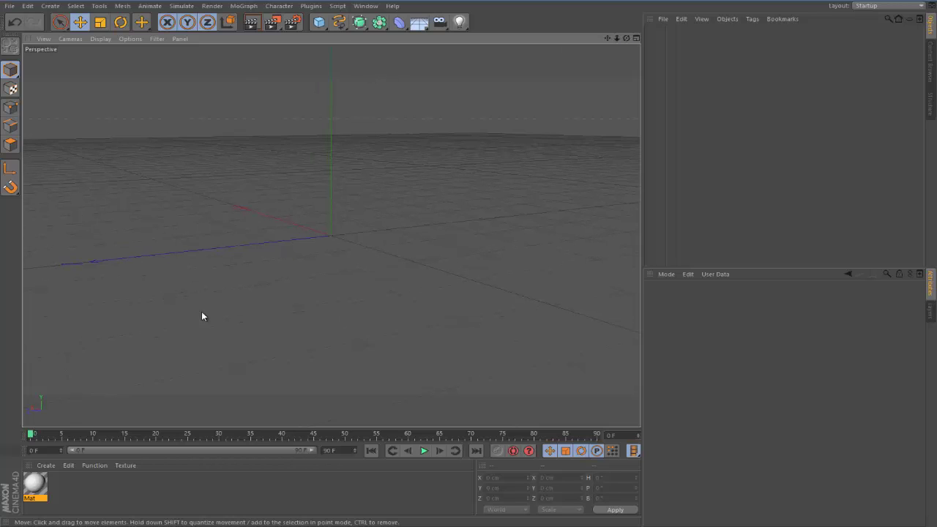
# - Add a Floor object to the scene
pyautogui.moveTo(322, 23)
pyautogui.mouseDown()
pyautogui.moveTo(332, 59)
pyautogui.moveTo(316, 22)
pyautogui.mouseUp()
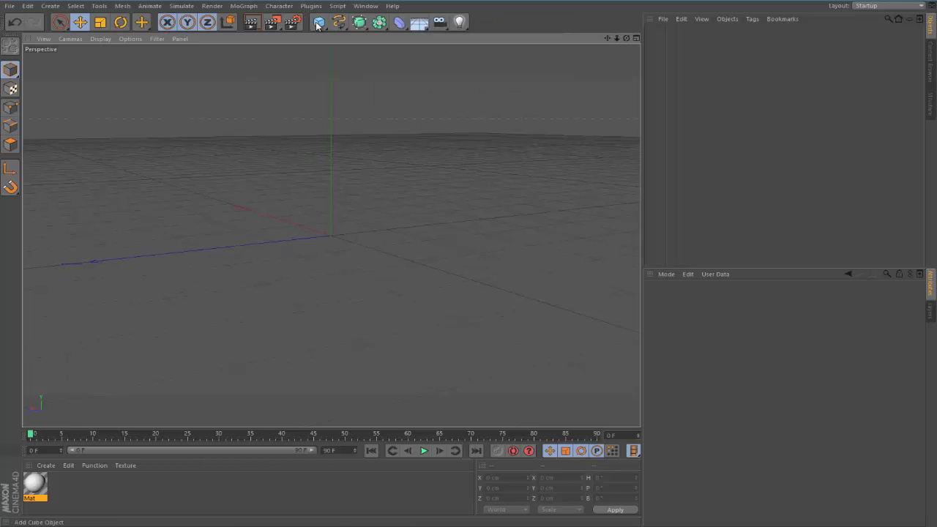
pyautogui.click(421, 24)
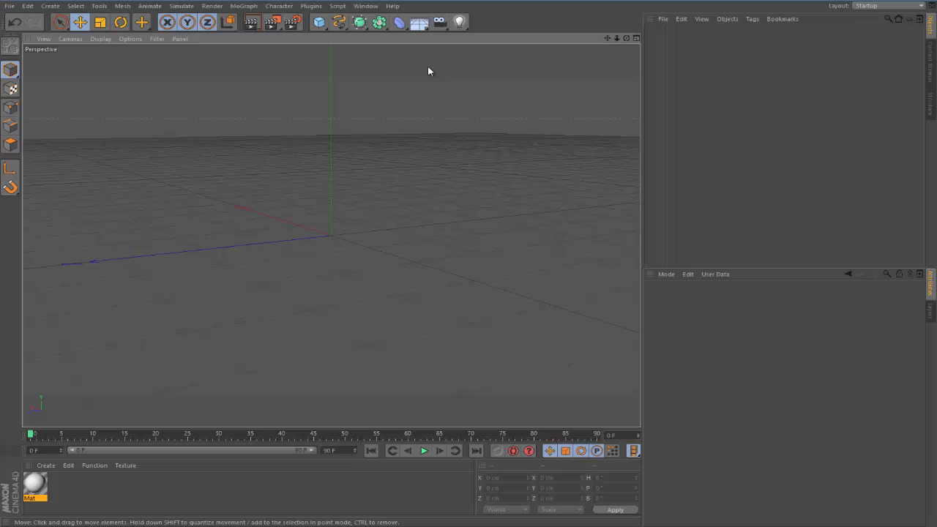
pyautogui.click(421, 22)
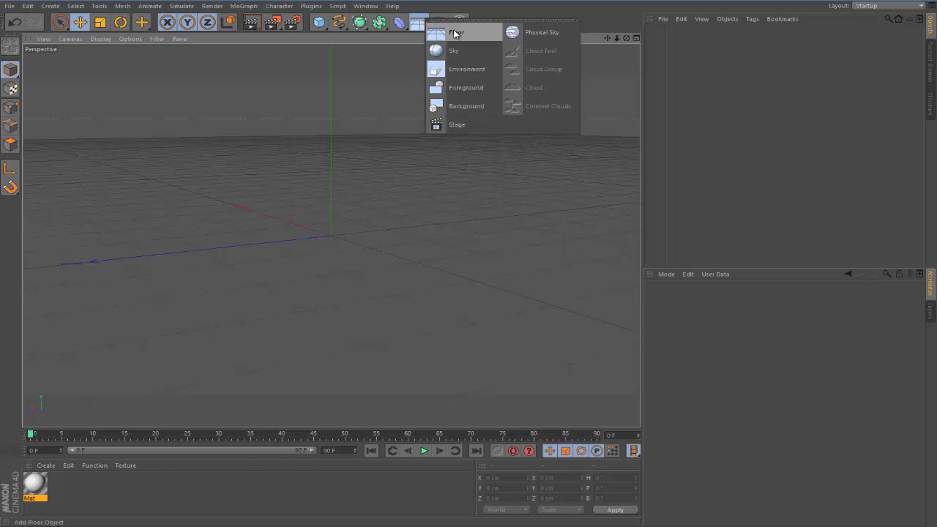
pyautogui.click(452, 31)
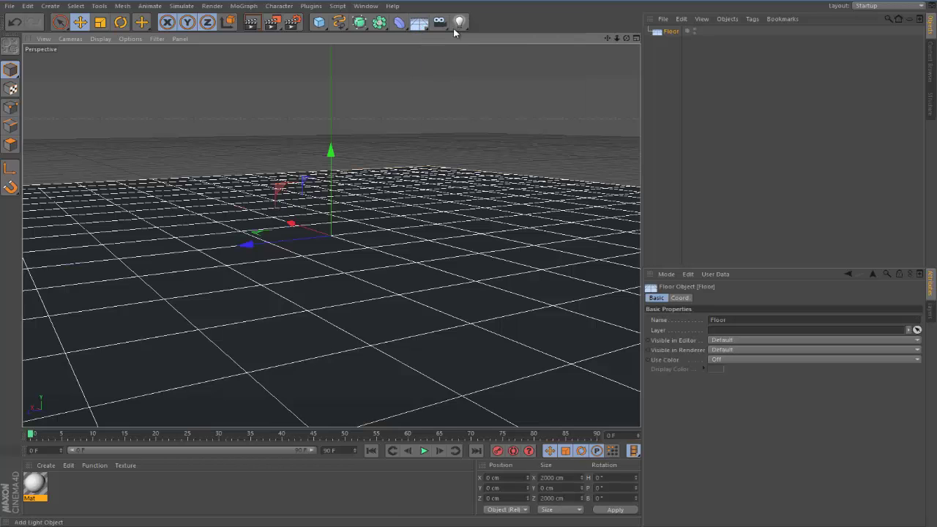
# - Turn off the specular channel of the existing material and set its color to pure white, RGB 255, 255, 255
pyautogui.click(42, 489)
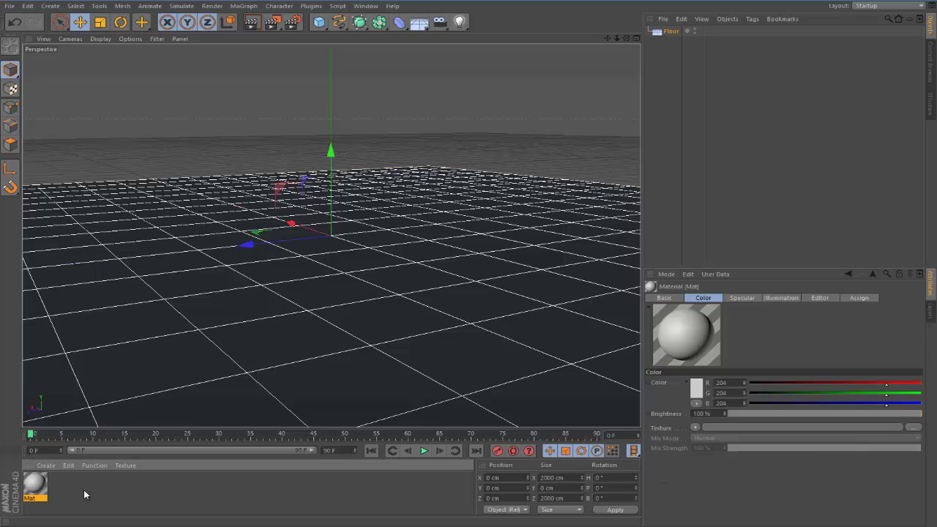
pyautogui.doubleClick(37, 485)
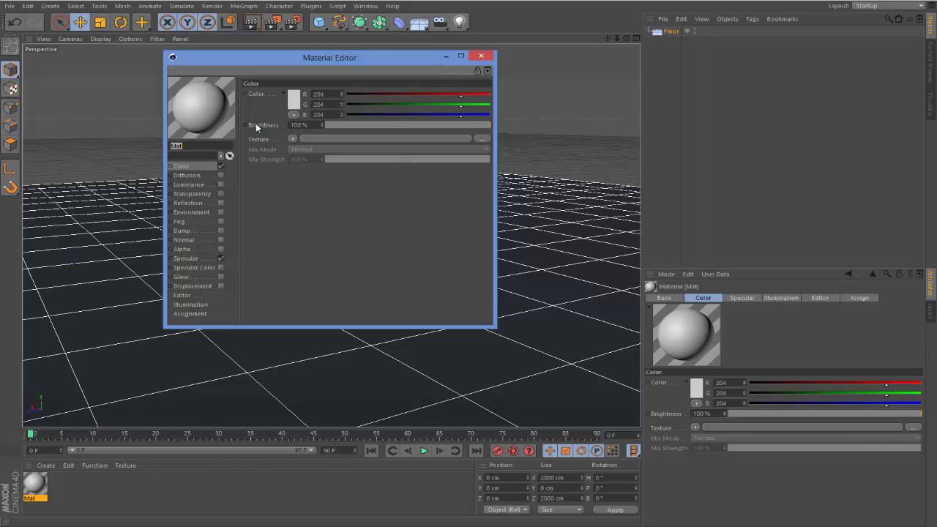
pyautogui.click(221, 258)
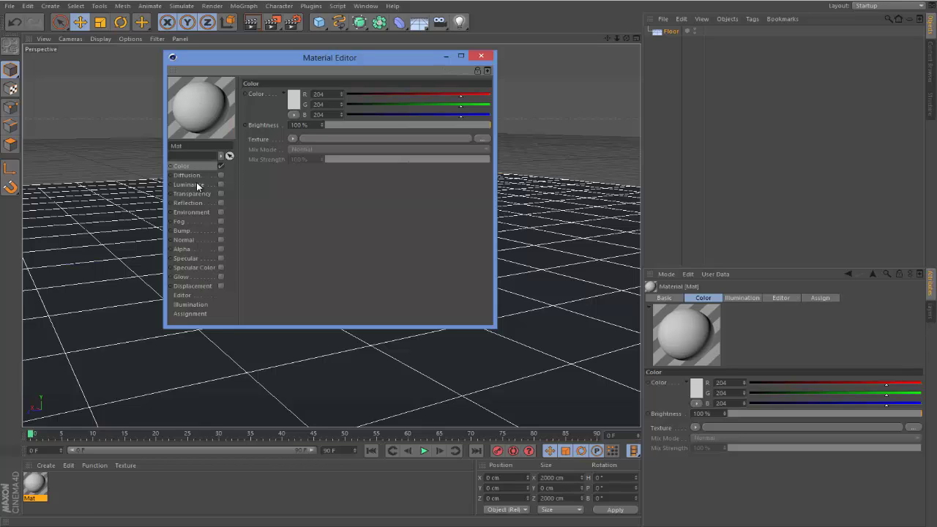
pyautogui.click(295, 100)
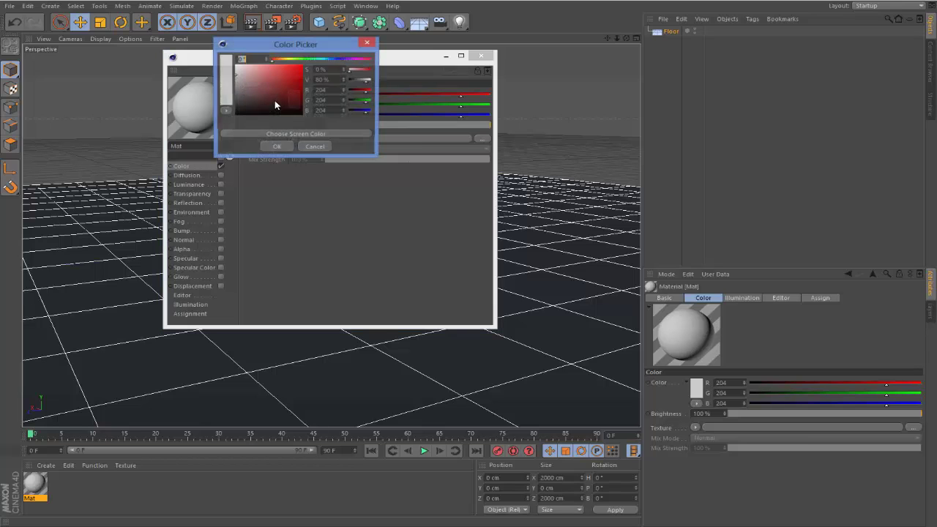
pyautogui.click(278, 147)
pyautogui.click(481, 56)
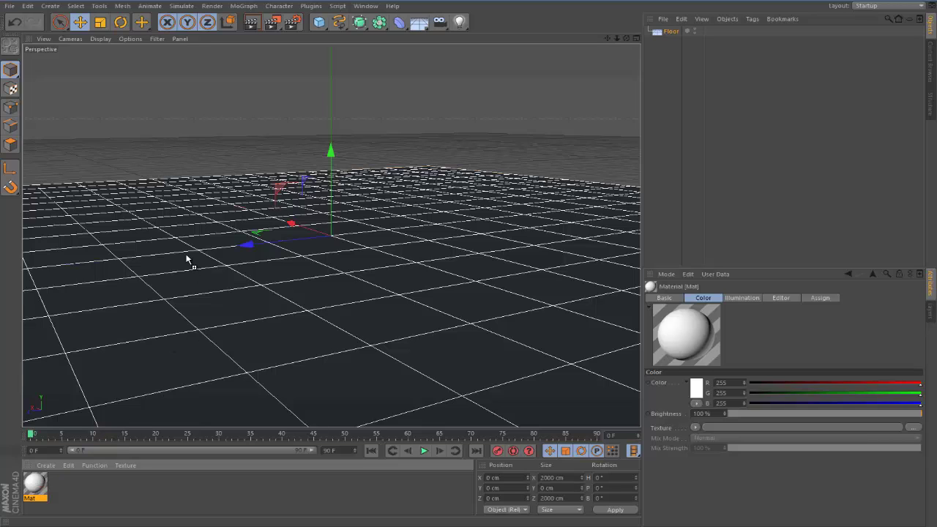
# - Apply the white material to the floor and preview the render in the view
pyautogui.moveTo(668, 39); pyautogui.dragTo(669, 32)
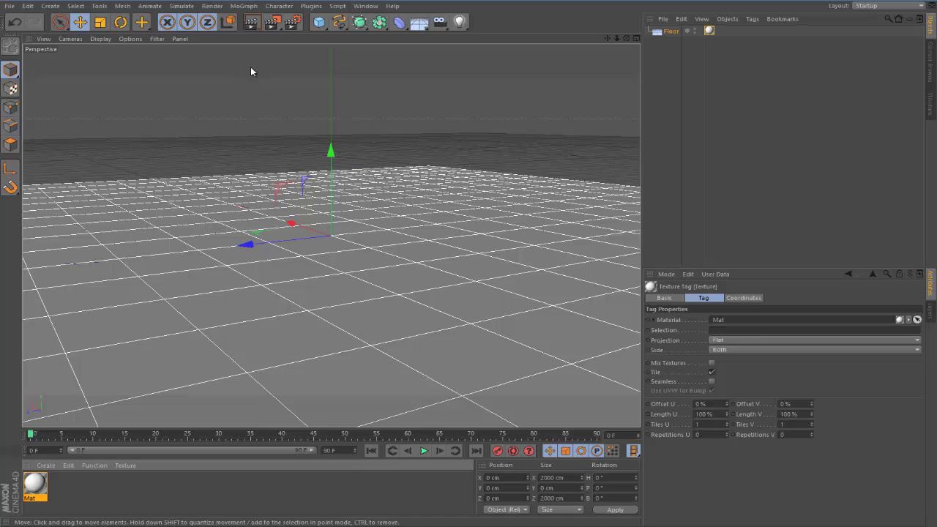
pyautogui.click(254, 26)
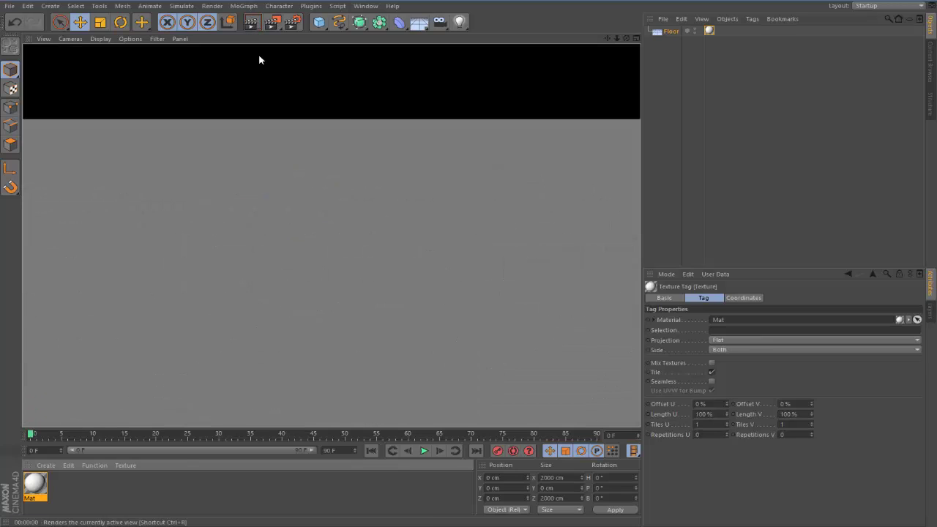
pyautogui.click(757, 152)
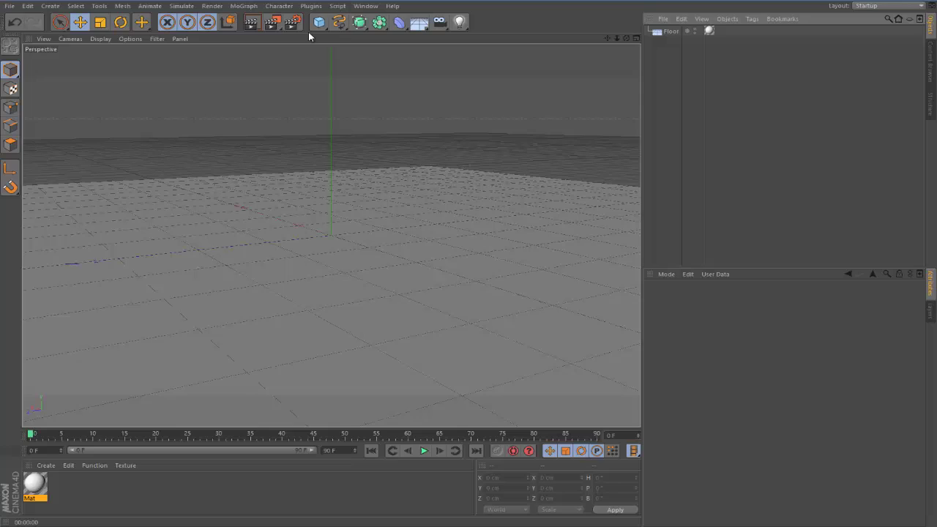
# - Add a light, raise it to about 386 cm above the floor, and preview the lit floor
pyautogui.moveTo(627, 38); pyautogui.dragTo(470, 261)
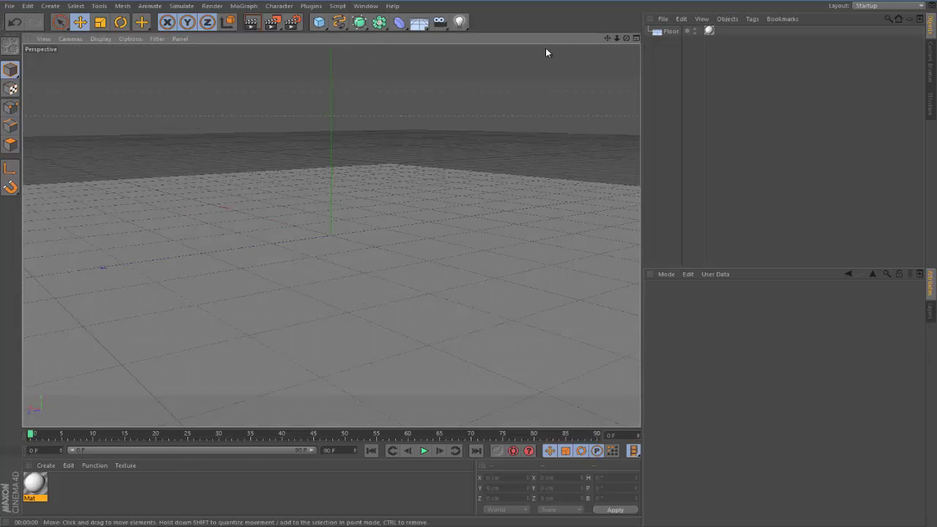
pyautogui.click(460, 22)
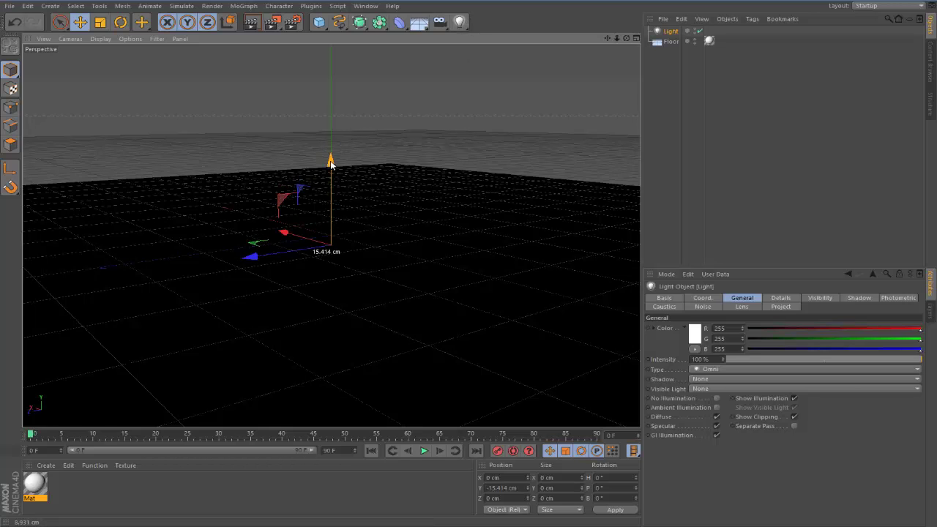
pyautogui.moveTo(330, 154); pyautogui.dragTo(471, 262)
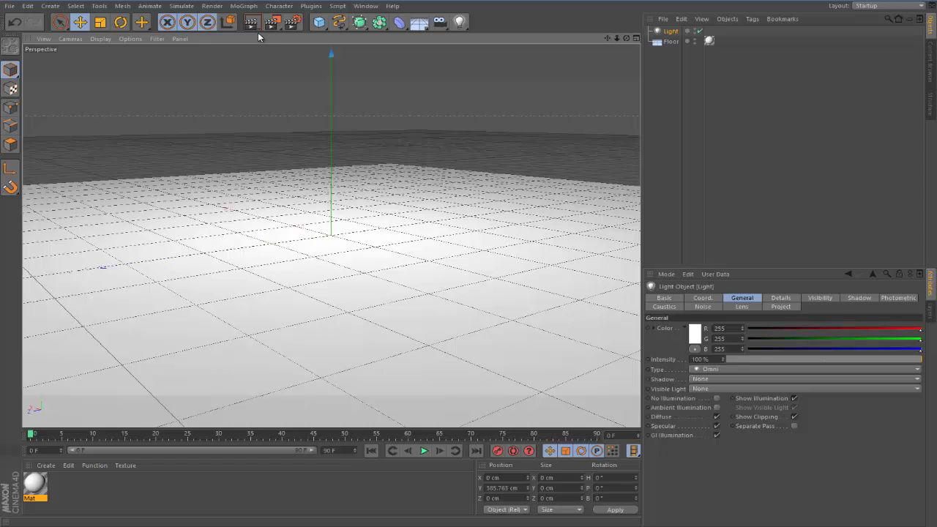
pyautogui.hotkey('ctrl', 'r')
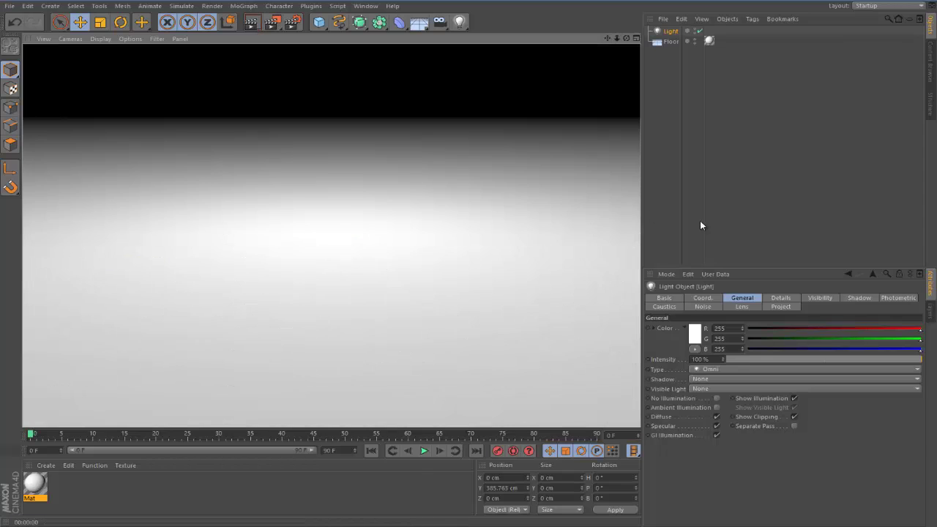
pyautogui.click(790, 199)
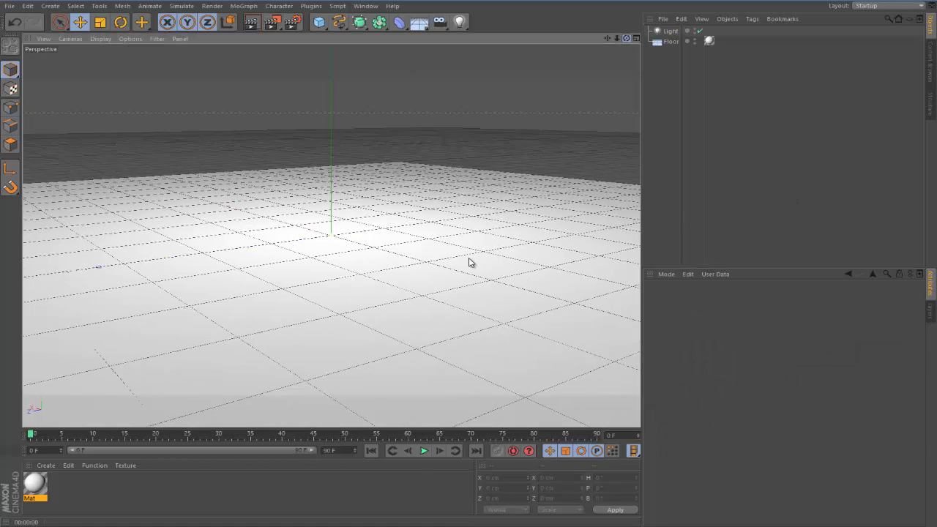
pyautogui.click(251, 22)
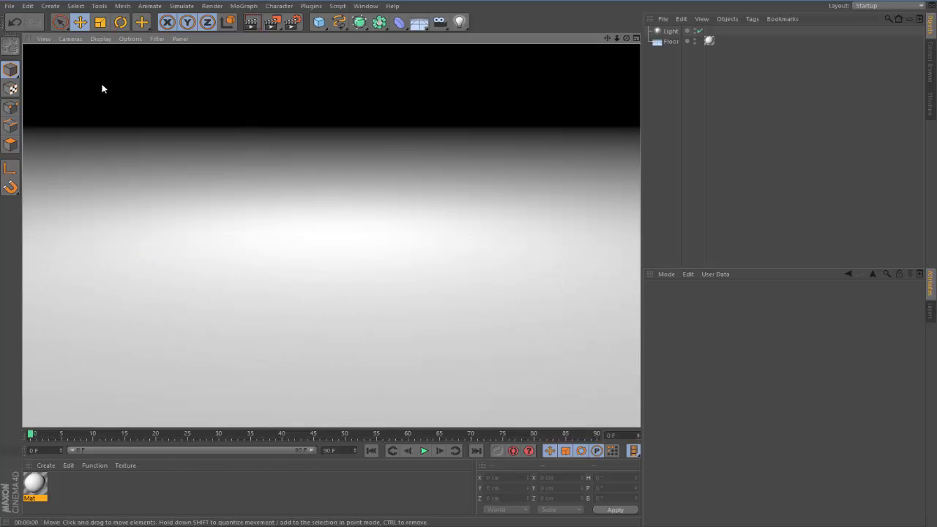
pyautogui.click(627, 40)
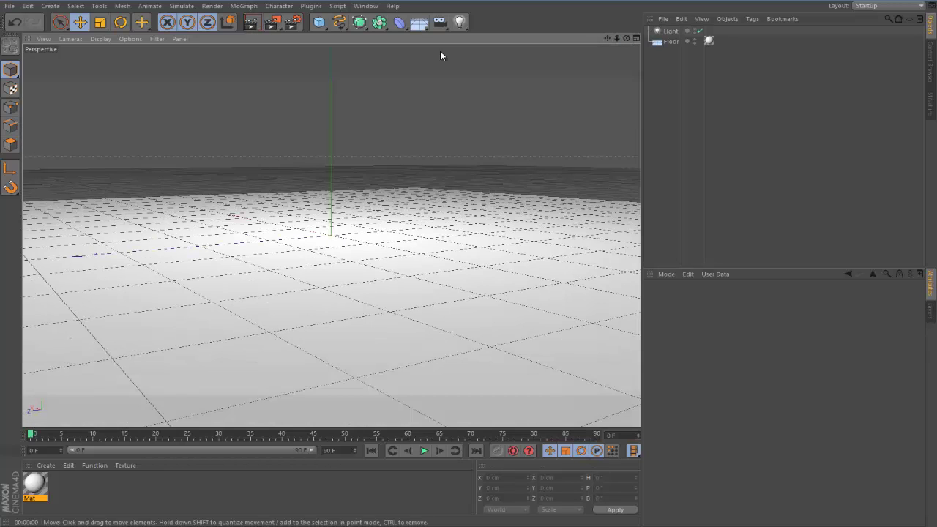
# - Add a plane and stand it upright by rotating its bank to -90°
pyautogui.click(320, 23)
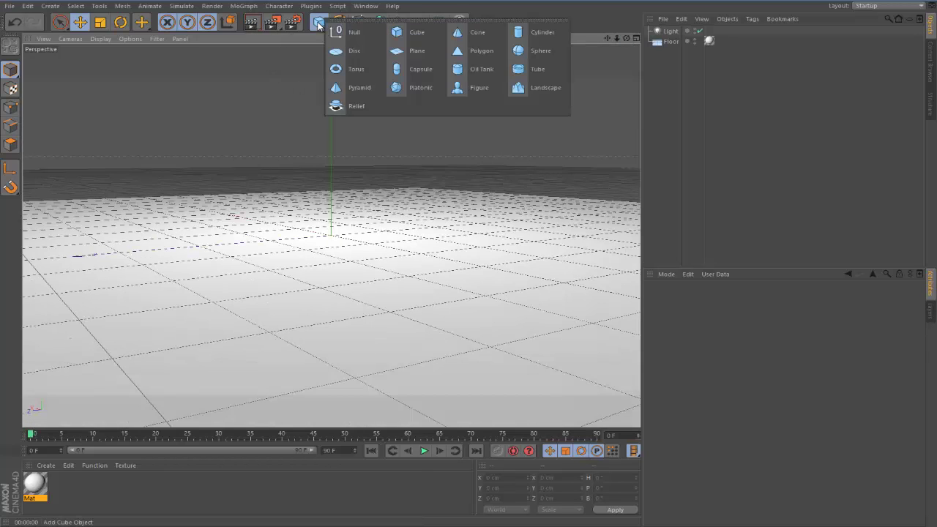
pyautogui.click(410, 49)
pyautogui.click(121, 22)
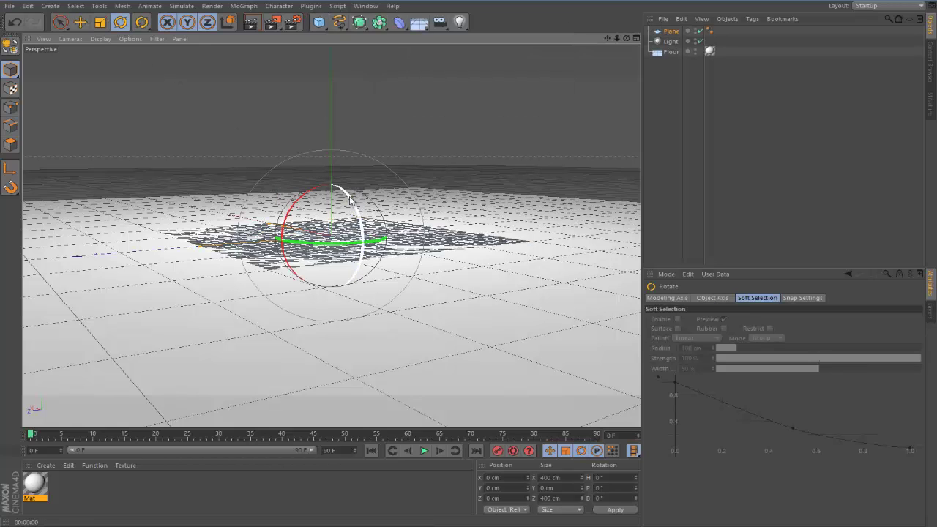
pyautogui.moveTo(358, 189); pyautogui.dragTo(364, 282)
# - Move the upright plane back along X to about 2731 cm and scale it up to about 11585 cm per side
pyautogui.click(80, 21)
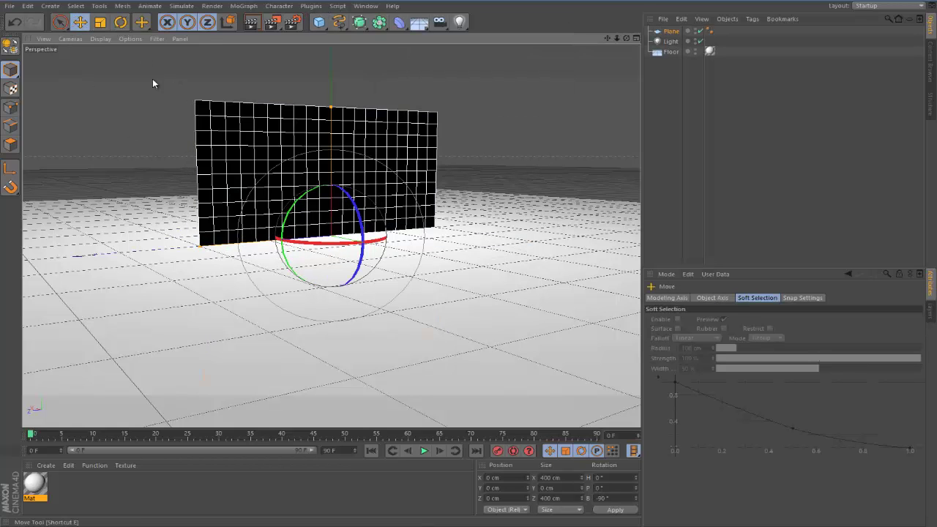
pyautogui.moveTo(383, 248); pyautogui.dragTo(106, 50)
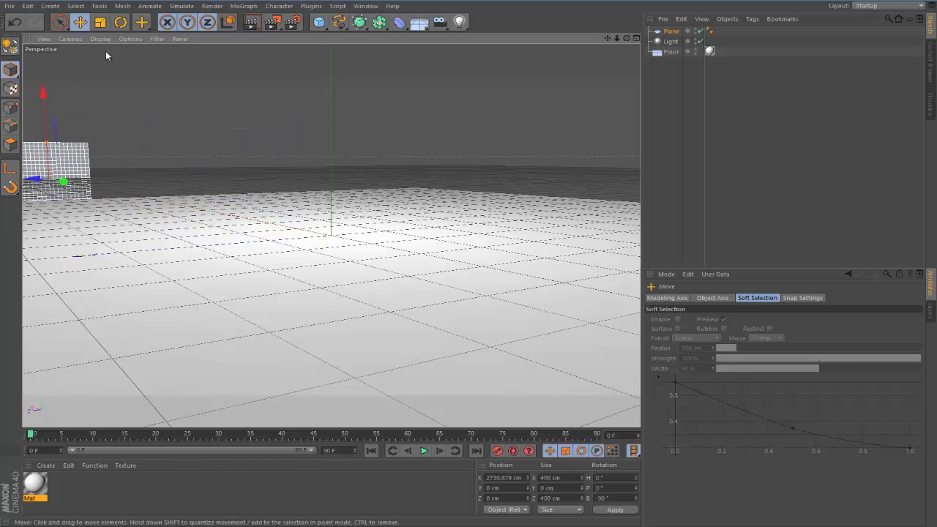
pyautogui.press('t')
pyautogui.moveTo(125, 172); pyautogui.dragTo(487, 251)
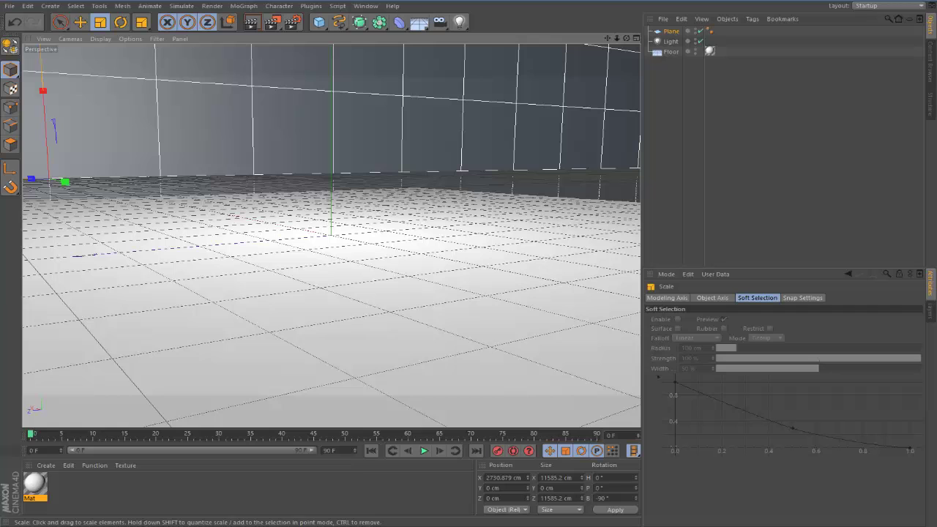
# - Apply the white material to the backdrop plane and preview the render
pyautogui.moveTo(123, 242); pyautogui.dragTo(203, 92)
pyautogui.click(711, 153)
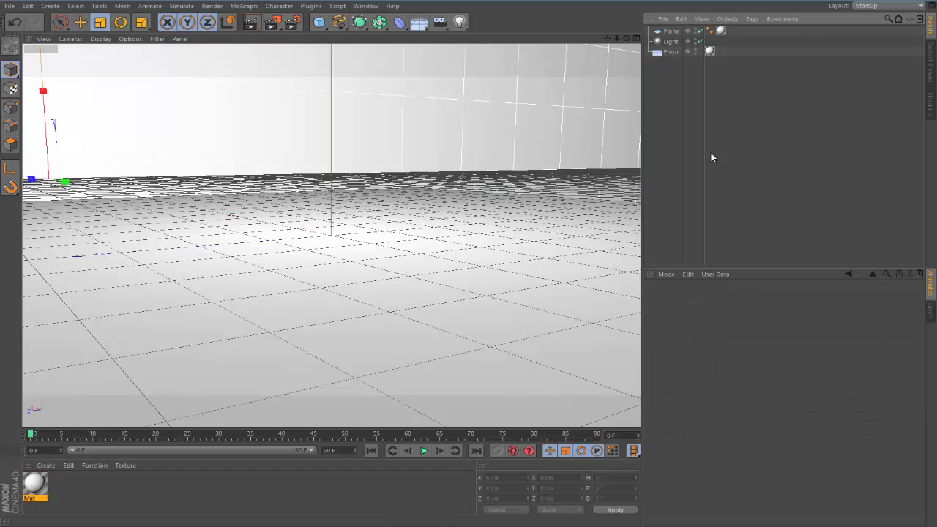
pyautogui.click(257, 22)
pyautogui.click(816, 171)
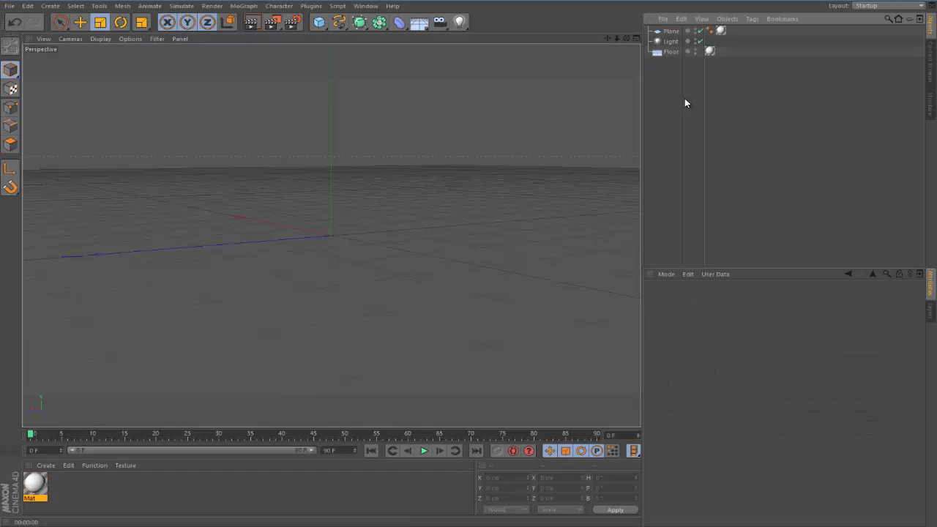
# - Add a second light at about X 1300 cm and Y 801 cm, and preview the render facing the backdrop head-on
pyautogui.click(459, 22)
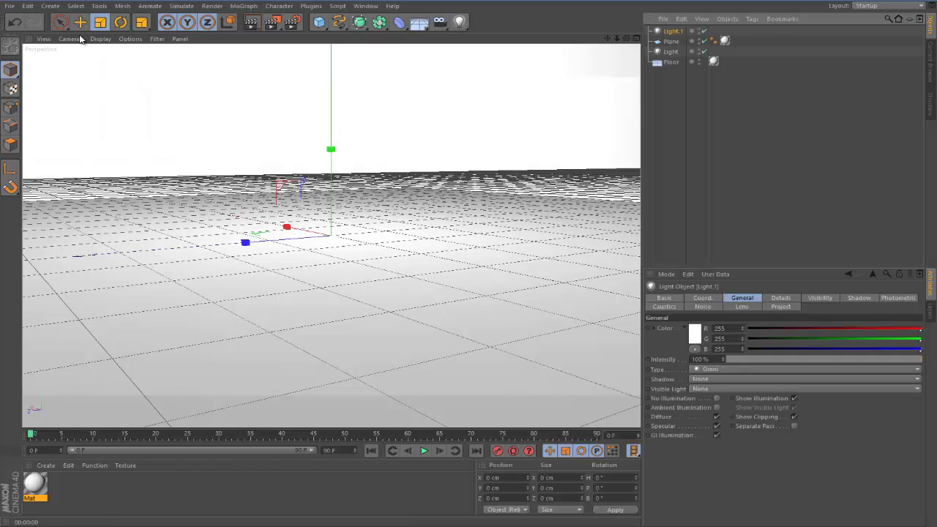
pyautogui.press('e')
pyautogui.moveTo(295, 230); pyautogui.dragTo(110, 45)
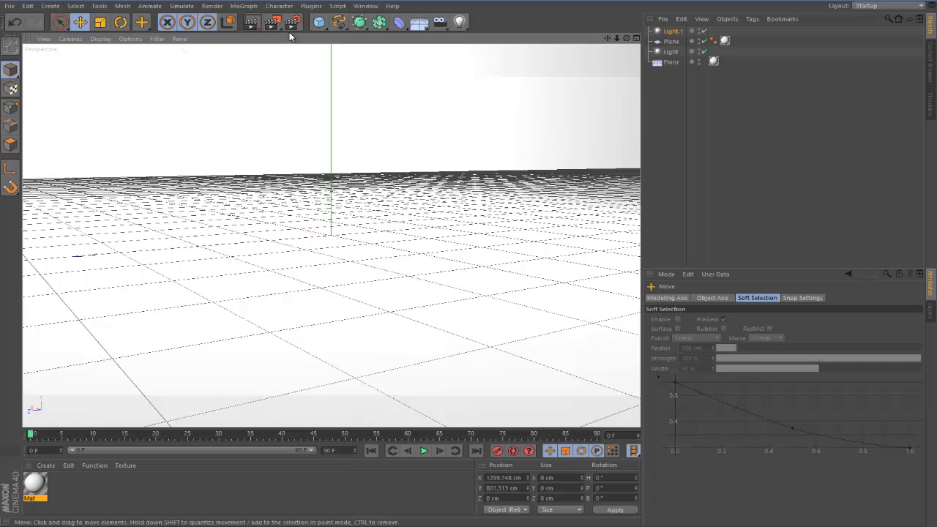
pyautogui.click(253, 22)
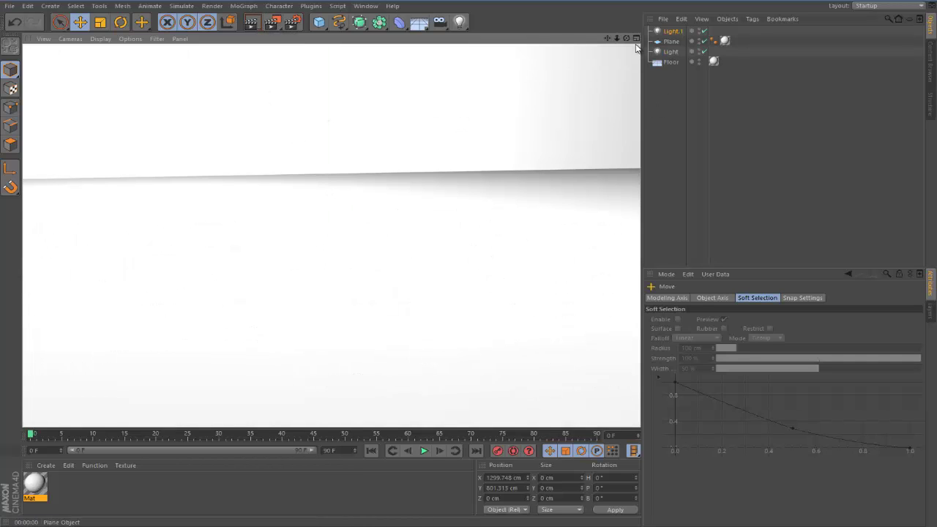
pyautogui.moveTo(626, 38); pyautogui.dragTo(431, 81)
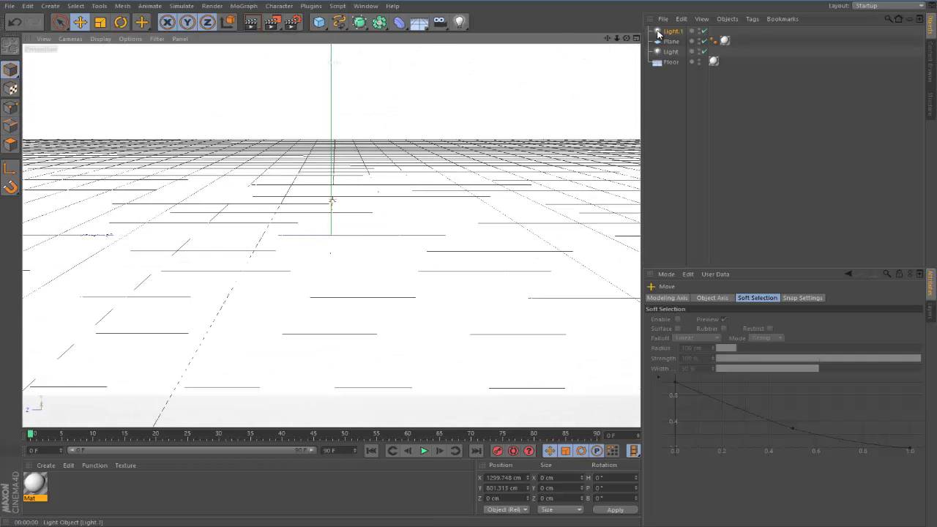
pyautogui.click(251, 22)
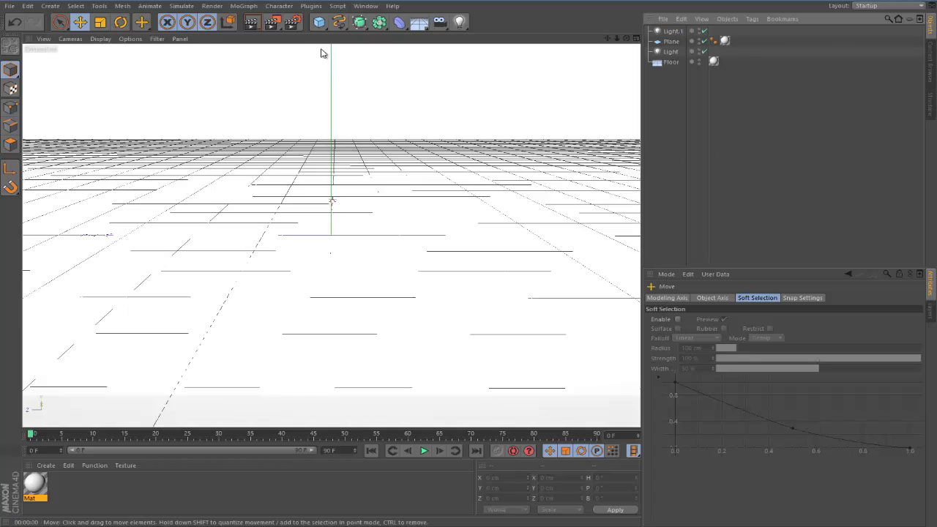
# - Add the Ambient Occlusion and Global Illumination effects to the render settings
pyautogui.click(292, 22)
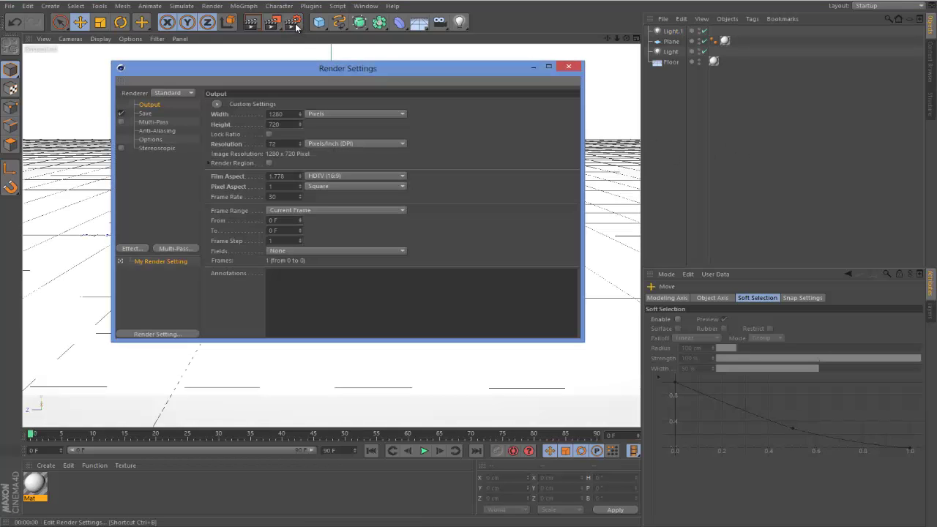
pyautogui.click(129, 249)
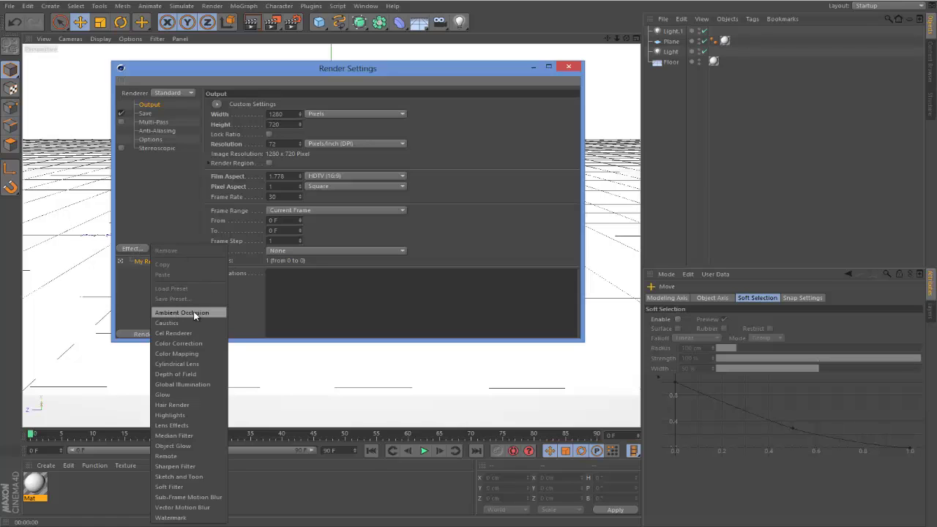
pyautogui.click(193, 312)
pyautogui.click(139, 249)
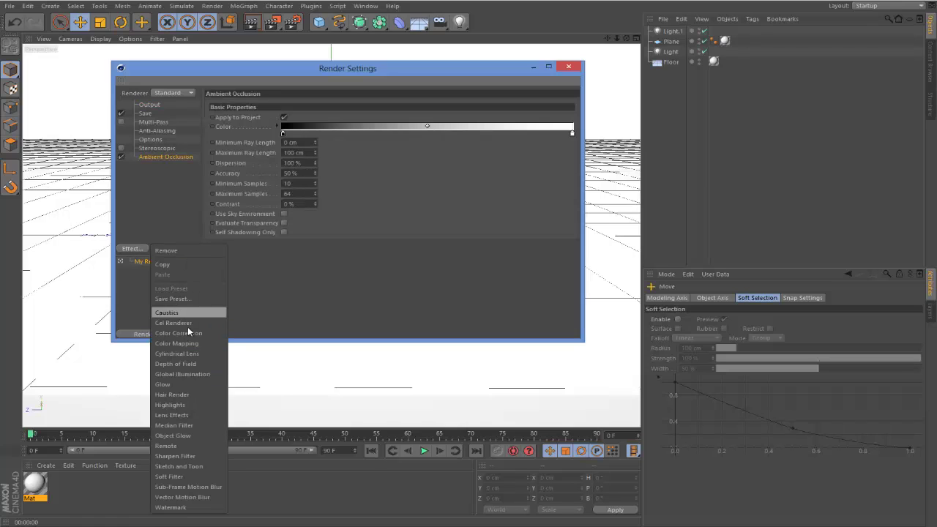
pyautogui.click(181, 374)
pyautogui.click(567, 68)
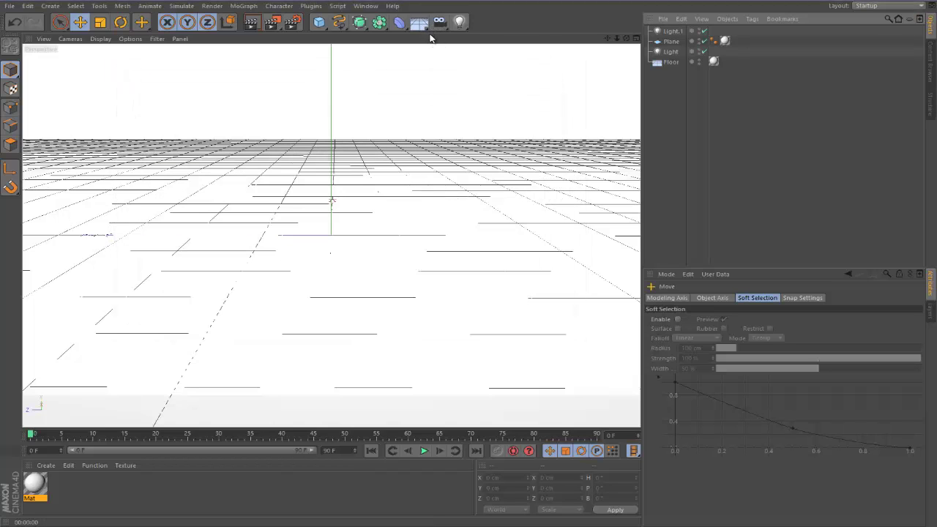
# - Add a Sky object to the scene
pyautogui.click(422, 26)
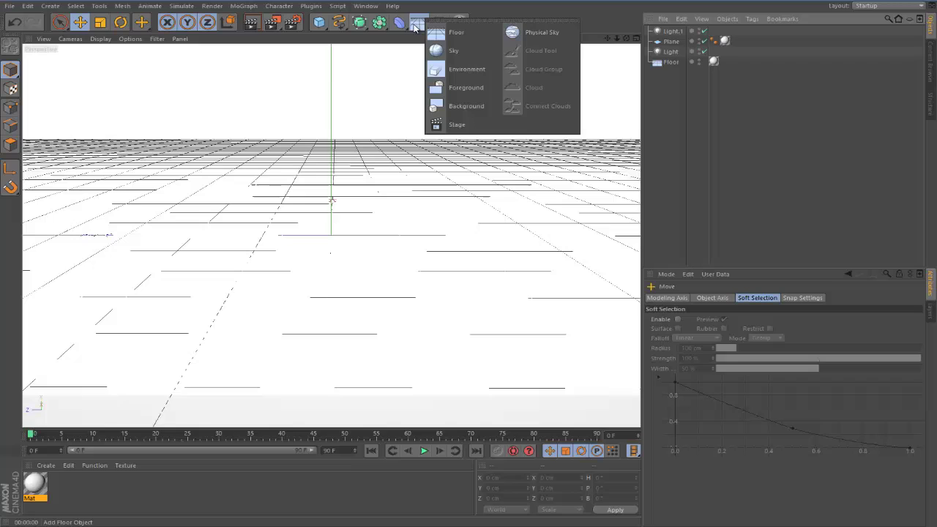
pyautogui.click(455, 51)
pyautogui.click(668, 123)
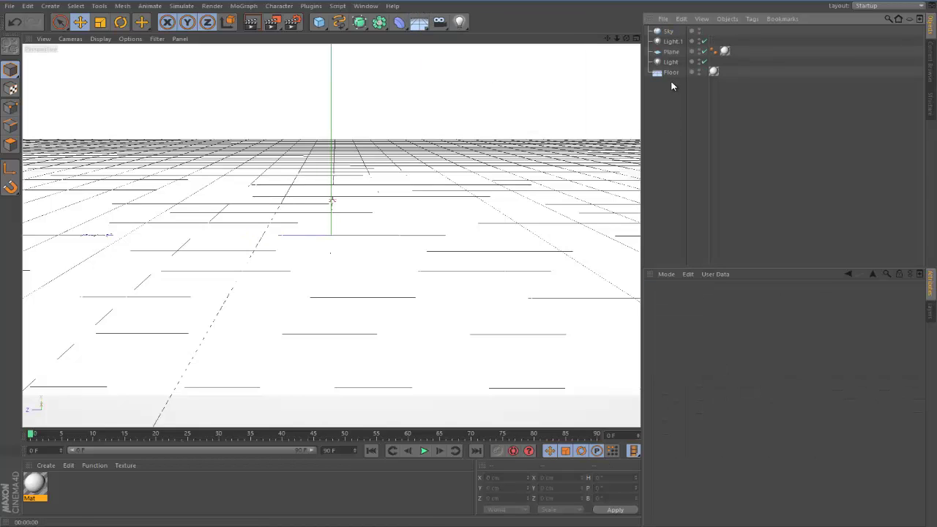
# - Compare render previews of the scene with the second light hidden and with it shown again
pyautogui.click(701, 41)
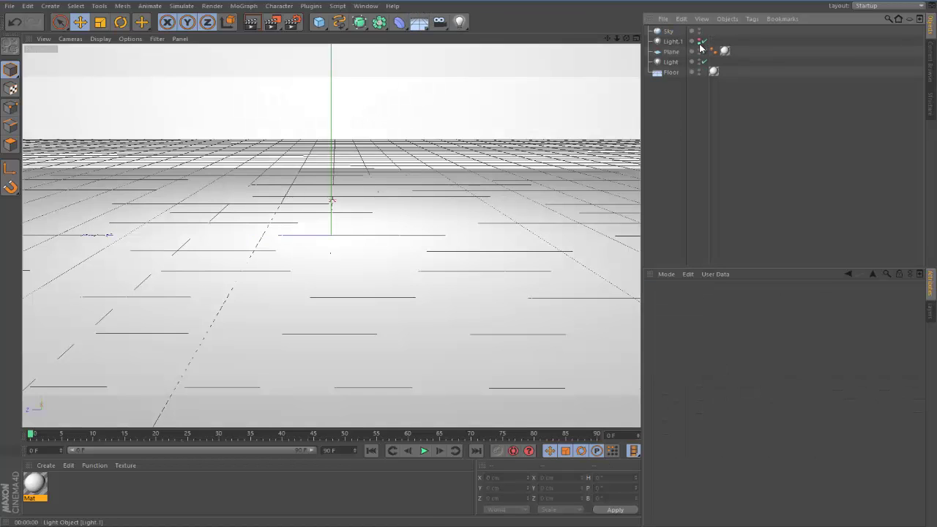
pyautogui.click(250, 25)
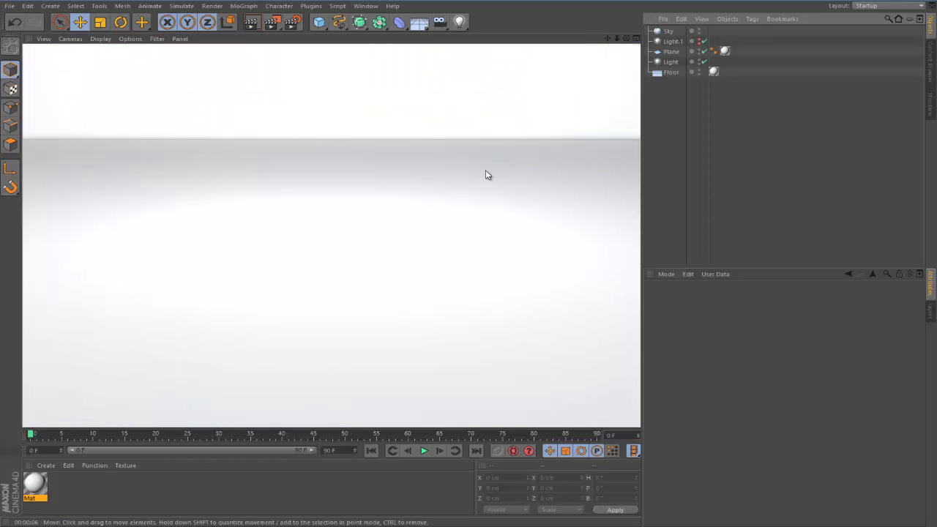
pyautogui.click(700, 40)
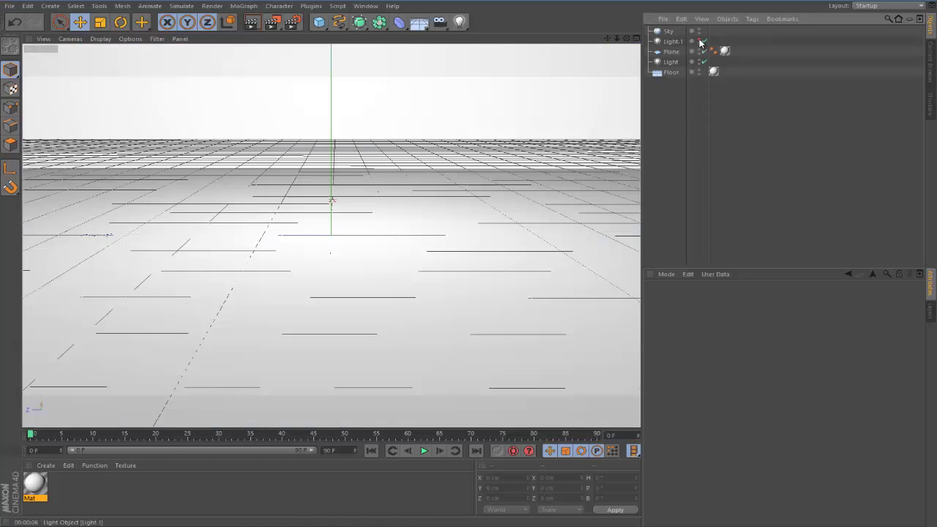
pyautogui.click(251, 22)
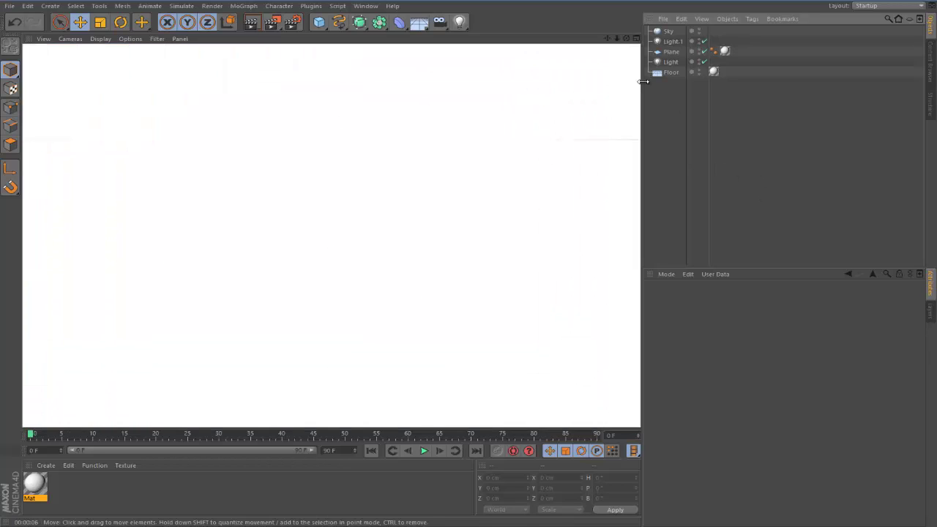
# - Set the second light's intensity to 54 % and preview the render
pyautogui.click(672, 41)
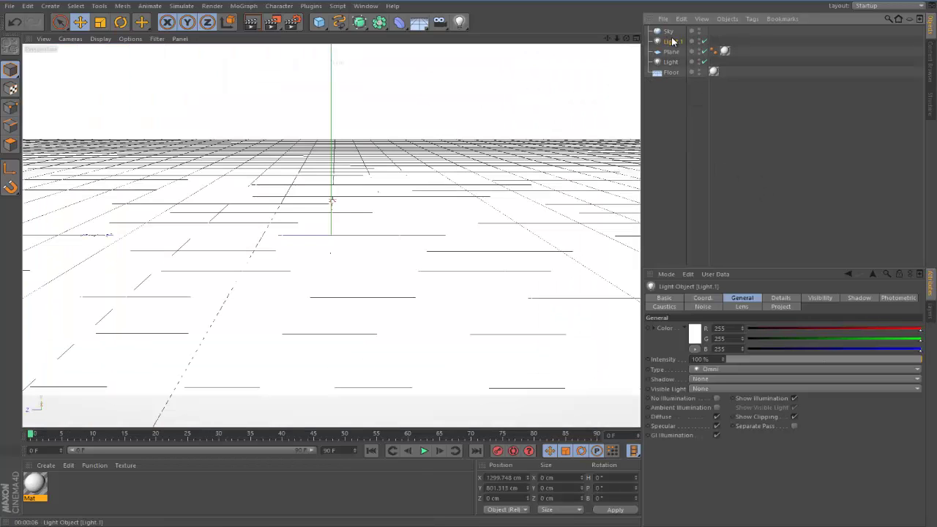
pyautogui.moveTo(810, 359); pyautogui.dragTo(833, 359)
pyautogui.click(252, 22)
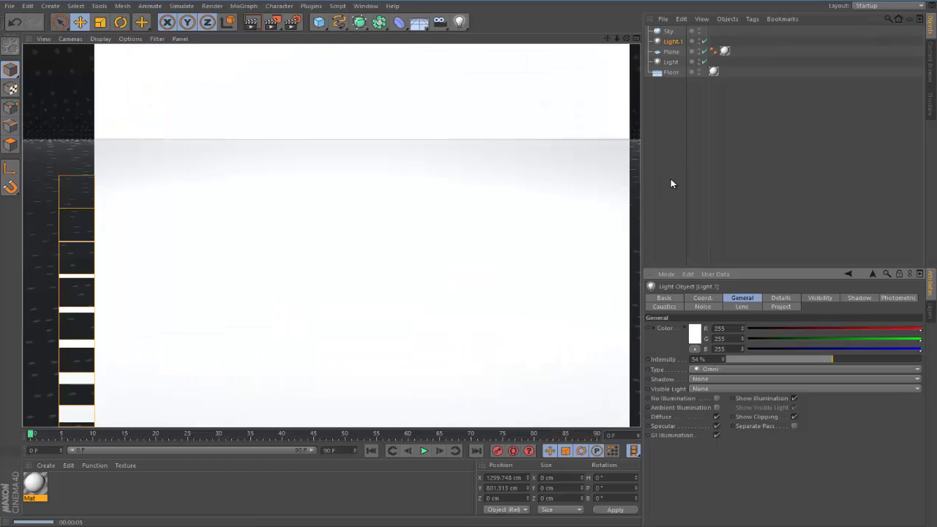
pyautogui.click(673, 151)
# - Add a MoText object to the scene
pyautogui.moveTo(626, 38); pyautogui.dragTo(472, 264)
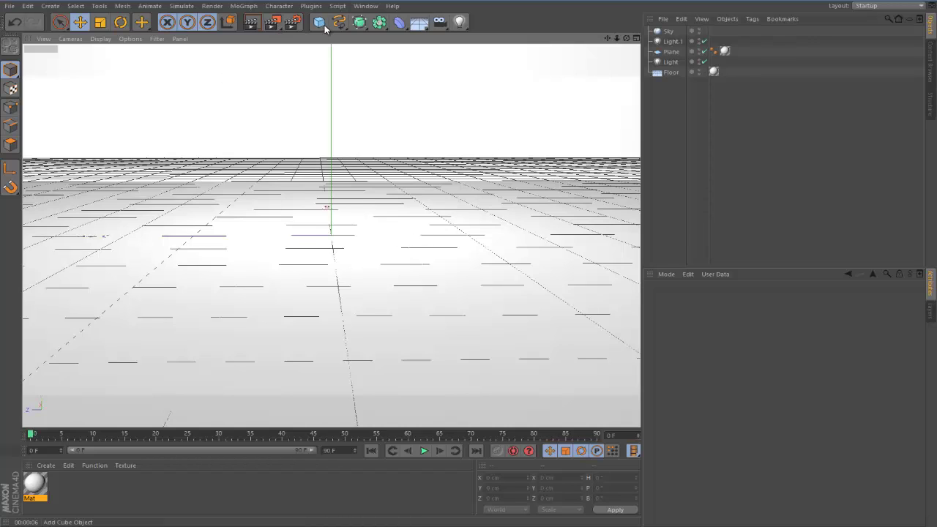
pyautogui.click(249, 7)
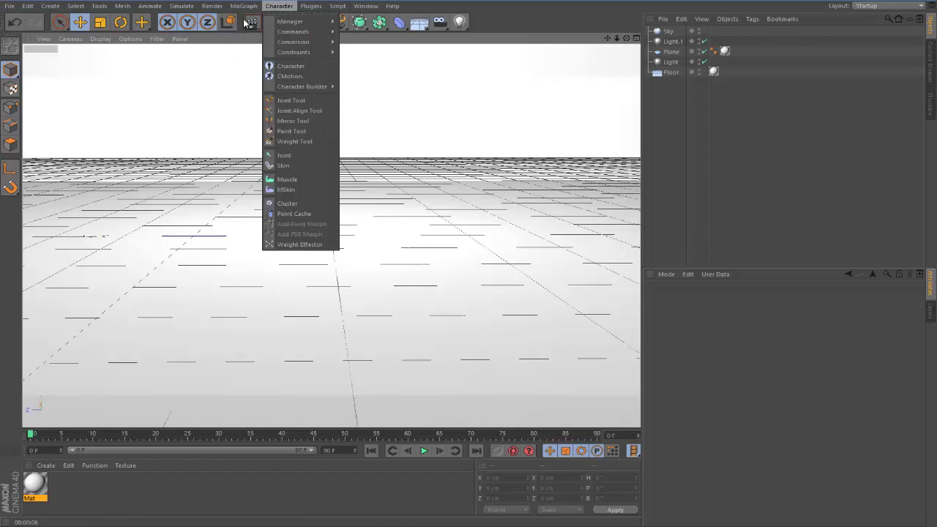
pyautogui.click(252, 125)
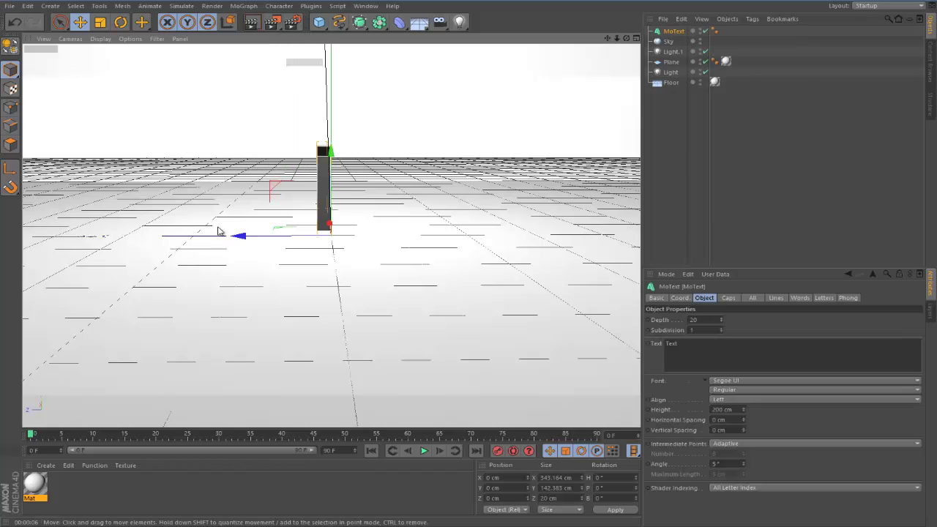
# - Rotate the text's heading to -90° so it faces the view, and move it to about Z 281 cm
pyautogui.click(117, 24)
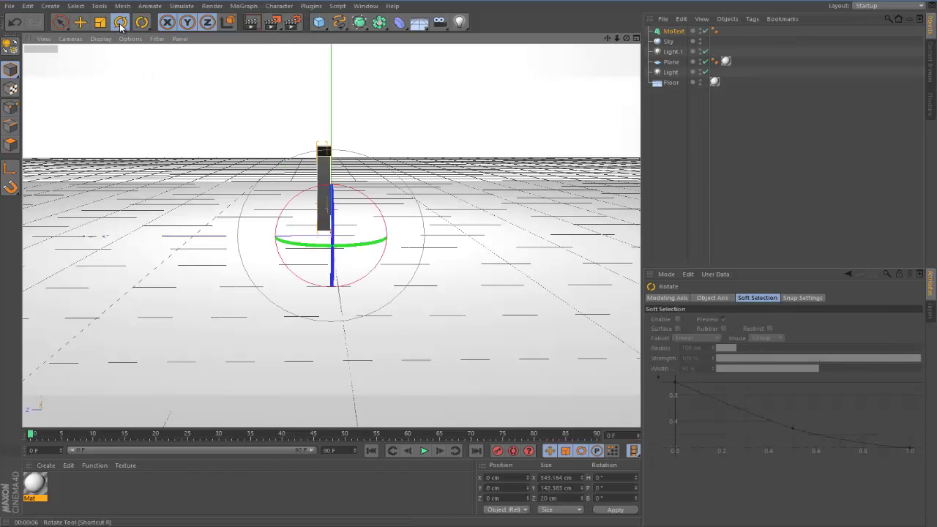
pyautogui.moveTo(333, 242); pyautogui.dragTo(186, 161)
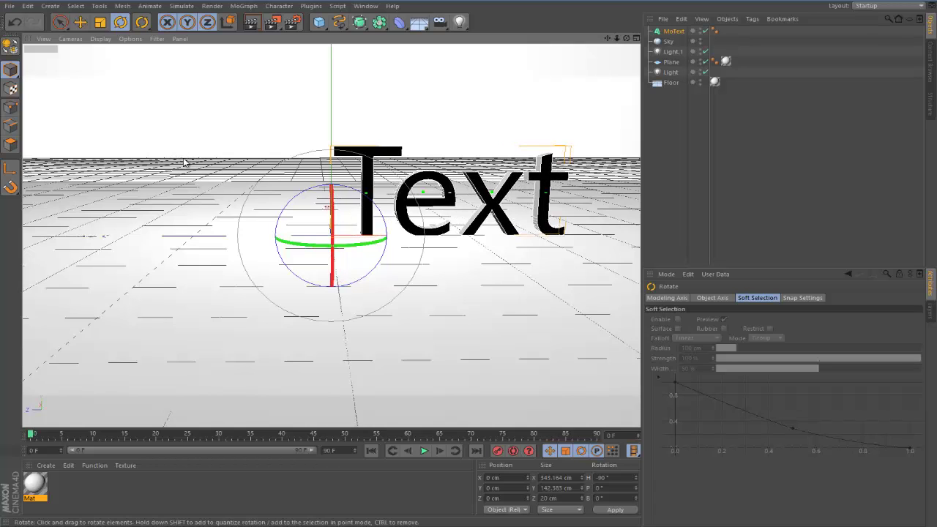
pyautogui.click(80, 22)
pyautogui.moveTo(417, 243); pyautogui.dragTo(221, 244)
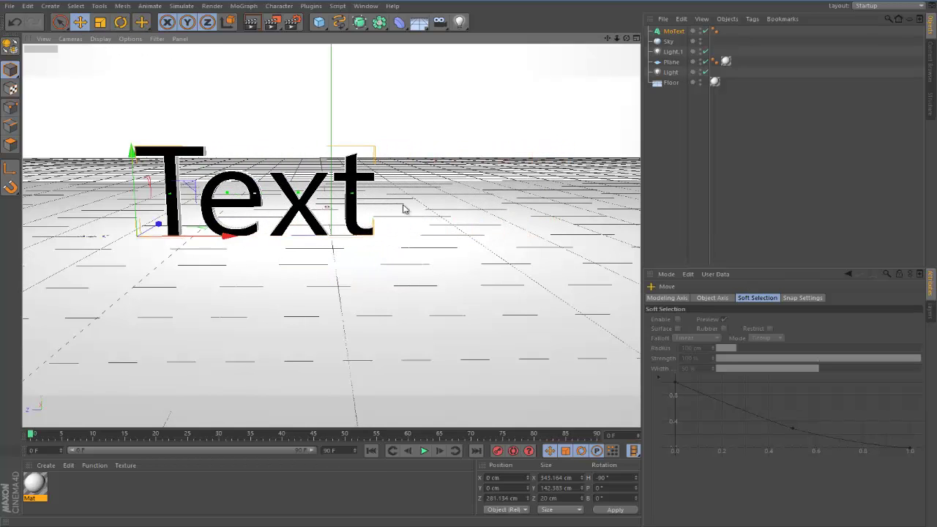
# - Replace the default text with a first name and move the text object to about Z 378 cm
pyautogui.click(674, 33)
pyautogui.click(752, 370)
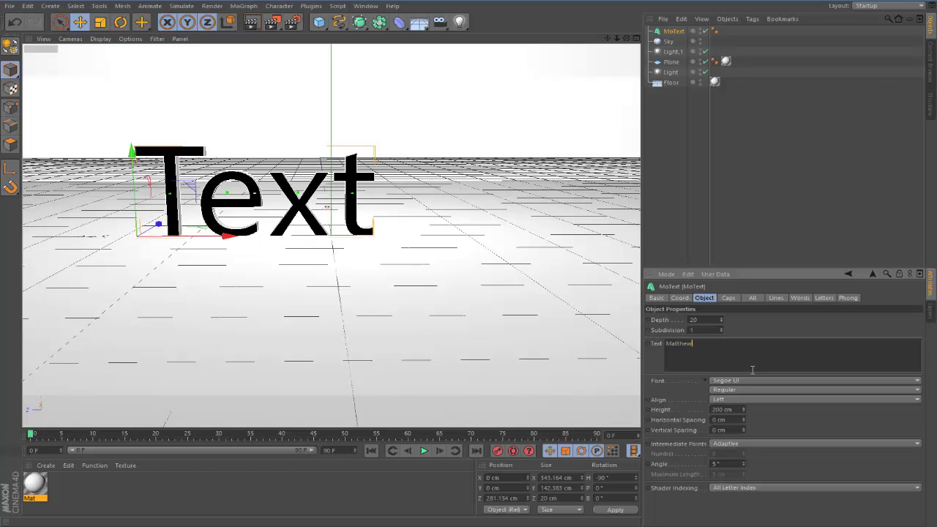
pyautogui.click(753, 236)
pyautogui.click(246, 202)
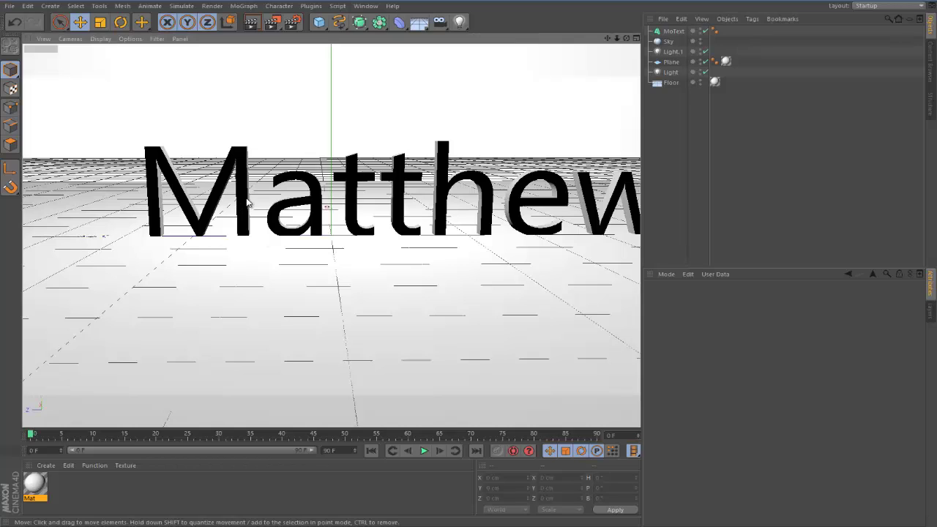
pyautogui.moveTo(223, 240); pyautogui.dragTo(151, 239)
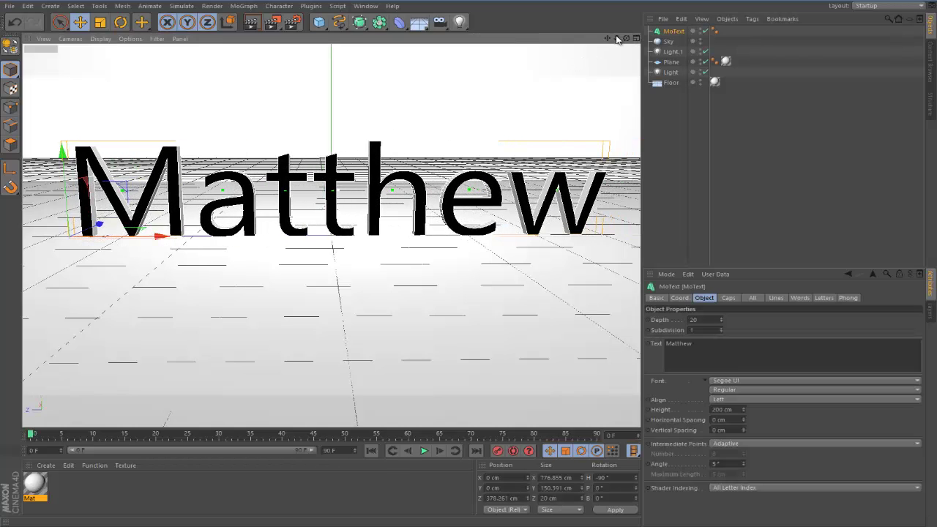
# - Change the text's font to MineCrafter 2.0
pyautogui.moveTo(617, 39); pyautogui.dragTo(458, 272)
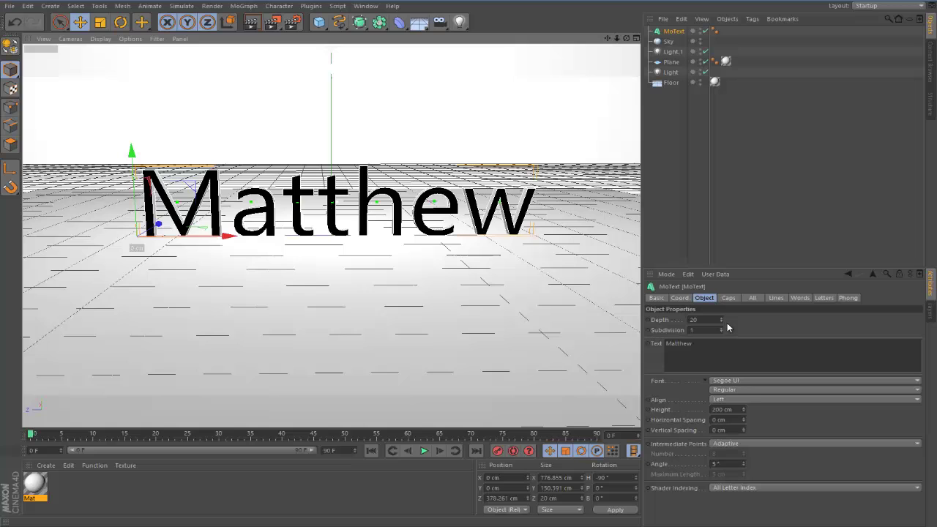
pyautogui.click(731, 380)
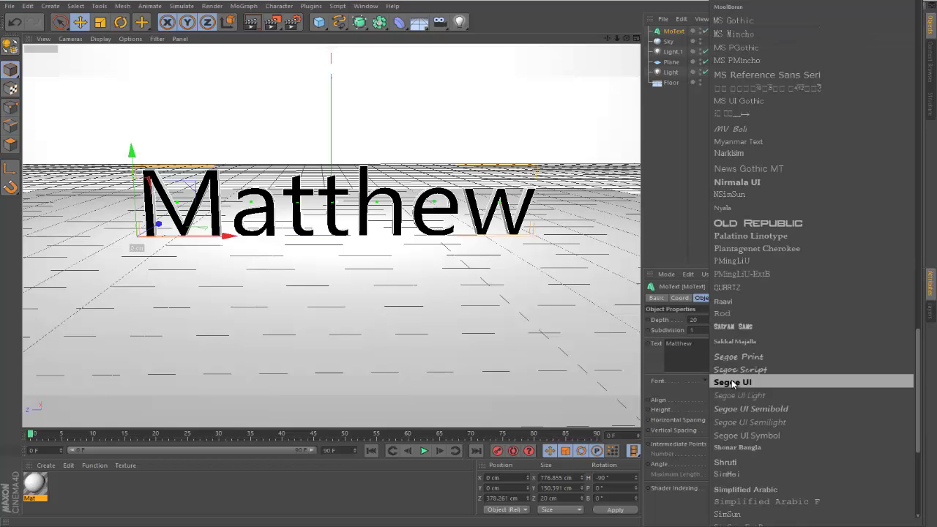
pyautogui.moveTo(921, 357); pyautogui.dragTo(916, 255)
pyautogui.click(750, 246)
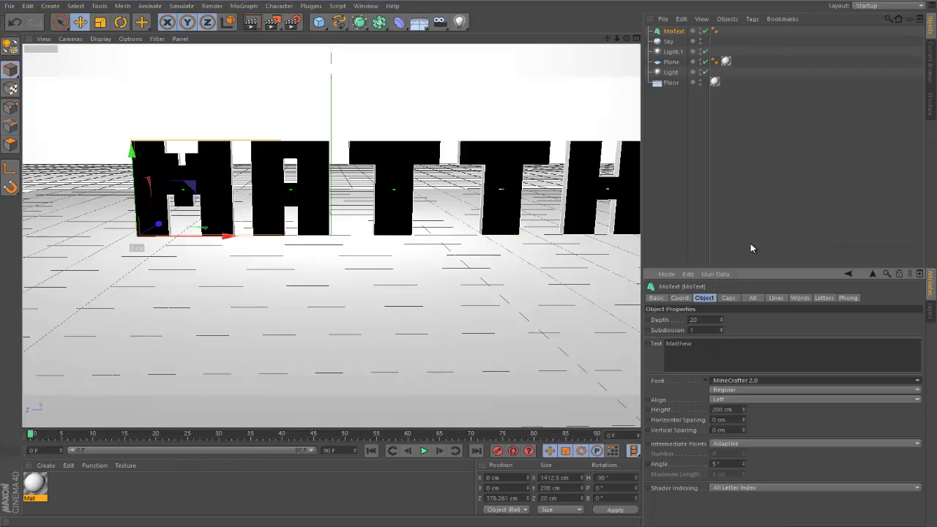
# - Scale the text down to a height of 117 cm, center it at about Z 410 cm, and preview the render
pyautogui.moveTo(617, 38); pyautogui.dragTo(469, 261)
pyautogui.press('t')
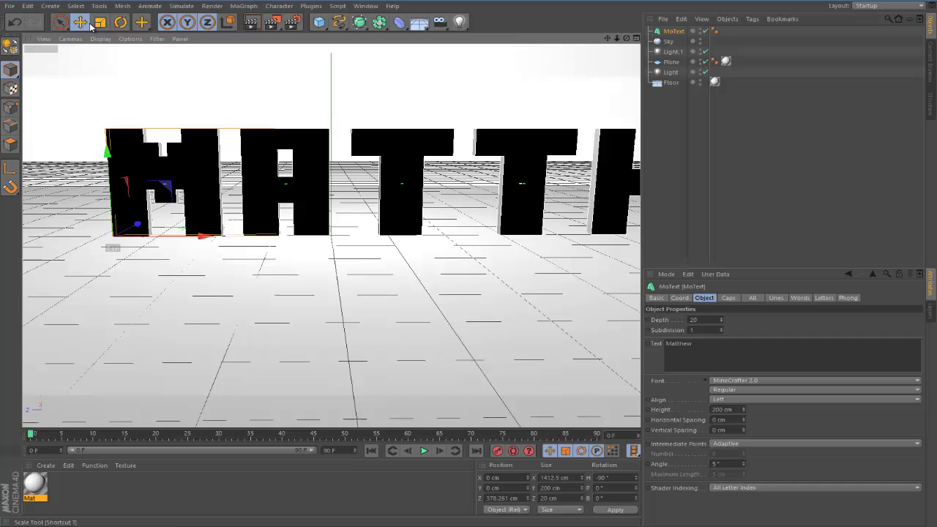
pyautogui.moveTo(274, 234); pyautogui.dragTo(206, 260)
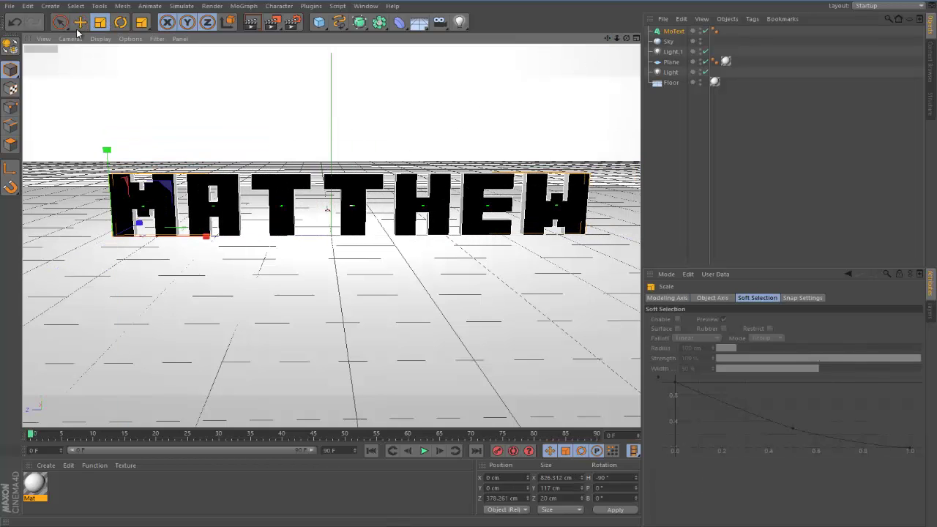
pyautogui.press('e')
pyautogui.moveTo(215, 223); pyautogui.dragTo(194, 223)
pyautogui.hotkey('ctrl', 'r')
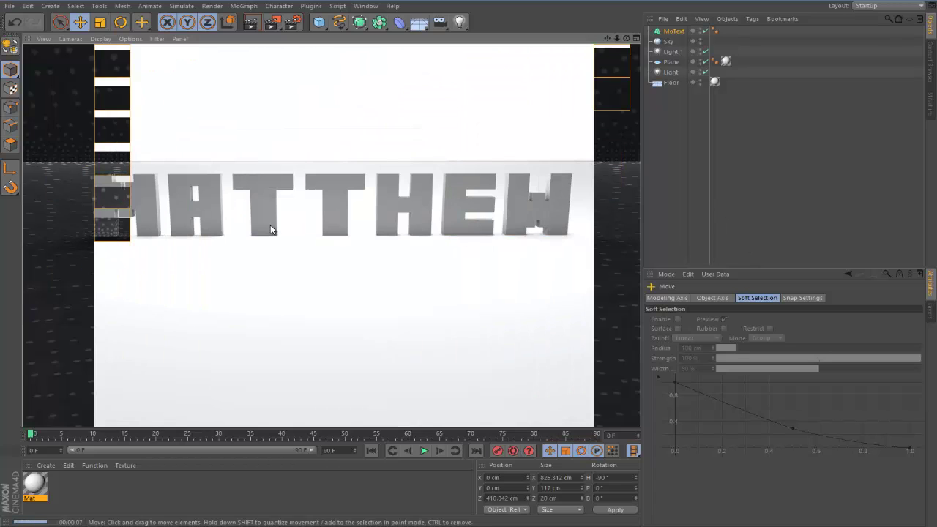
# - Set the text's extrusion depth to 112
pyautogui.click(333, 194)
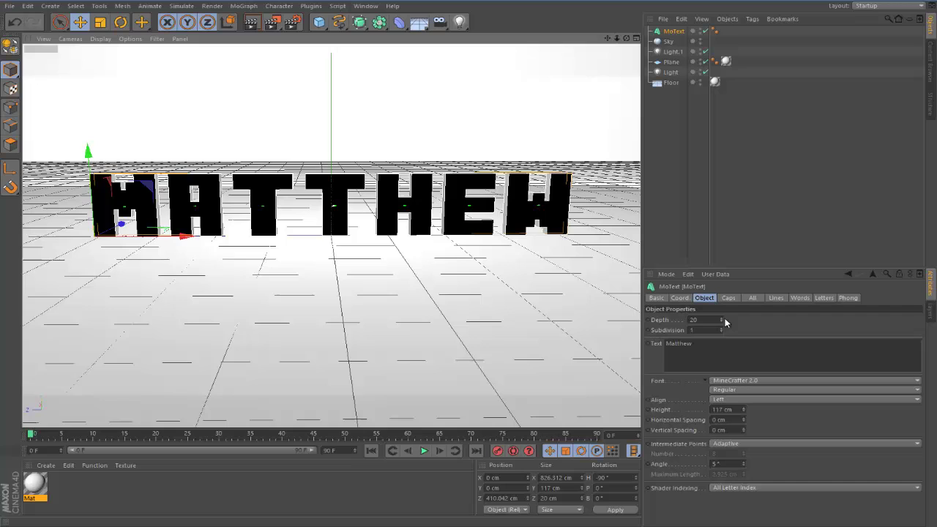
pyautogui.moveTo(722, 317)
pyautogui.mouseDown()
pyautogui.moveTo(721, 308)
pyautogui.moveTo(721, 316)
pyautogui.mouseUp()
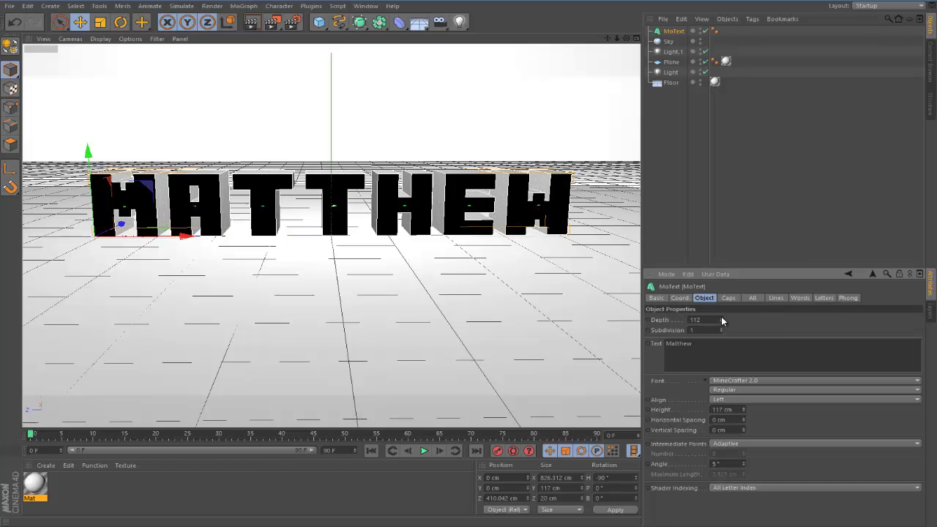
pyautogui.click(689, 202)
pyautogui.click(449, 196)
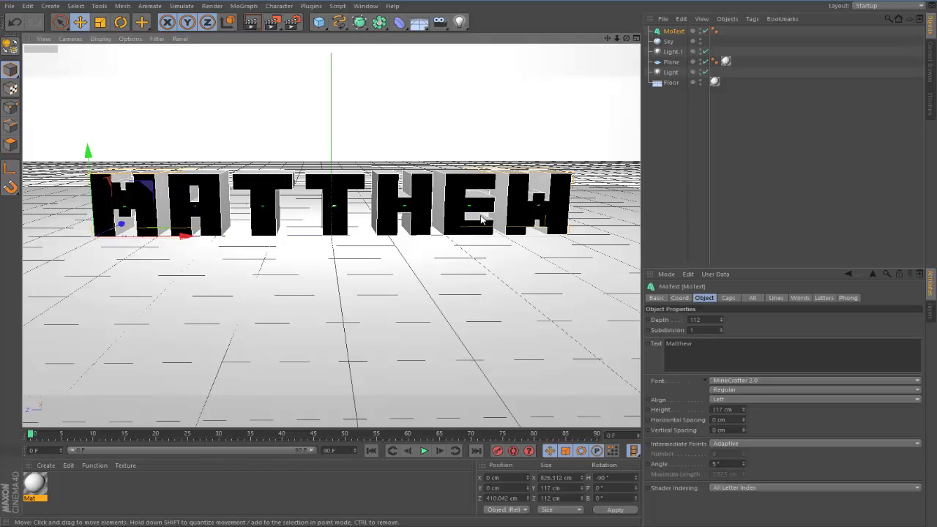
# - Set both the start and end caps of the text to Fillet Cap
pyautogui.click(729, 297)
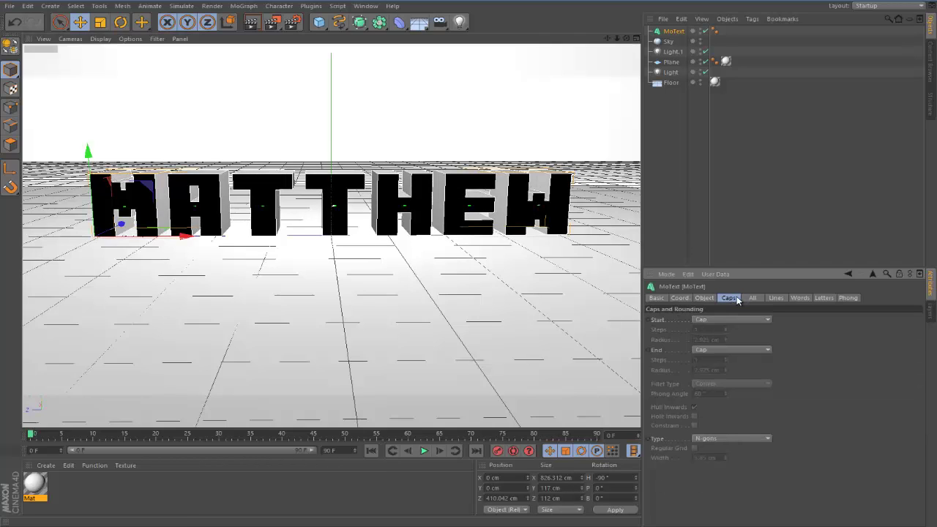
pyautogui.click(709, 319)
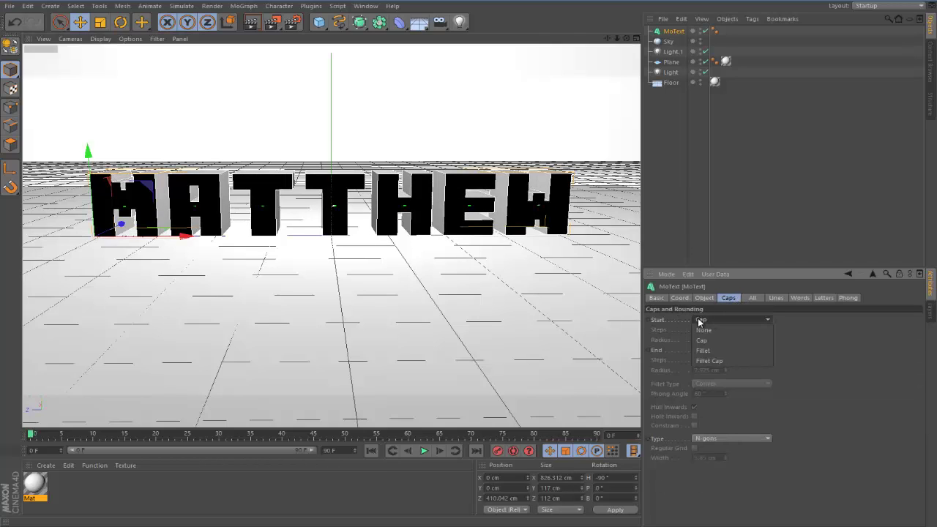
pyautogui.click(717, 360)
pyautogui.click(735, 348)
pyautogui.click(704, 391)
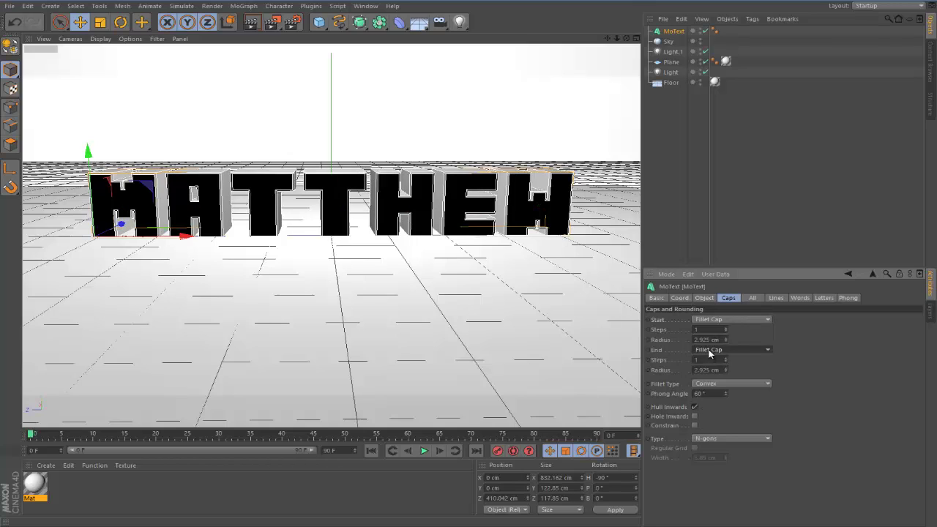
# - Set the fillet steps of both text caps to 3 and the start cap radius to 1.925 cm, and preview the render
pyautogui.click(726, 327)
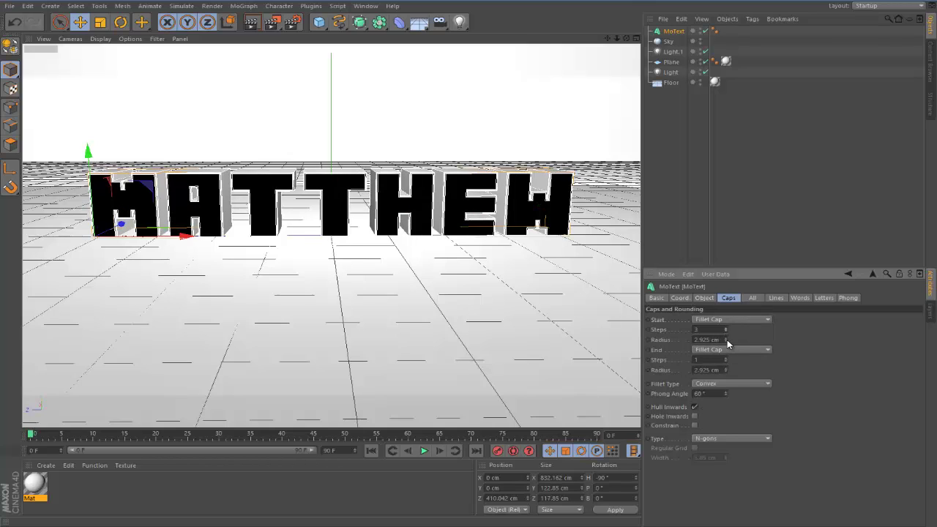
pyautogui.click(725, 341)
pyautogui.click(726, 358)
pyautogui.click(725, 358)
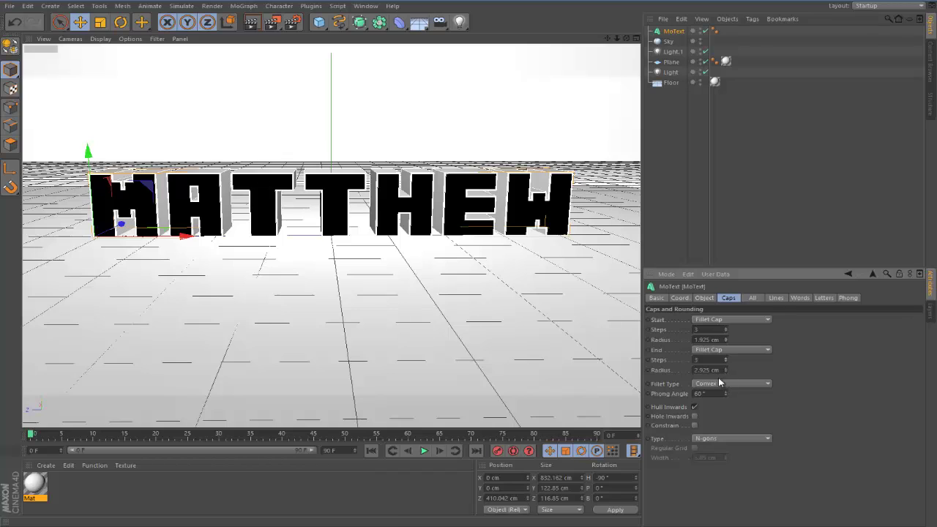
pyautogui.click(248, 22)
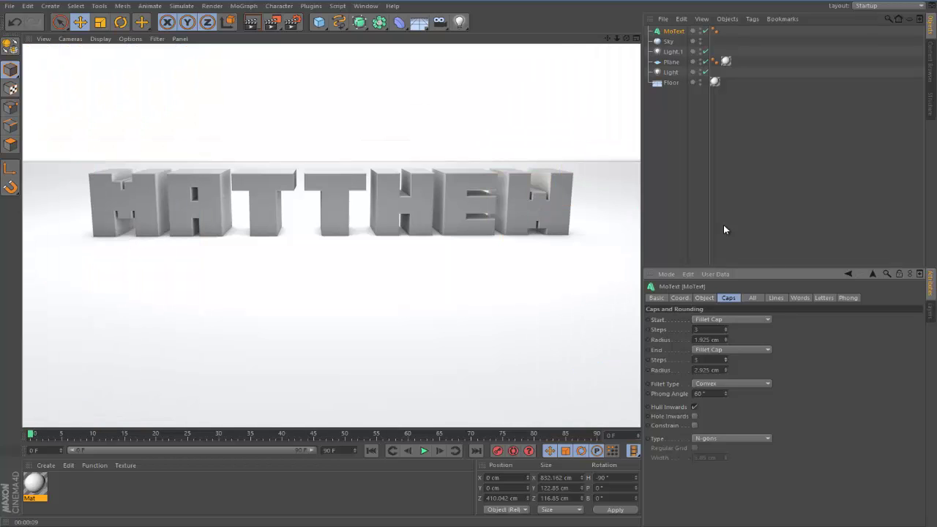
pyautogui.click(674, 173)
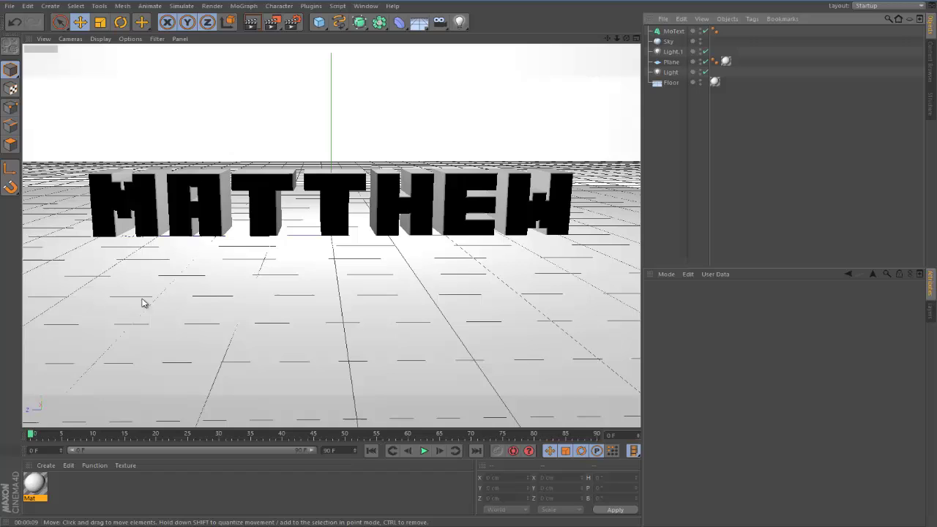
# - Create a new material with specular turned off and a pure white color
pyautogui.doubleClick(110, 490)
pyautogui.doubleClick(35, 485)
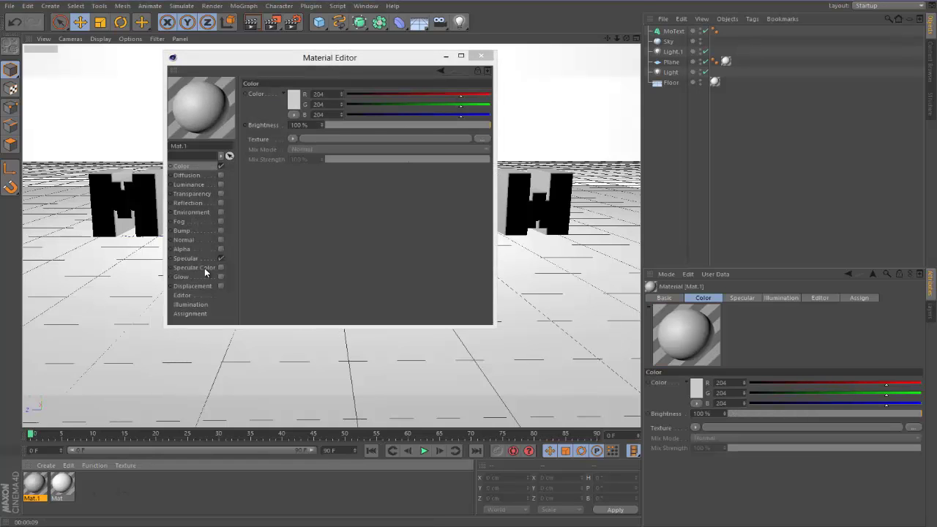
pyautogui.click(221, 258)
pyautogui.click(293, 101)
pyautogui.moveTo(243, 84); pyautogui.dragTo(228, 67)
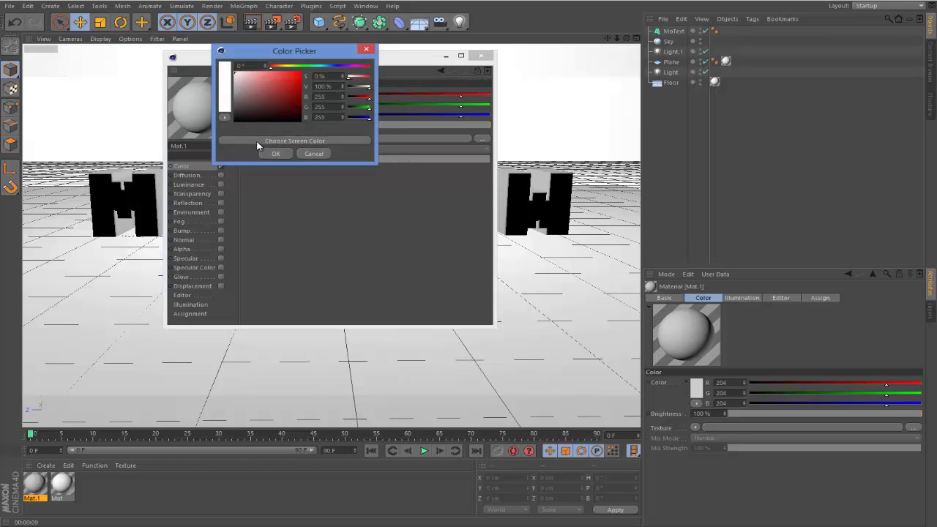
pyautogui.click(276, 153)
pyautogui.click(481, 56)
# - Create another material with specular turned off and a dark red color of about RGB 148, 3, 3
pyautogui.doubleClick(89, 479)
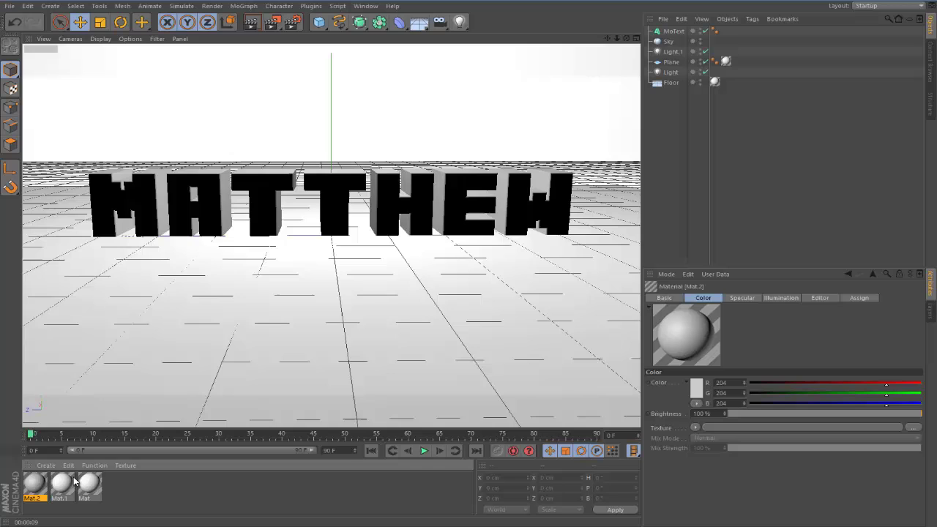
pyautogui.doubleClick(35, 483)
pyautogui.click(220, 259)
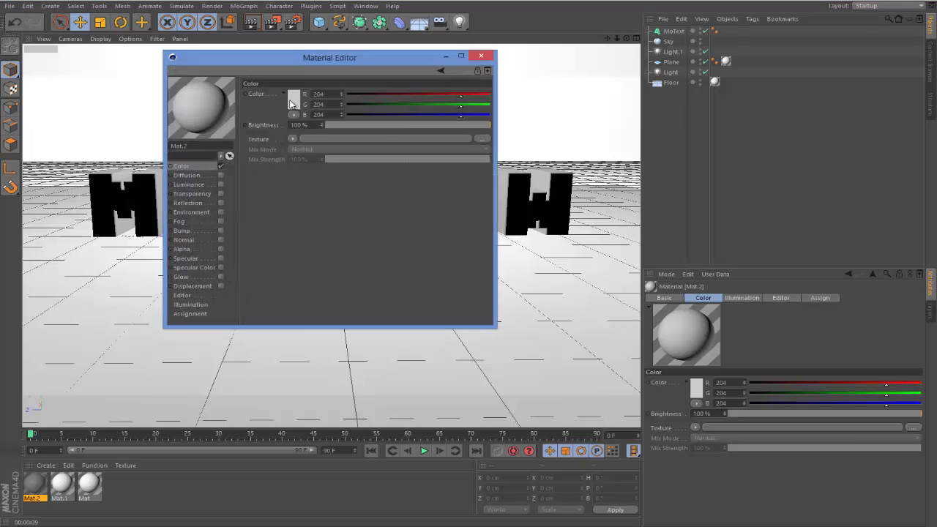
pyautogui.click(294, 99)
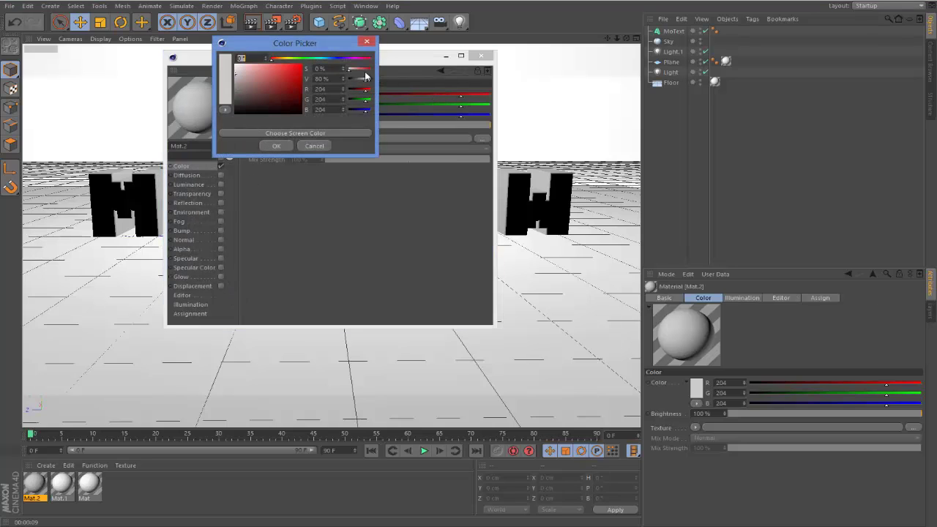
pyautogui.moveTo(296, 77); pyautogui.dragTo(298, 83)
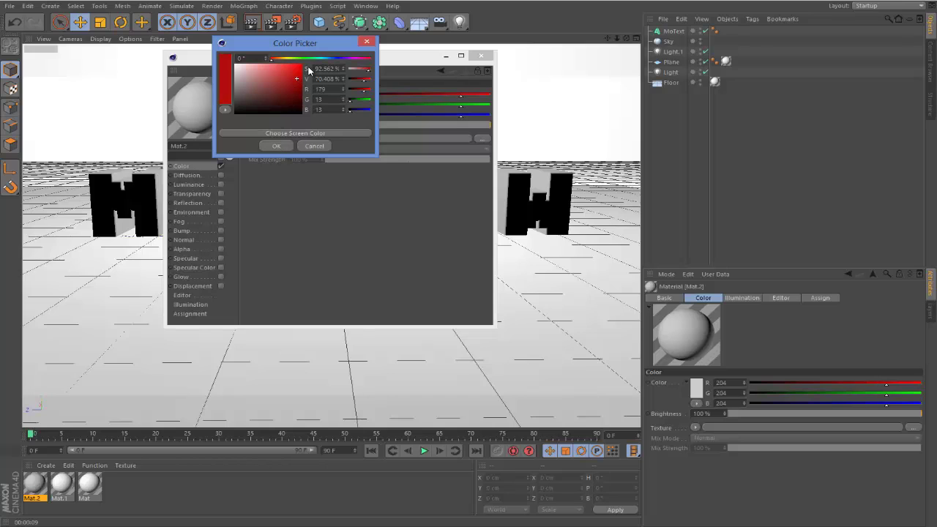
pyautogui.click(300, 87)
pyautogui.click(280, 146)
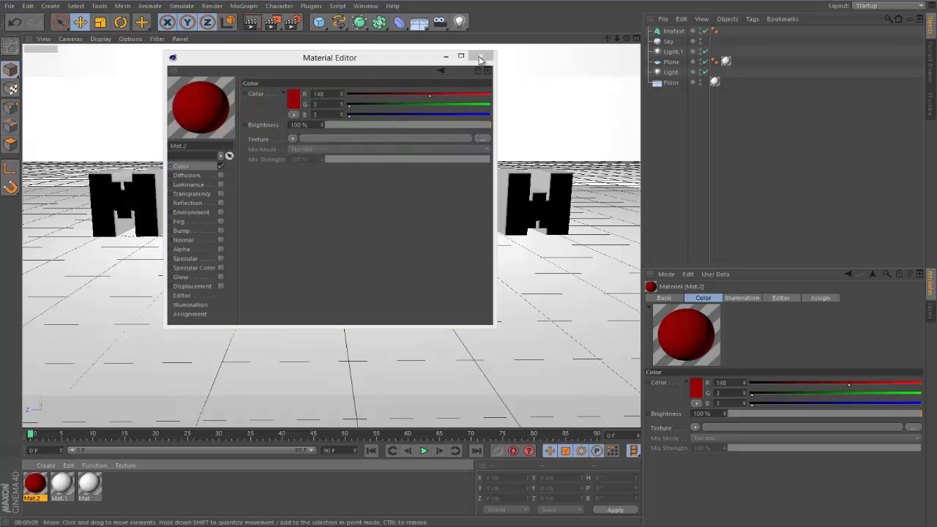
pyautogui.click(481, 55)
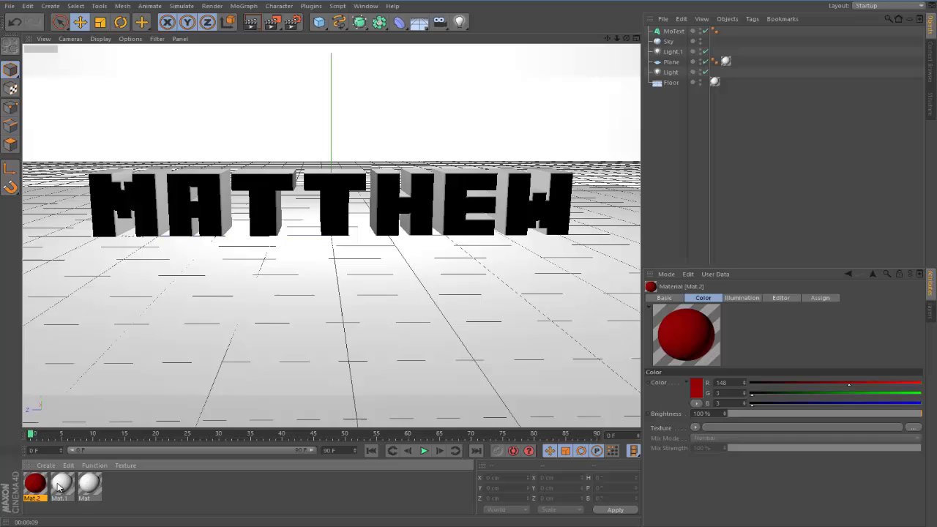
# - Apply the white Mat.1 to the MoText object, followed by the dark red Mat.2
pyautogui.click(59, 483)
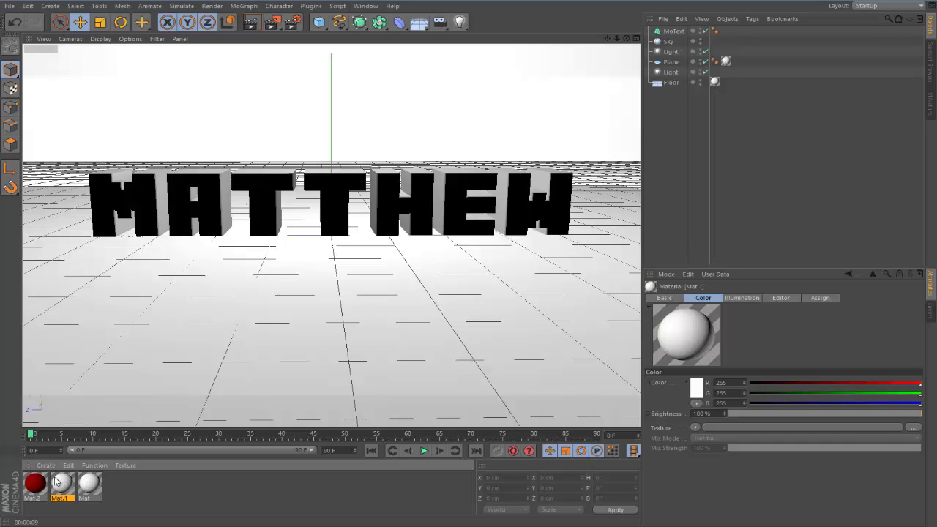
pyautogui.click(40, 490)
pyautogui.click(56, 490)
pyautogui.moveTo(61, 489); pyautogui.dragTo(672, 32)
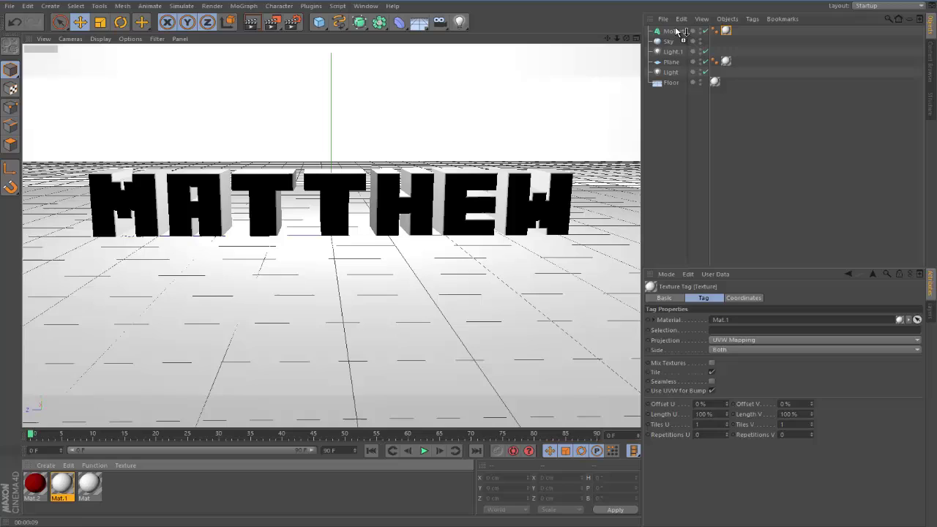
pyautogui.moveTo(675, 30); pyautogui.dragTo(675, 31)
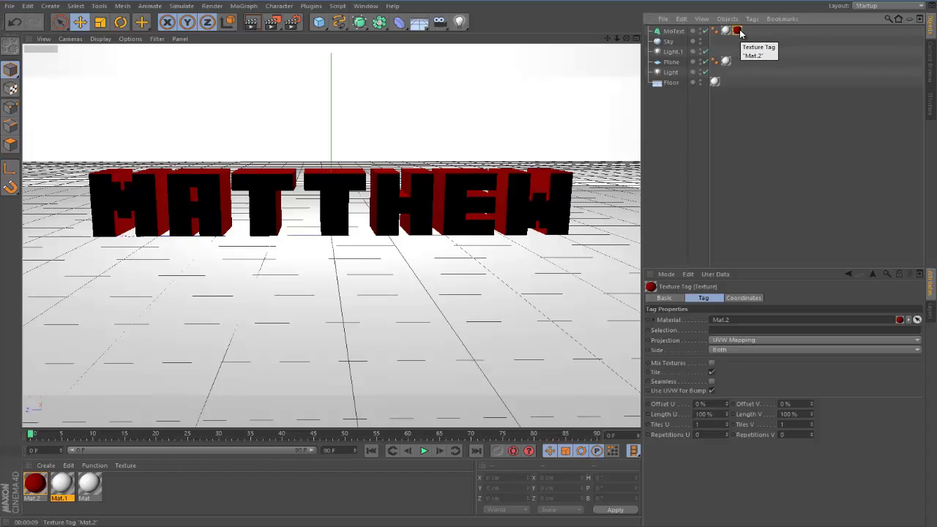
# - Restrict the red material to the text's front caps with the selection C1, and preview the render
pyautogui.click(731, 330)
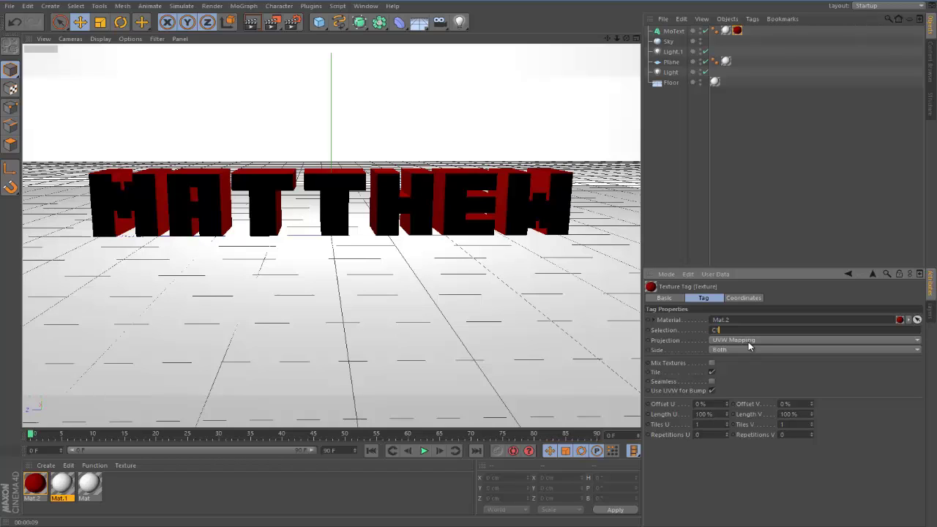
pyautogui.click(710, 208)
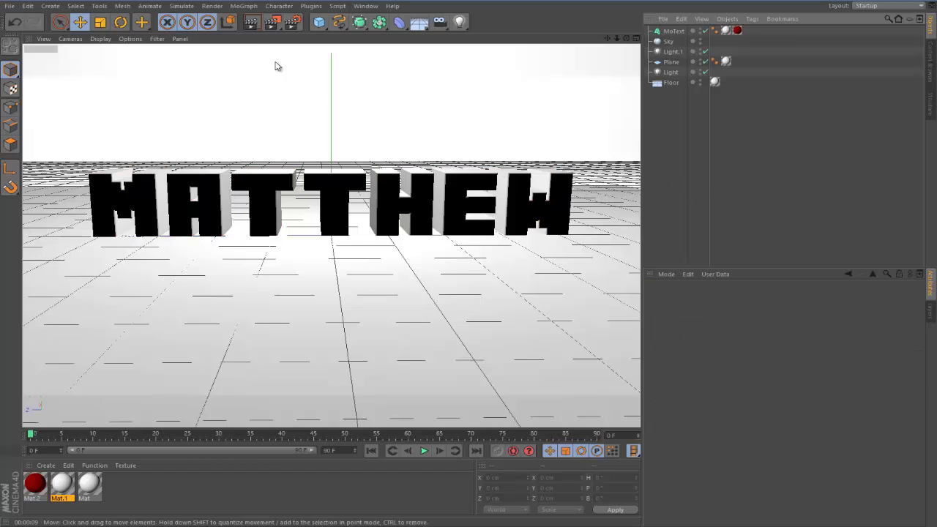
pyautogui.click(252, 22)
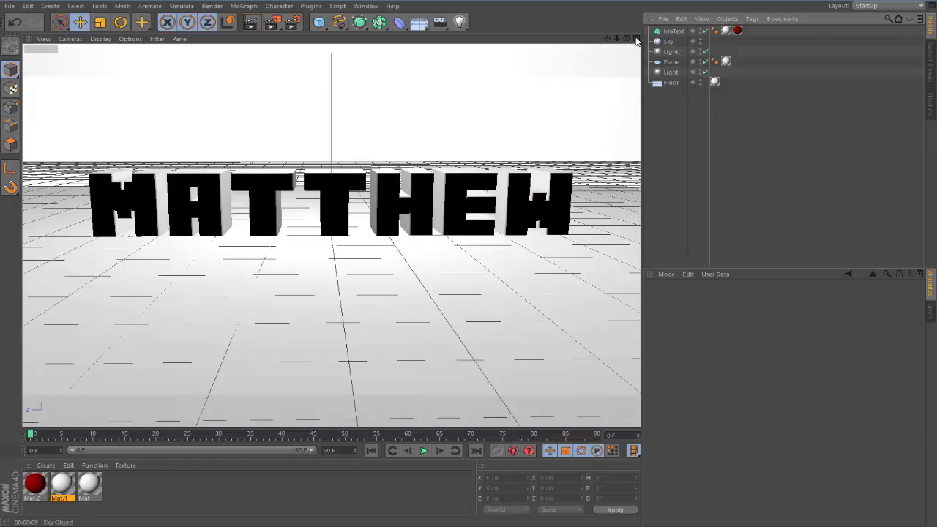
# - Load the Diamond Sword preset from the user objects and move it toward the lettering, to about X -320 cm
pyautogui.moveTo(626, 38); pyautogui.dragTo(470, 265)
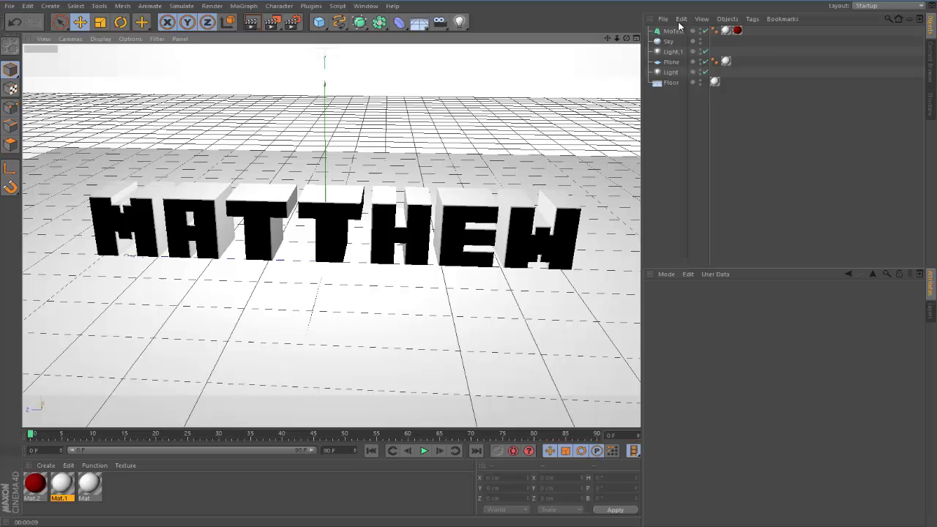
pyautogui.click(665, 19)
pyautogui.moveTo(692, 58)
pyautogui.moveTo(751, 68)
pyautogui.moveTo(790, 67)
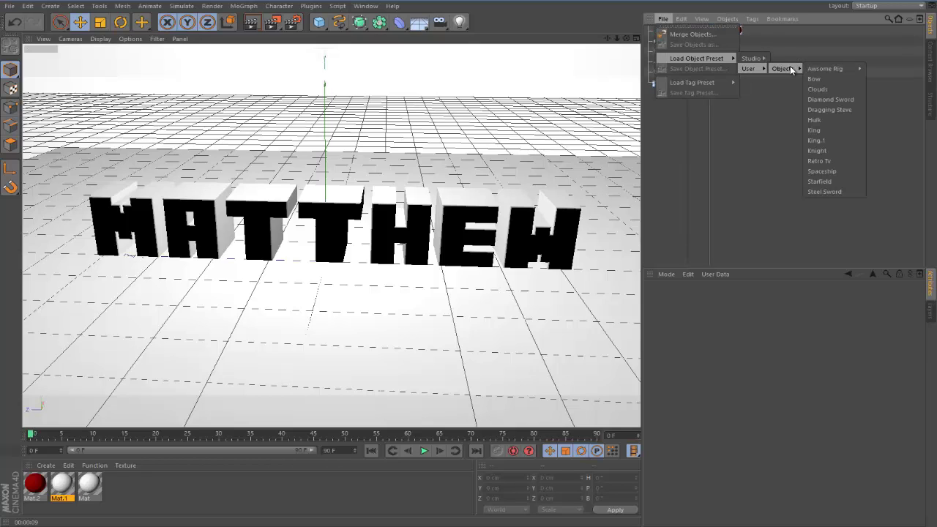
pyautogui.click(830, 99)
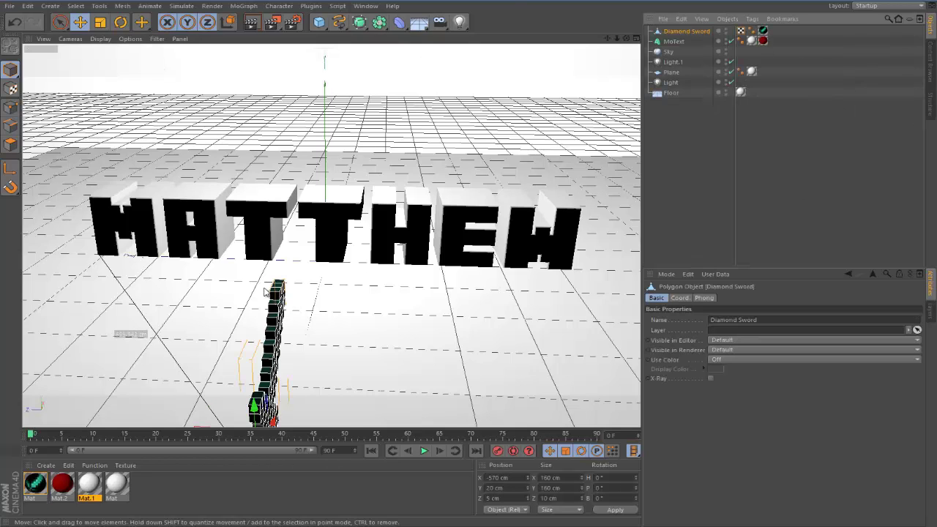
pyautogui.moveTo(626, 38); pyautogui.dragTo(538, 118)
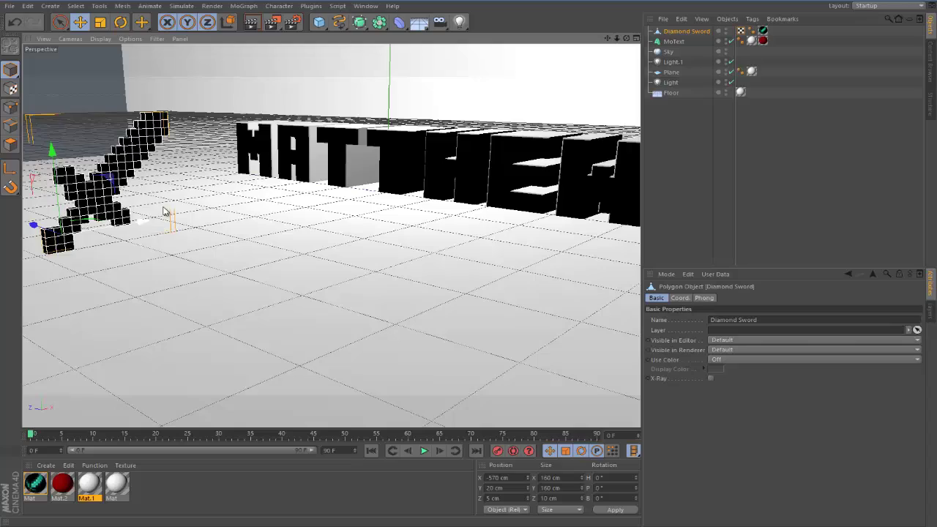
pyautogui.moveTo(167, 213); pyautogui.dragTo(221, 169)
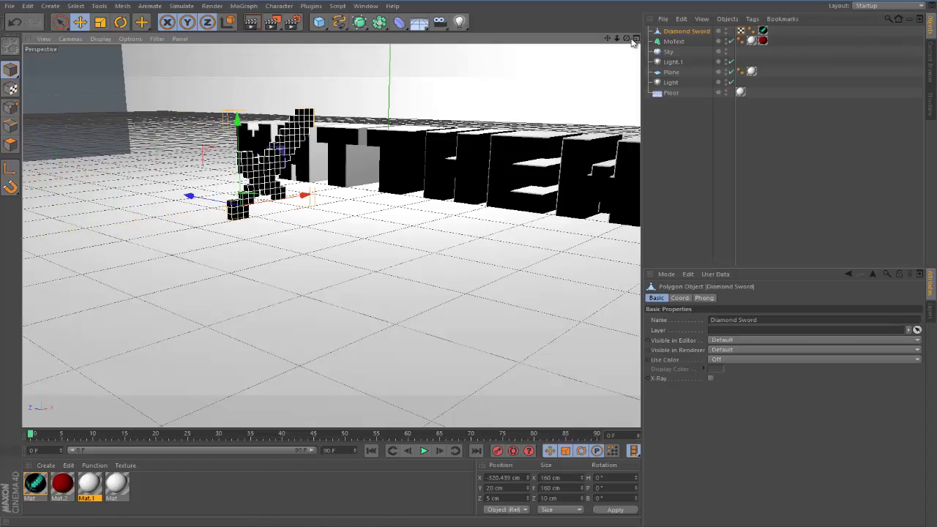
# - Rotate the Diamond Sword upright to heading 90° and bank -45°, and move it closer to the lettering, to about X -134 cm
pyautogui.moveTo(472, 264); pyautogui.dragTo(456, 253)
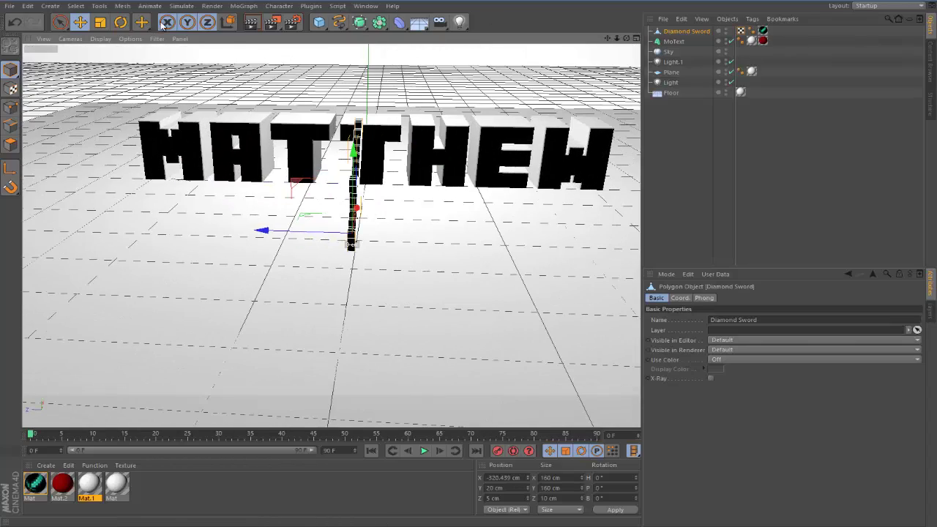
pyautogui.click(120, 22)
pyautogui.moveTo(335, 251); pyautogui.dragTo(412, 248)
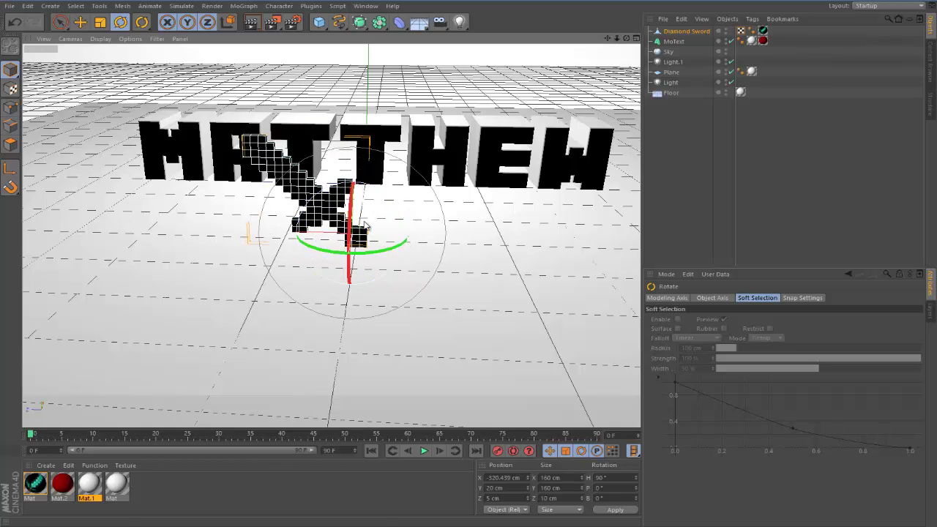
pyautogui.moveTo(324, 193); pyautogui.dragTo(370, 192)
pyautogui.click(82, 22)
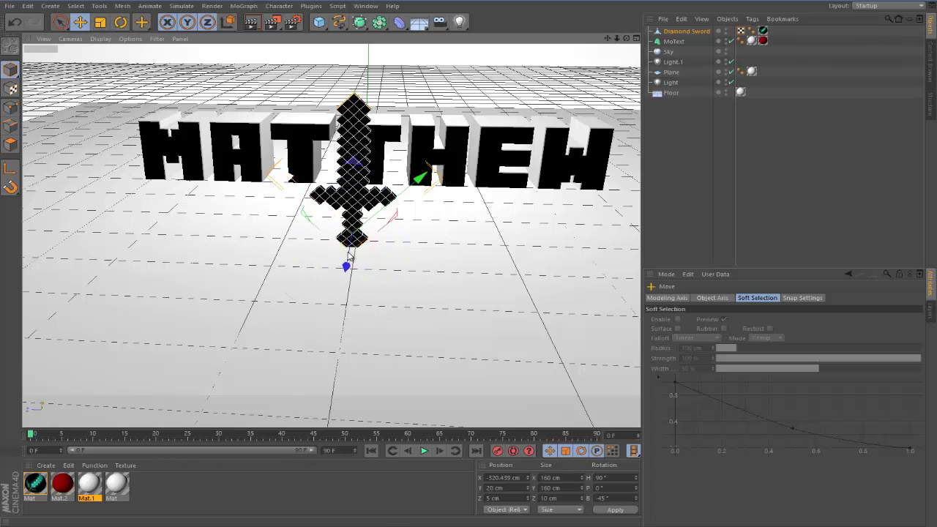
pyautogui.moveTo(347, 265); pyautogui.dragTo(355, 221)
# - Add a new omni light and position it in front of the lettering
pyautogui.click(460, 22)
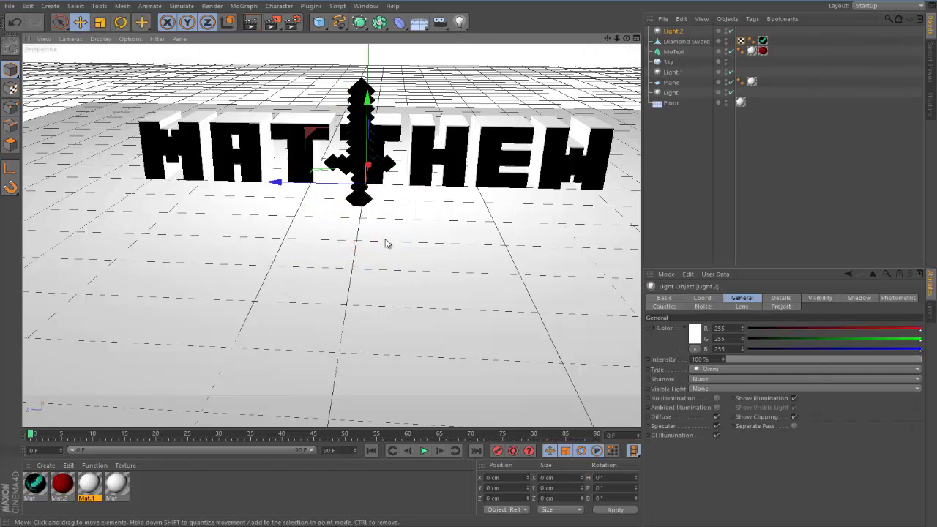
pyautogui.moveTo(370, 170); pyautogui.dragTo(466, 282)
# - Switch to the world coordinate system and move the Diamond Sword beside the first letter, to about X 17 cm, Z 457 cm
pyautogui.click(357, 157)
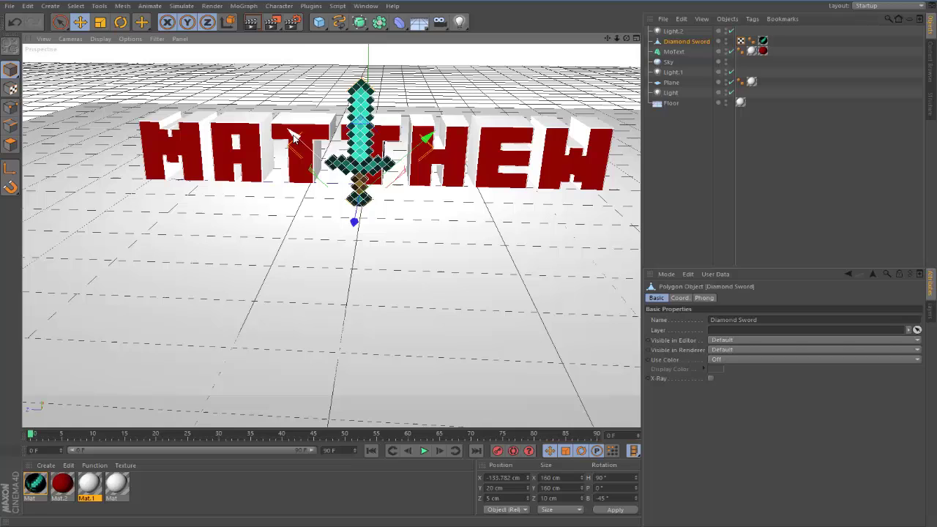
pyautogui.moveTo(295, 138); pyautogui.dragTo(230, 93)
pyautogui.hotkey('ctrl', 'z')
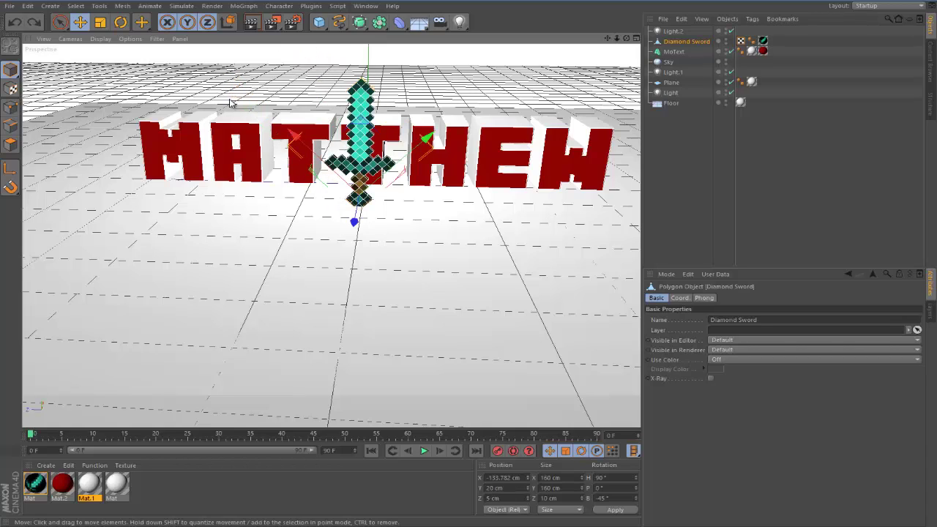
pyautogui.click(228, 24)
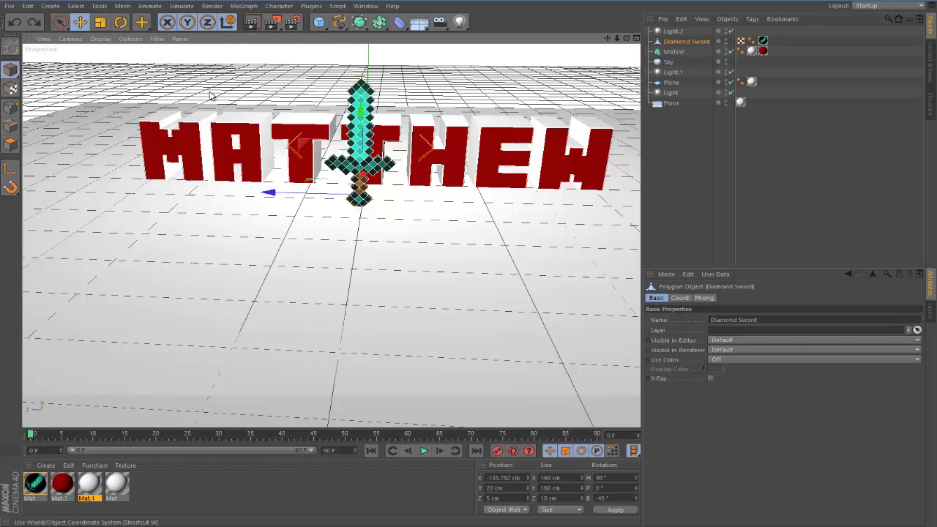
pyautogui.moveTo(294, 191); pyautogui.dragTo(164, 167)
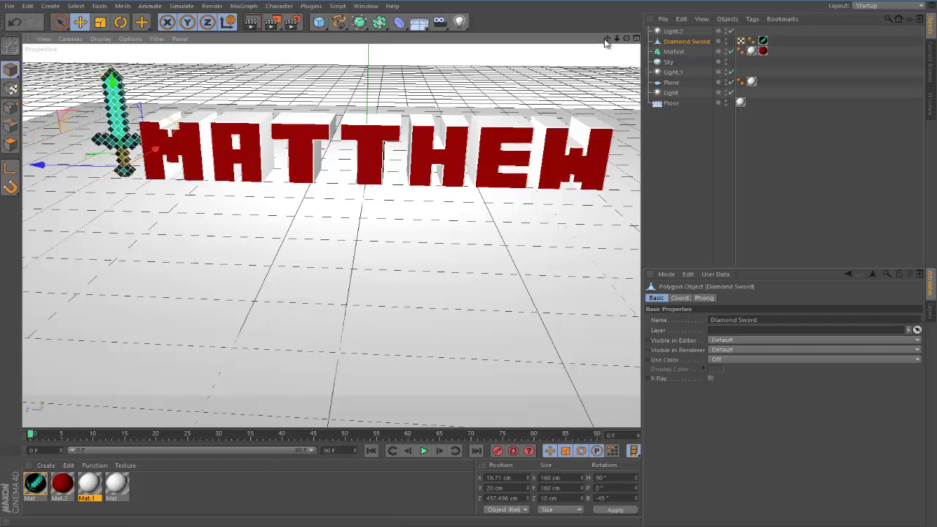
# - Move the Diamond Sword farther away from the lettering along Z, to about 873 cm
pyautogui.moveTo(607, 38); pyautogui.dragTo(390, 176)
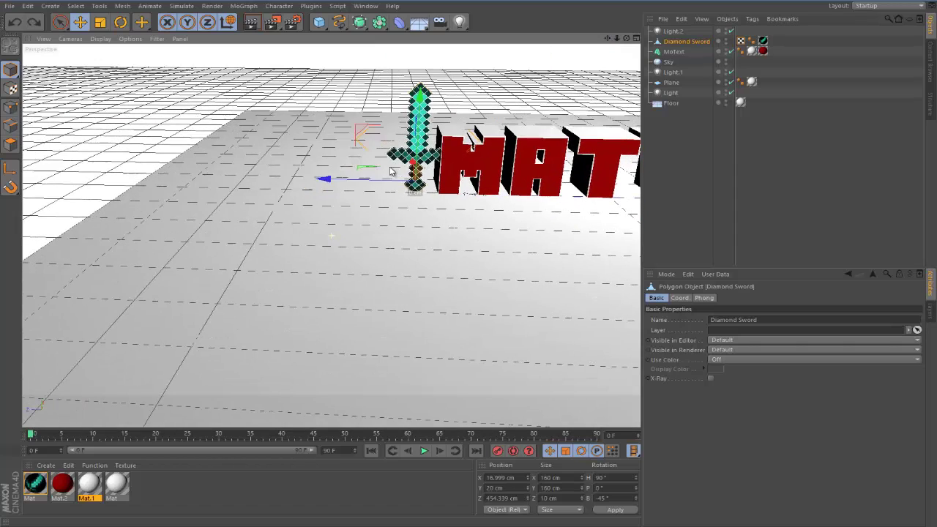
pyautogui.moveTo(329, 181); pyautogui.dragTo(107, 171)
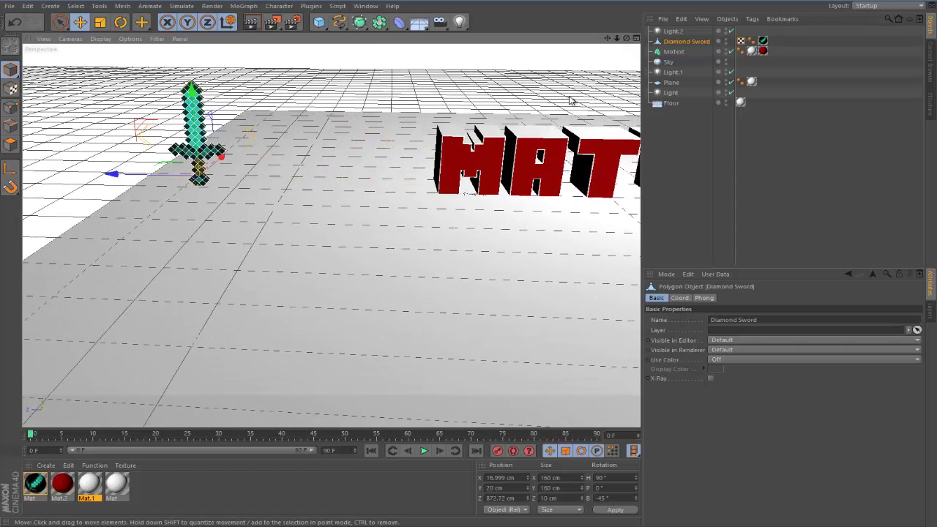
pyautogui.moveTo(607, 37); pyautogui.dragTo(520, 258)
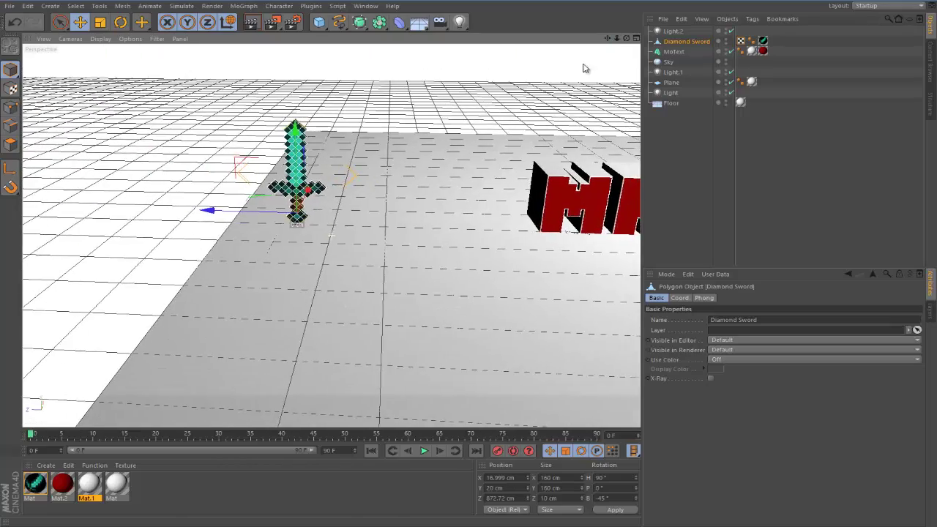
pyautogui.scroll(1, 272, 285)
pyautogui.scroll(1, 304, 157)
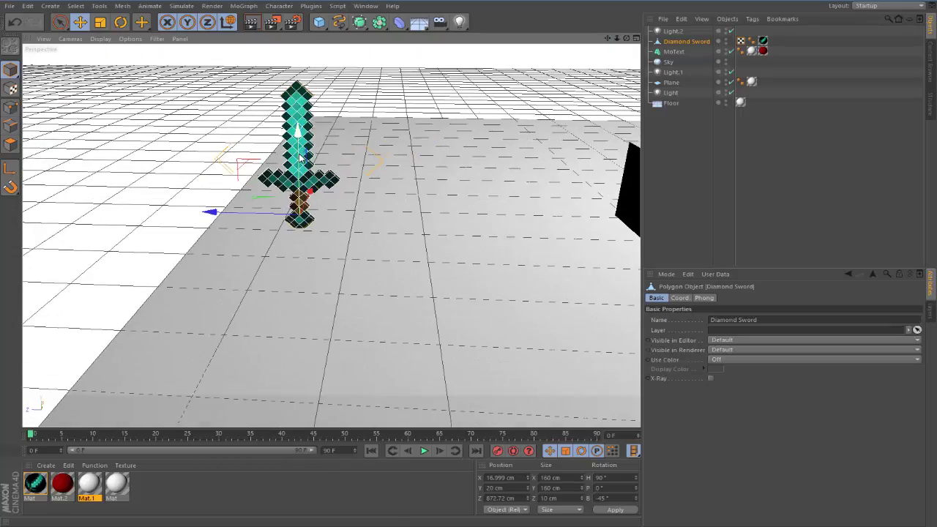
# - Raise the Diamond Sword to Y 30 cm and move it farther back, to about X 311 cm
pyautogui.moveTo(300, 157); pyautogui.dragTo(299, 148)
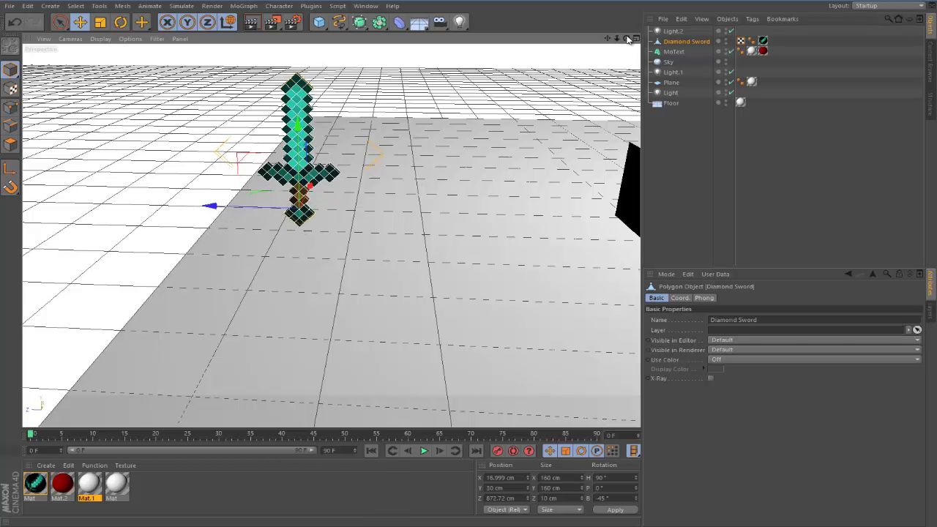
pyautogui.moveTo(626, 39); pyautogui.dragTo(469, 258)
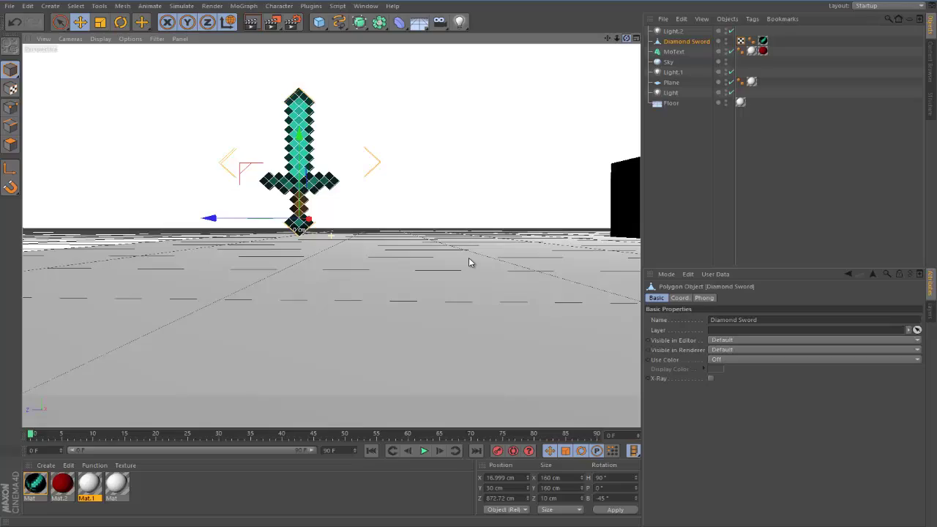
pyautogui.keyDown('alt'); pyautogui.moveTo(469, 258); pyautogui.dragTo(466, 271); pyautogui.keyUp('alt')
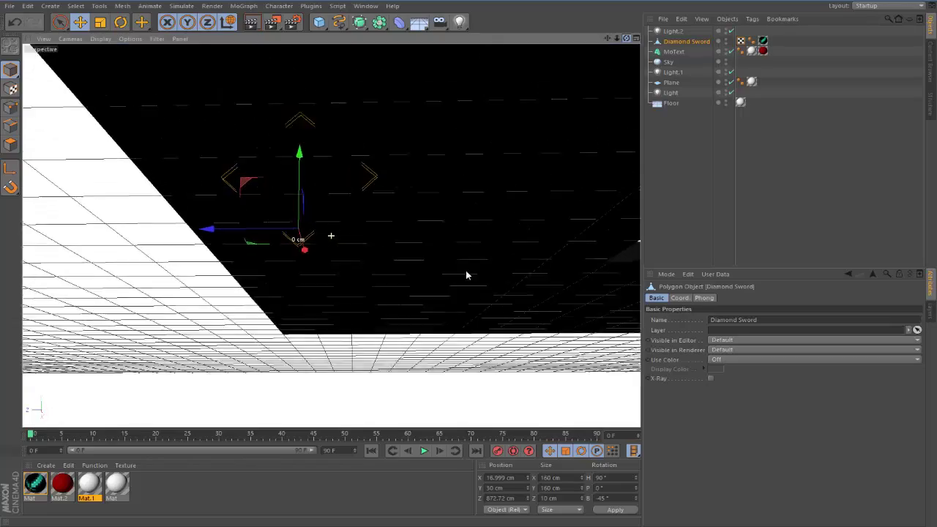
pyautogui.scroll(-5, 468, 260)
pyautogui.moveTo(616, 39); pyautogui.dragTo(470, 271)
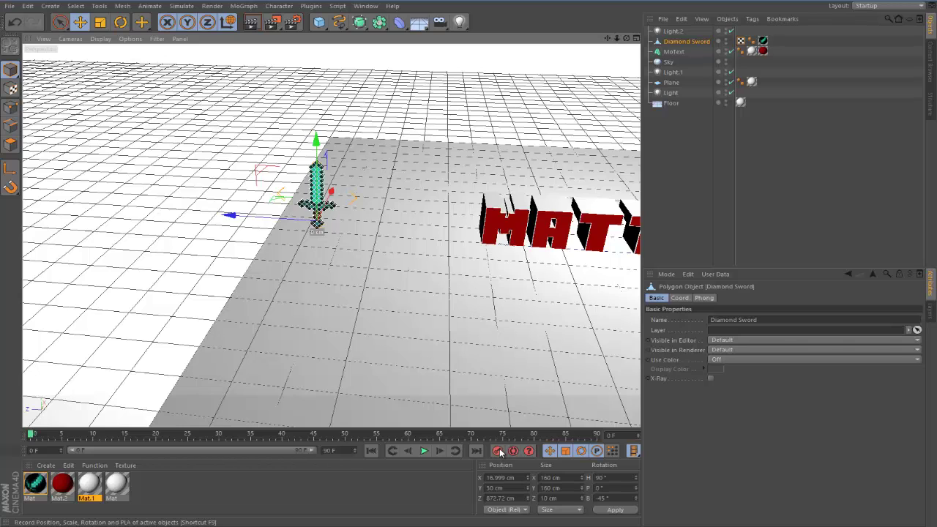
pyautogui.moveTo(607, 39); pyautogui.dragTo(451, 252)
pyautogui.moveTo(314, 184); pyautogui.dragTo(327, 158)
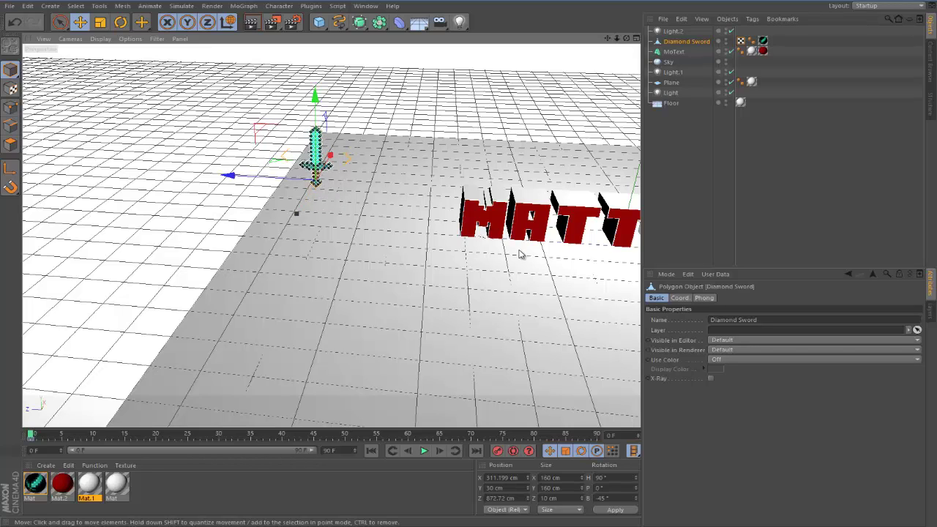
# - Record a keyframe for the Diamond Sword at frame 0 and advance the timeline to frame 35
pyautogui.click(32, 435)
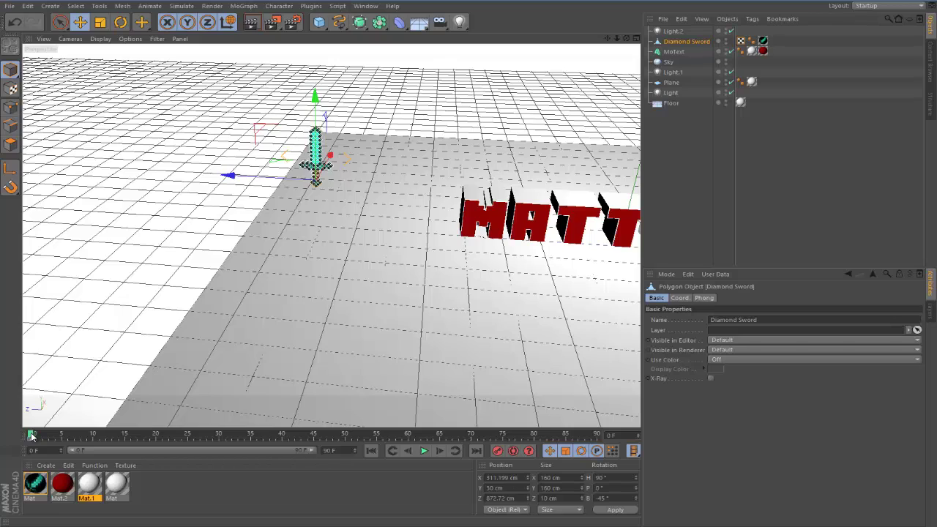
pyautogui.moveTo(32, 435); pyautogui.dragTo(44, 437)
pyautogui.moveTo(44, 437); pyautogui.dragTo(251, 435)
pyautogui.moveTo(607, 38); pyautogui.dragTo(593, 34)
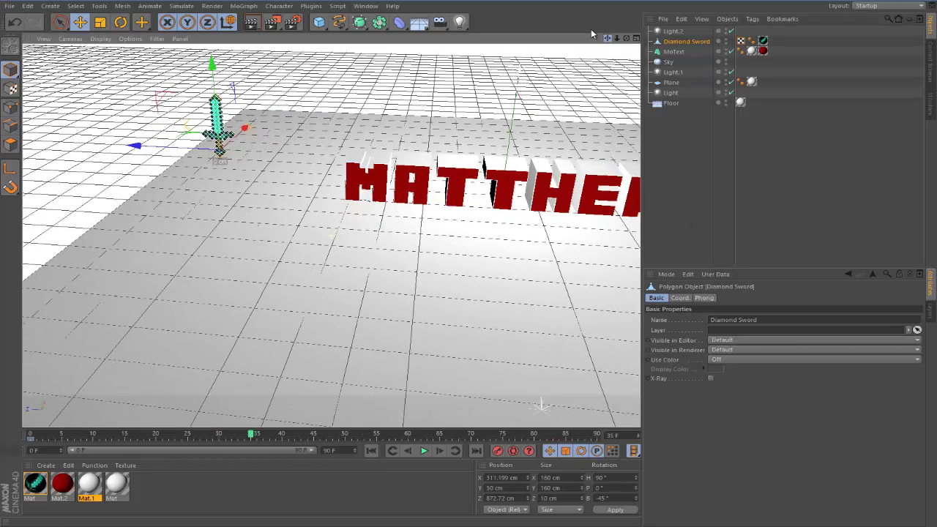
pyautogui.moveTo(191, 136); pyautogui.dragTo(192, 136)
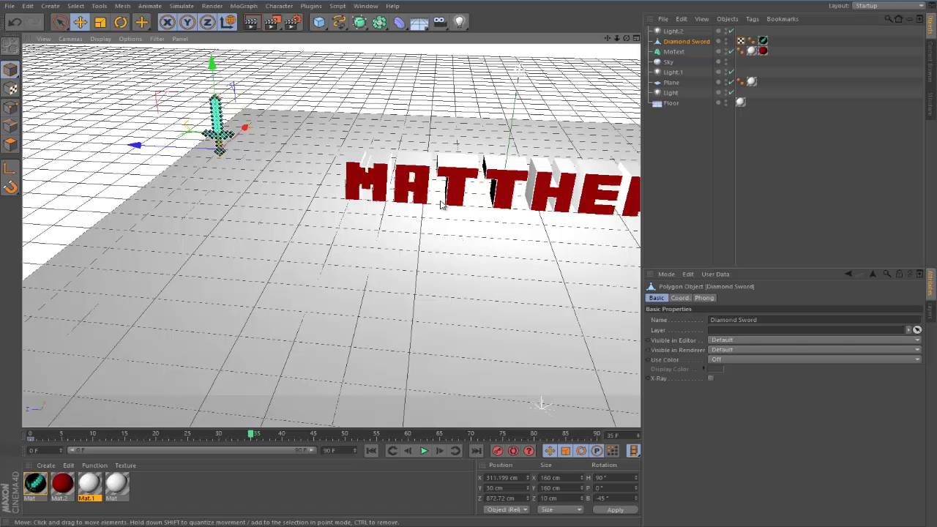
pyautogui.moveTo(608, 38); pyautogui.dragTo(547, 38)
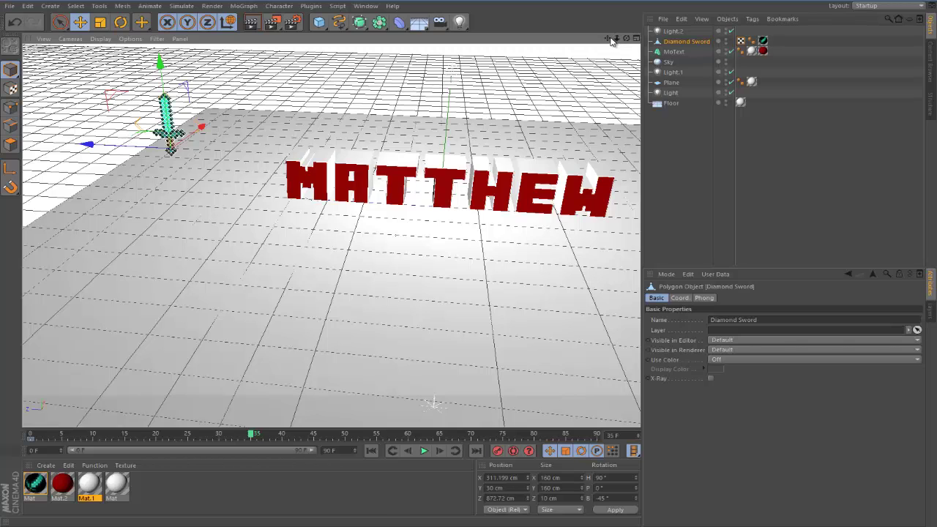
pyautogui.moveTo(611, 42); pyautogui.dragTo(467, 261)
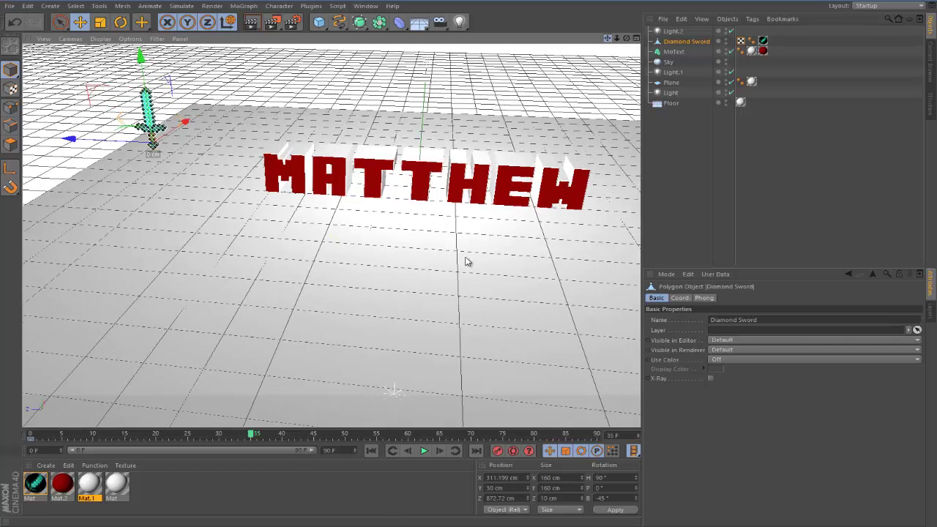
# - Check the frame rate in the render settings and extend the end of the timeline to frame 150
pyautogui.click(293, 25)
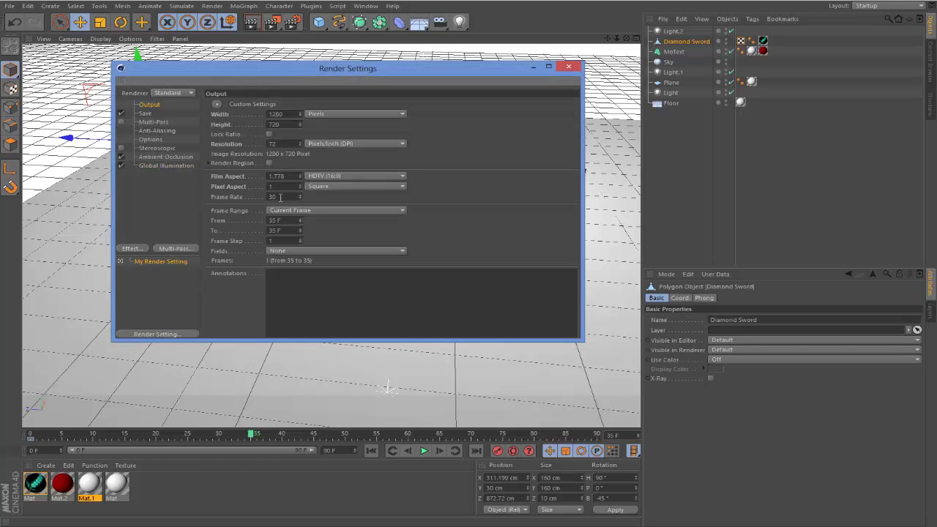
pyautogui.click(569, 66)
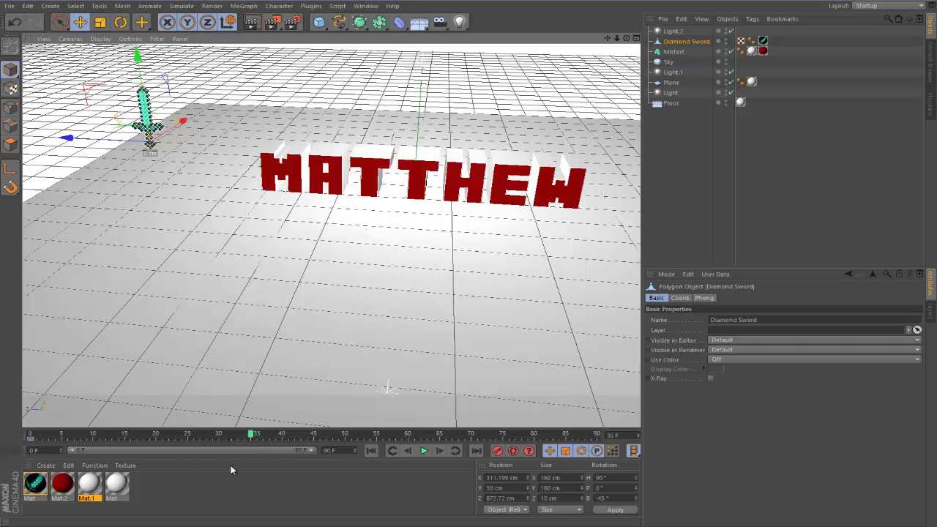
pyautogui.moveTo(251, 435); pyautogui.dragTo(228, 437)
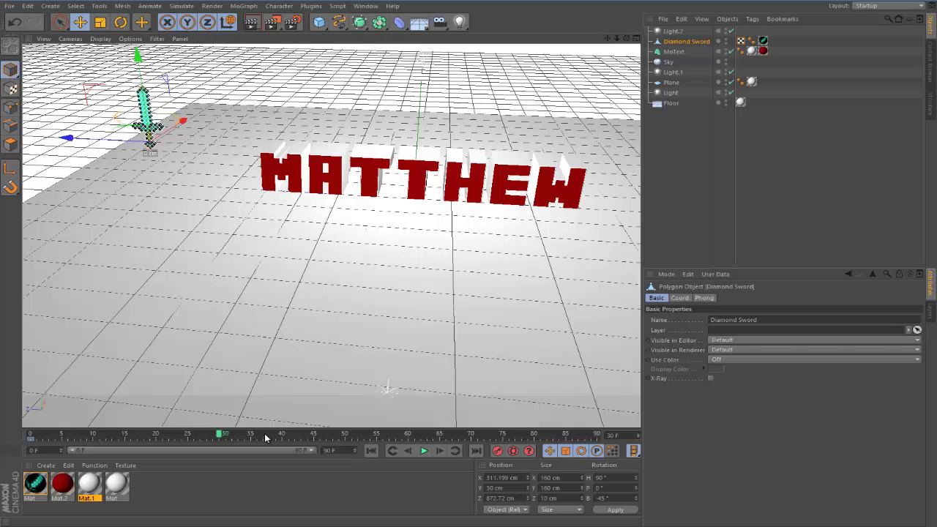
pyautogui.moveTo(222, 436); pyautogui.dragTo(271, 436)
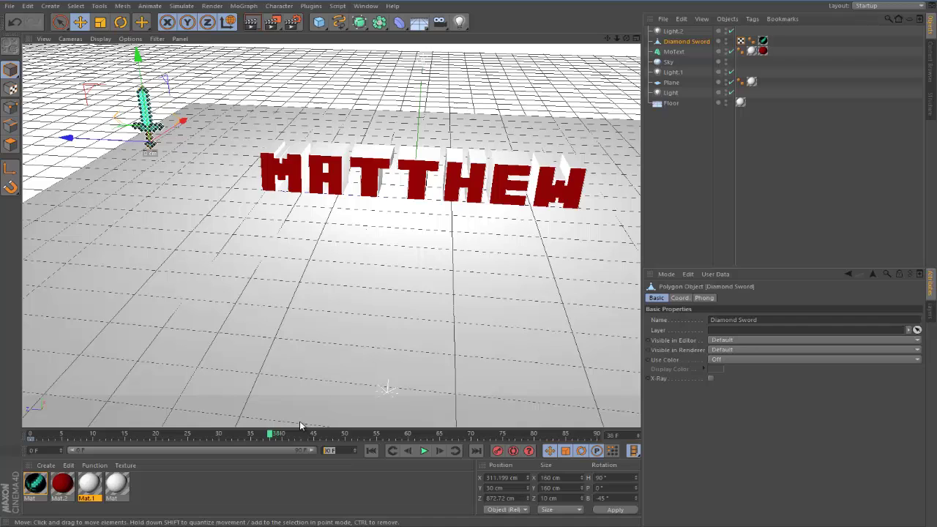
pyautogui.write('150')
pyautogui.click(330, 492)
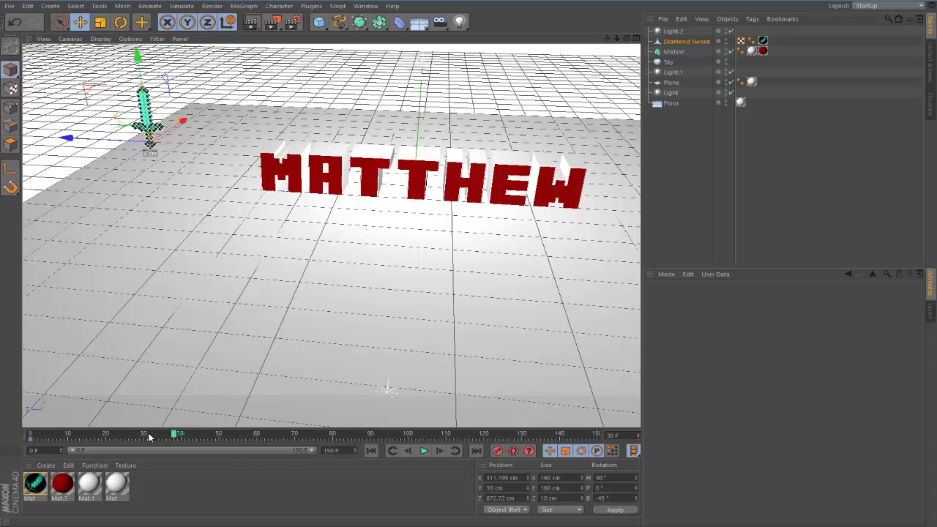
# - At frame 120, move the Diamond Sword past the last letter, to about X 34 cm, Z -486 cm, and record a keyframe
pyautogui.moveTo(207, 437); pyautogui.dragTo(485, 435)
pyautogui.moveTo(94, 139); pyautogui.dragTo(556, 173)
pyautogui.moveTo(483, 194); pyautogui.dragTo(512, 192)
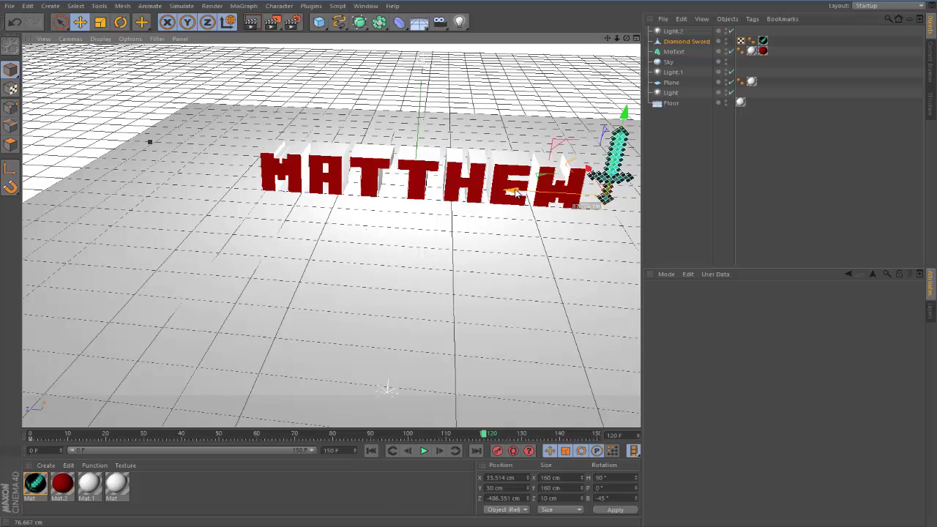
pyautogui.click(496, 451)
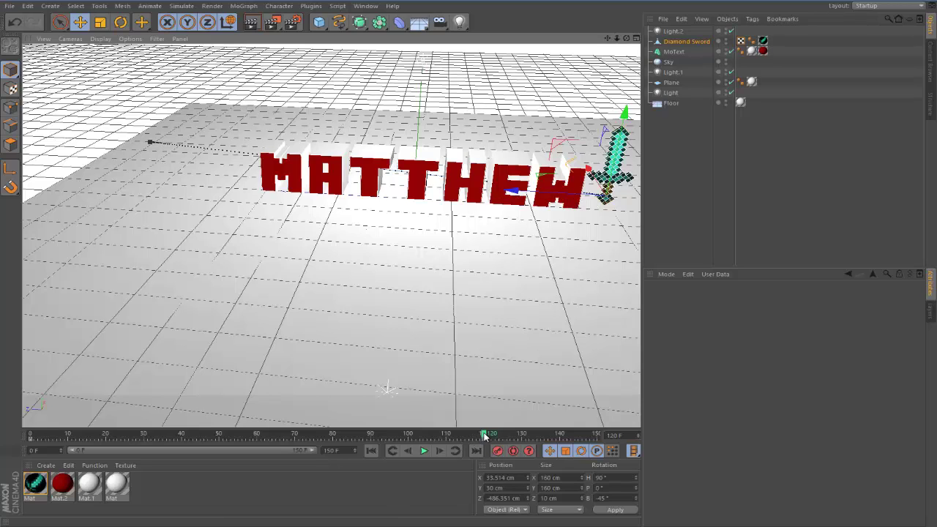
# - Play the animation from frame 0 to check the sword's path along the lettering
pyautogui.moveTo(483, 437); pyautogui.dragTo(30, 435)
pyautogui.click(425, 452)
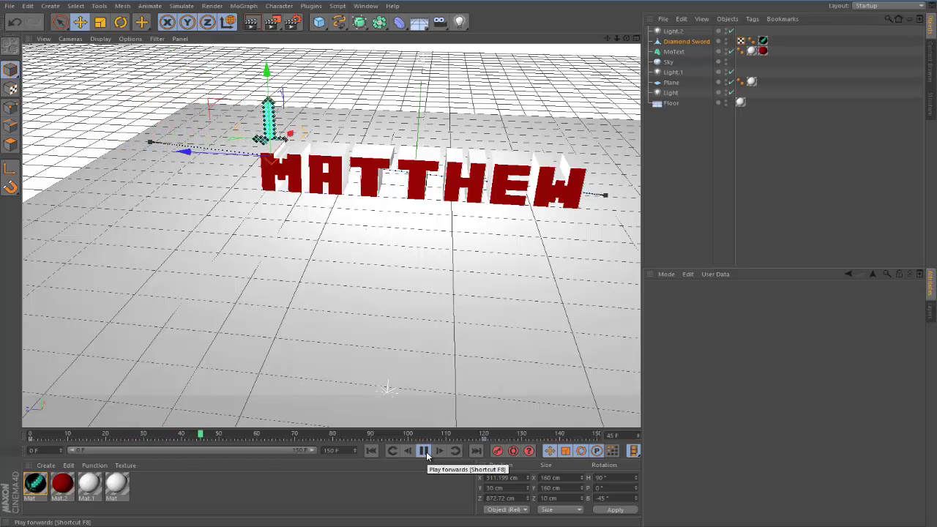
pyautogui.click(424, 451)
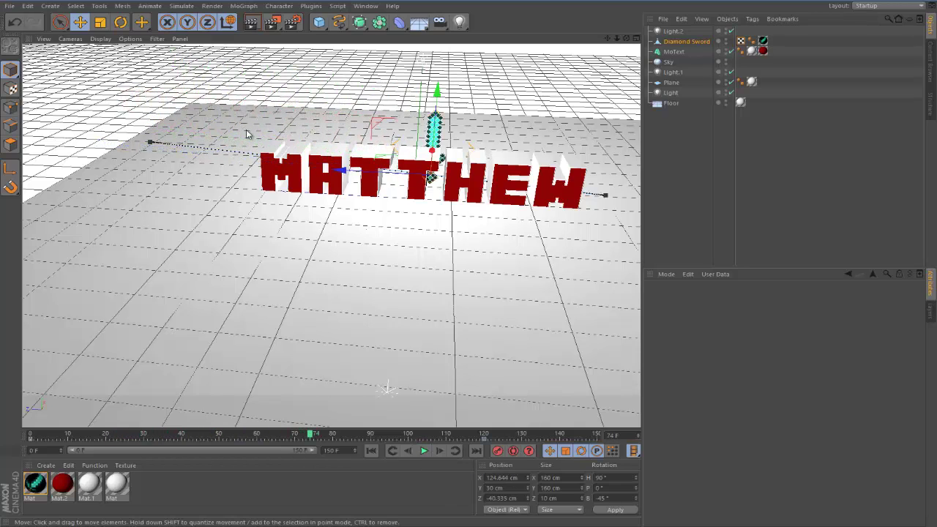
# - At frame 40, move the Diamond Sword forward to about X -1 cm and record a keyframe so its path curves before the first letter
pyautogui.moveTo(310, 438); pyautogui.dragTo(180, 438)
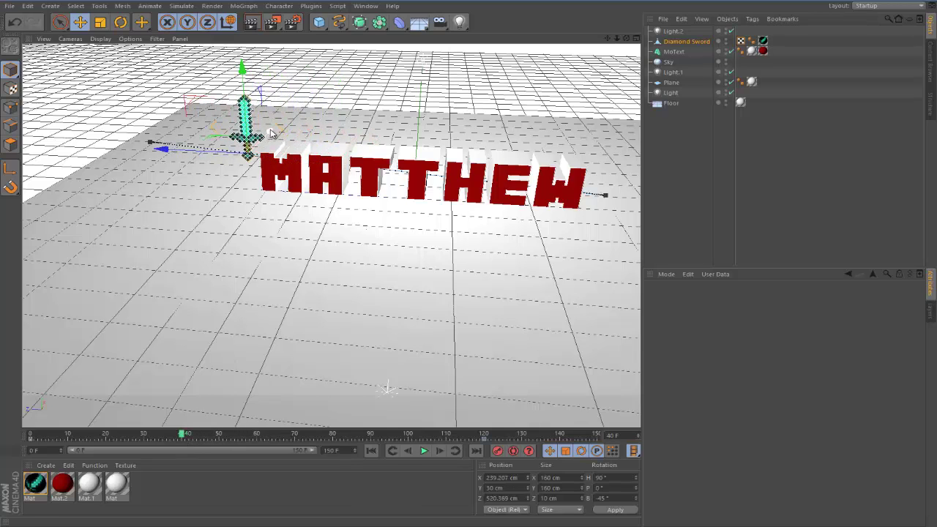
pyautogui.moveTo(270, 131); pyautogui.dragTo(247, 153)
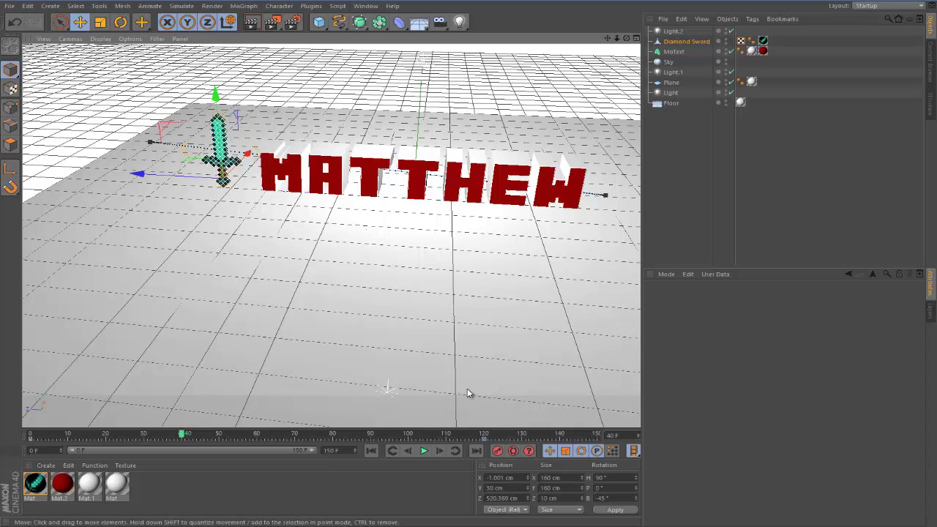
pyautogui.click(497, 451)
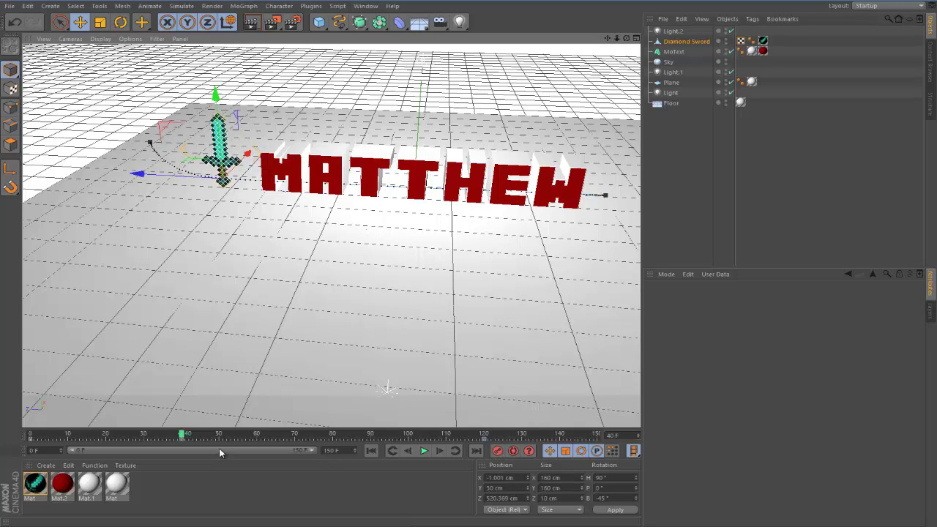
# - At frame 120, spin the Diamond Sword around the world vertical axis to a heading of about 3155°, and return to frame 0
pyautogui.moveTo(182, 437); pyautogui.dragTo(485, 436)
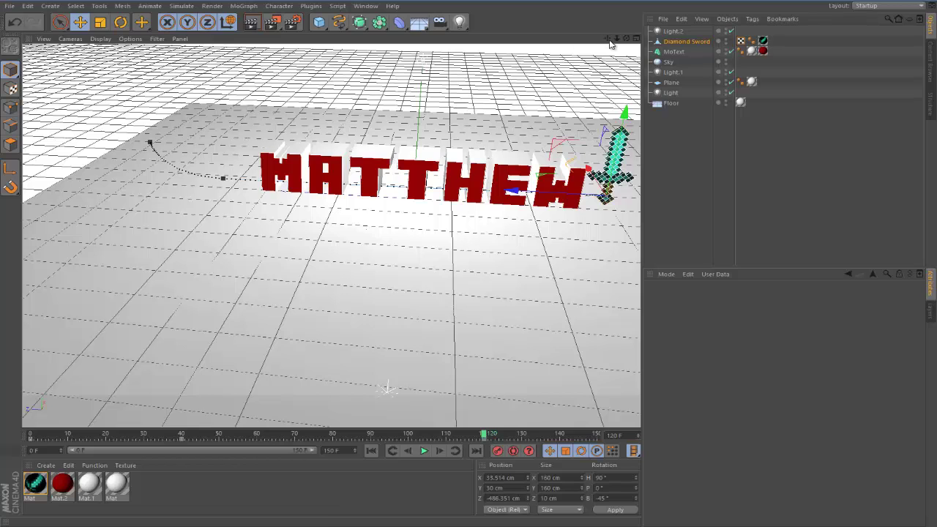
pyautogui.moveTo(608, 40); pyautogui.dragTo(315, 4)
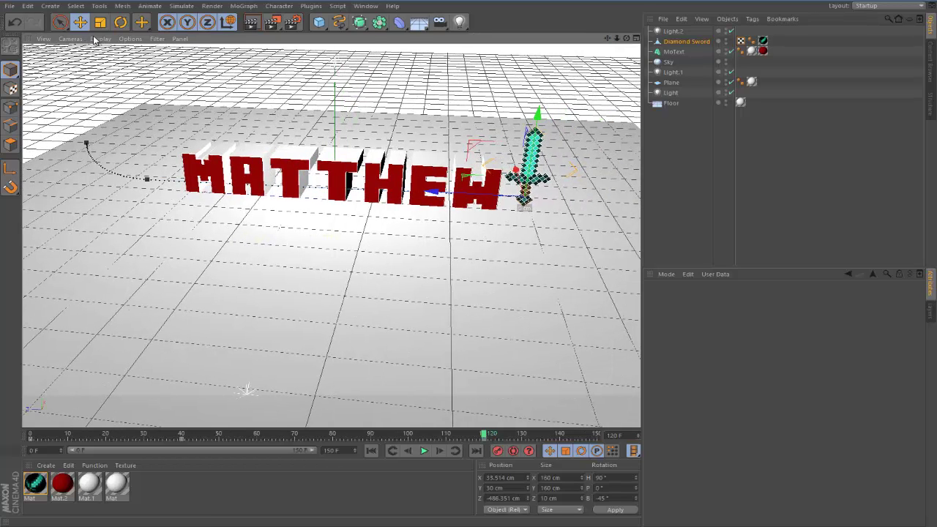
pyautogui.click(120, 22)
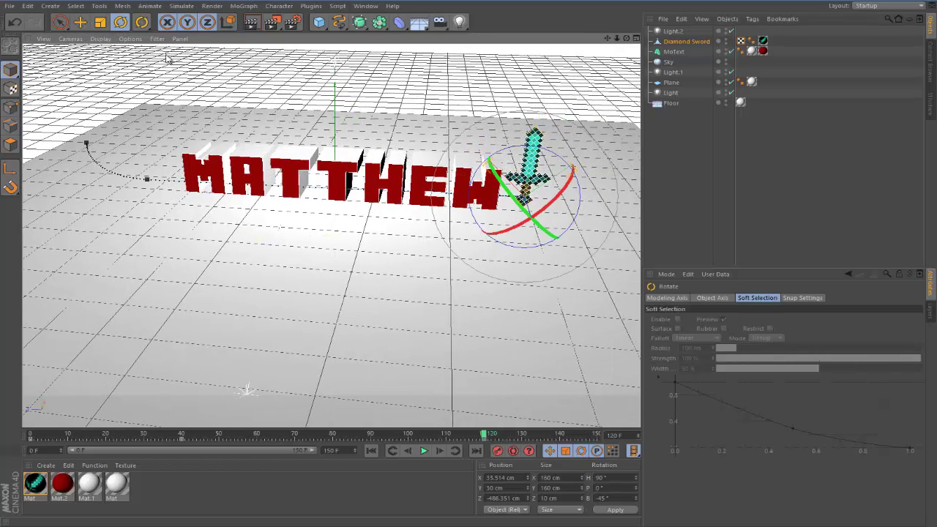
pyautogui.click(227, 23)
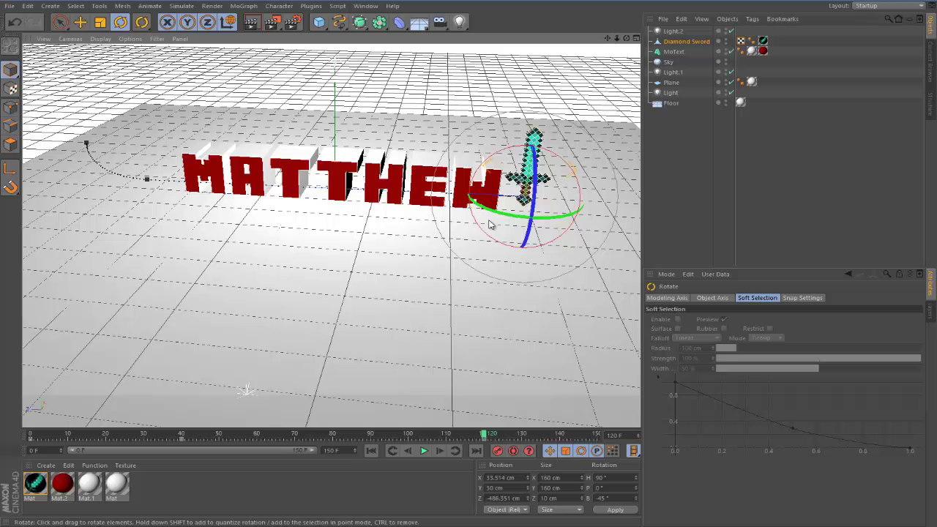
pyautogui.moveTo(492, 221); pyautogui.dragTo(518, 175)
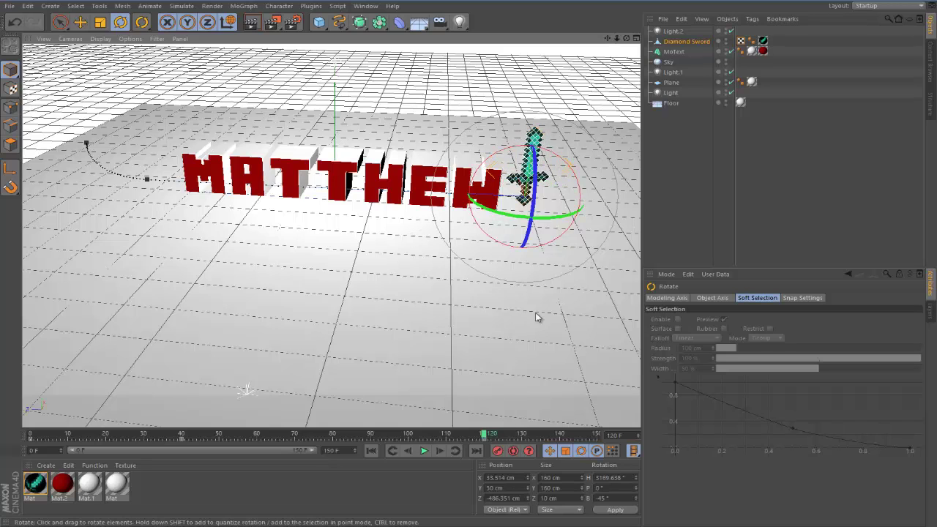
pyautogui.moveTo(511, 216); pyautogui.dragTo(502, 234)
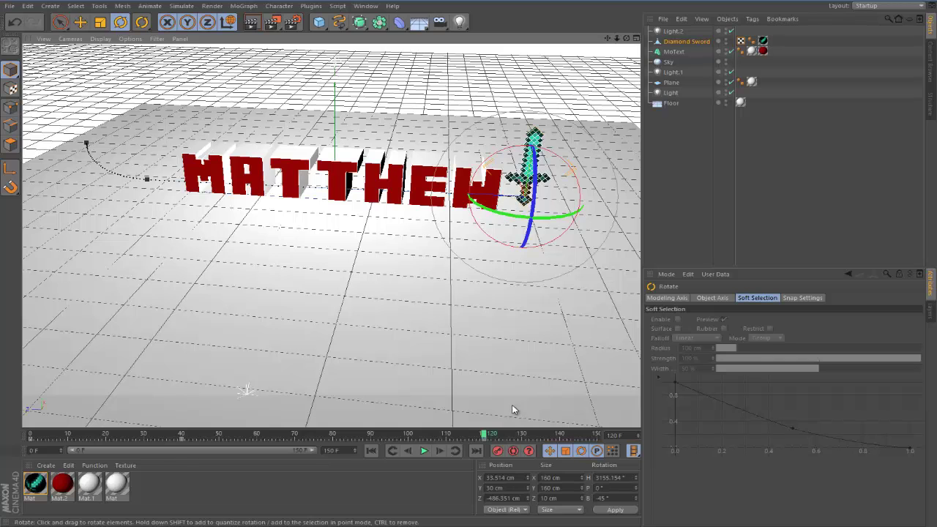
pyautogui.moveTo(483, 433); pyautogui.dragTo(422, 421)
pyautogui.hotkey('shift', 'f')
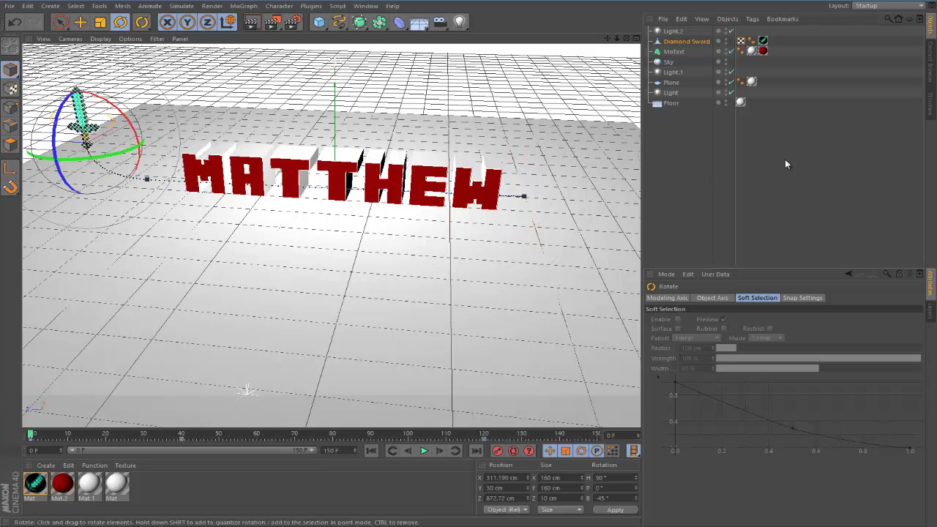
# - Rename the MoText object to match the name spelled by its lettering
pyautogui.click(734, 160)
pyautogui.click(671, 52)
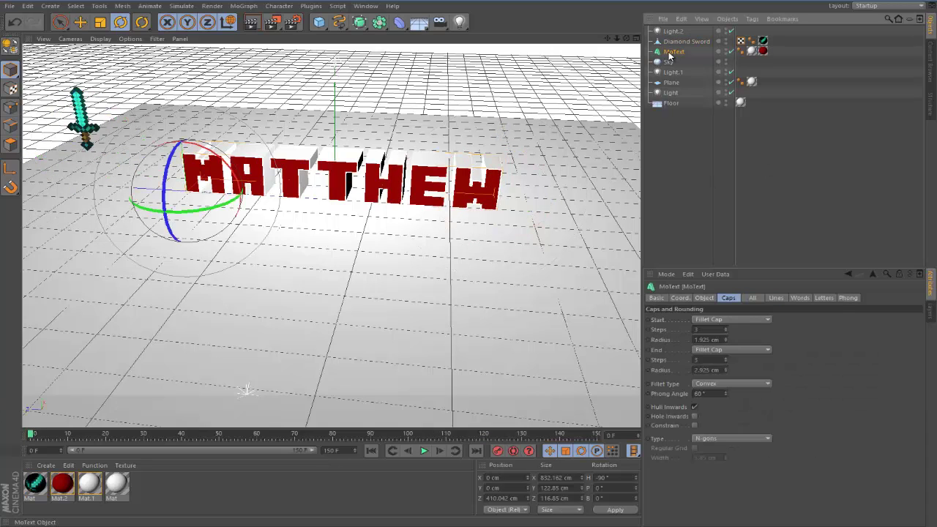
pyautogui.doubleClick(670, 52)
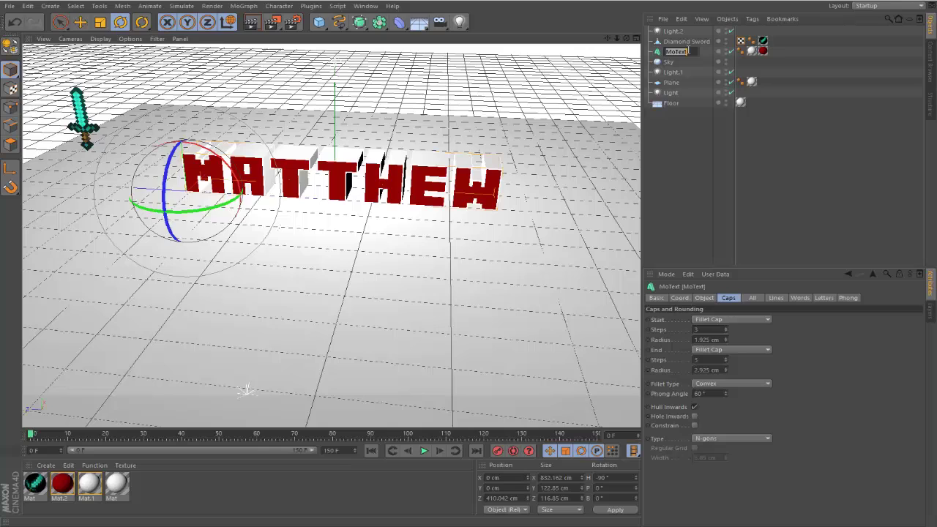
pyautogui.write('Matthwq')
pyautogui.press('Return')
pyautogui.doubleClick(688, 52)
pyautogui.write('Matthew')
pyautogui.press('Return')
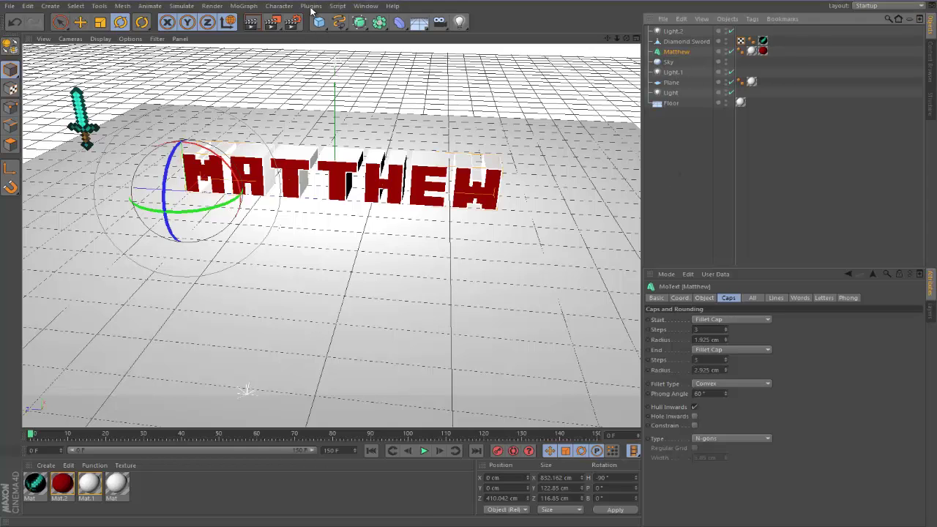
# - Open the Thrausi fracture plugin for the selected lettering and place its window below the letters
pyautogui.click(311, 6)
pyautogui.moveTo(354, 46)
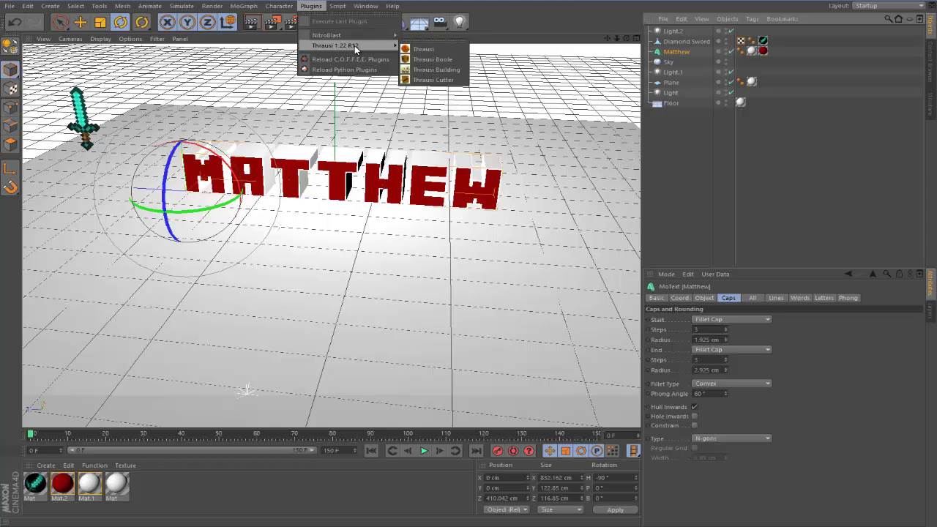
pyautogui.click(439, 49)
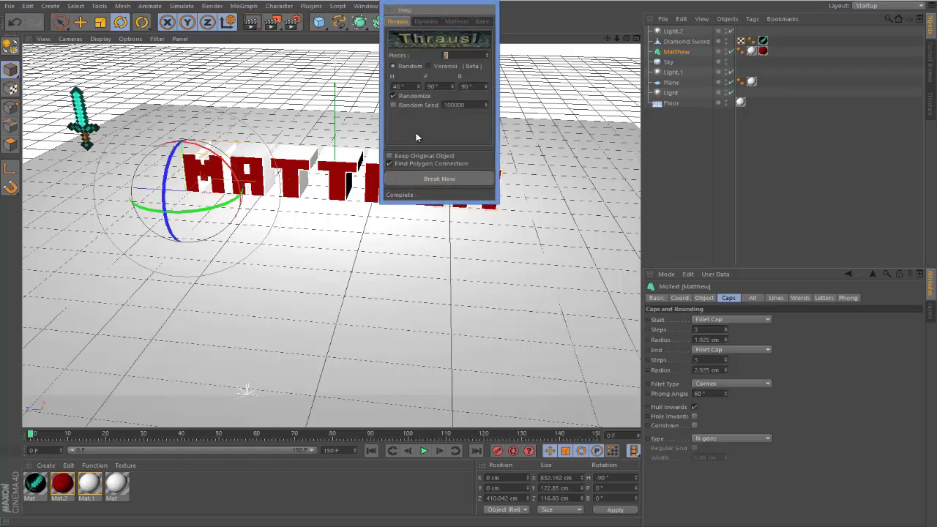
pyautogui.moveTo(433, 5); pyautogui.dragTo(353, 139)
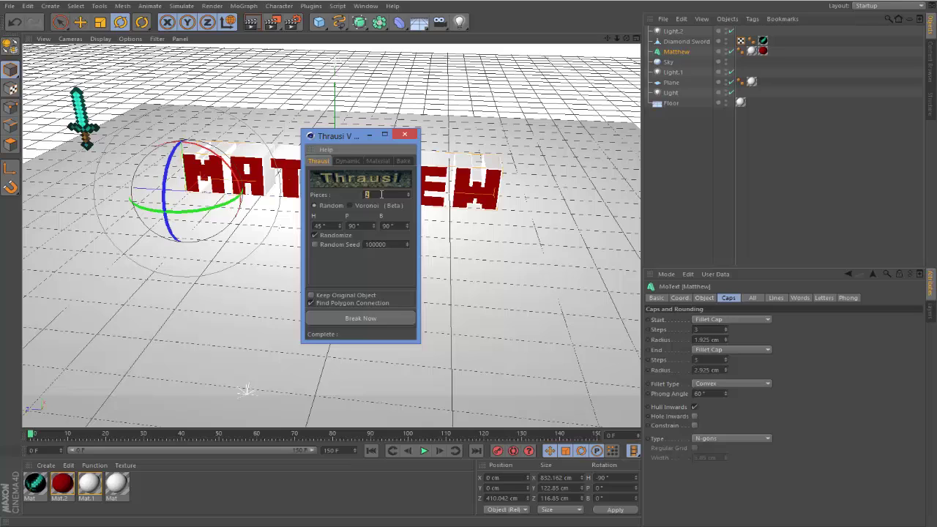
pyautogui.moveTo(357, 141); pyautogui.dragTo(363, 243)
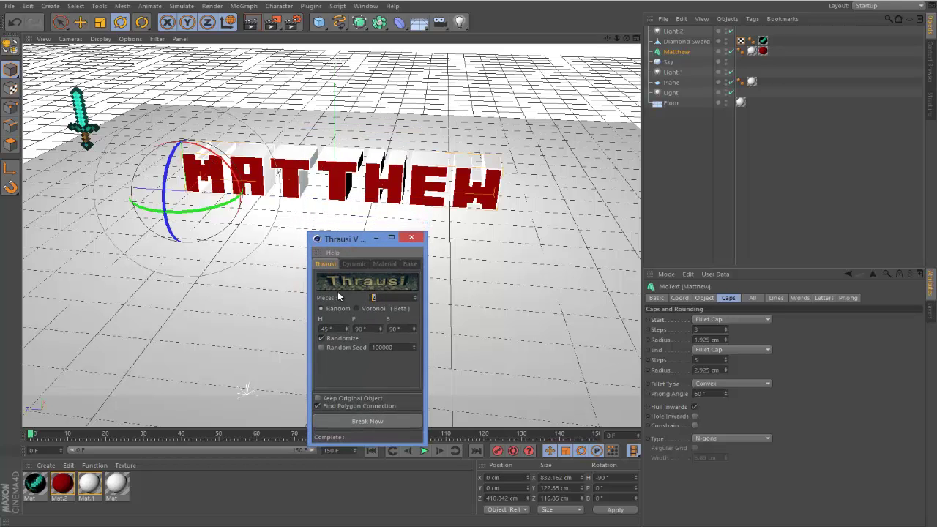
# - Set Thrausi to 60 pieces, break the lettering, and close the plugin window
pyautogui.write('50')
pyautogui.press('Return')
pyautogui.write('3')
pyautogui.press('Return')
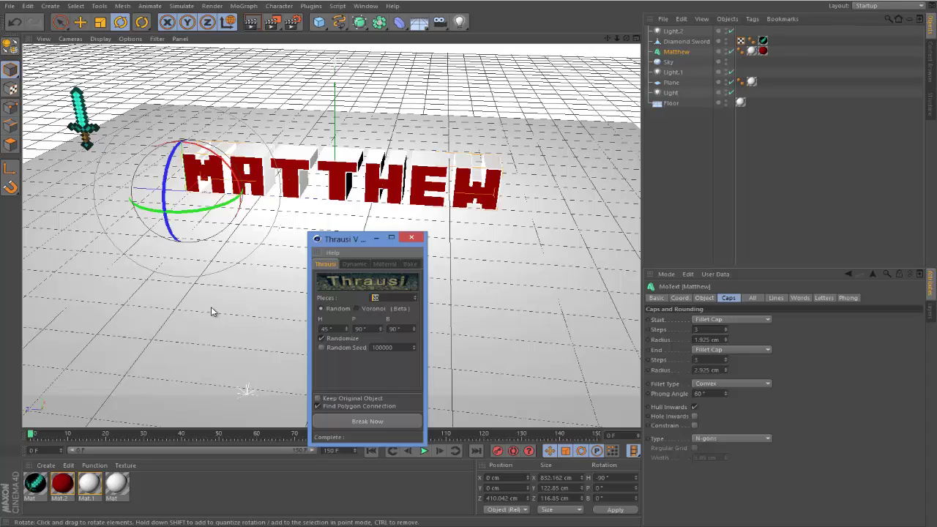
pyautogui.write('60')
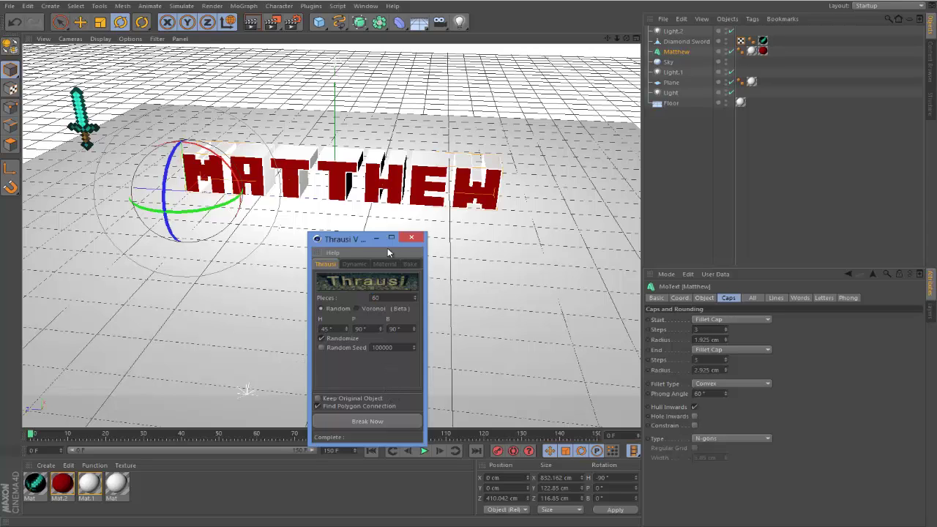
pyautogui.click(373, 421)
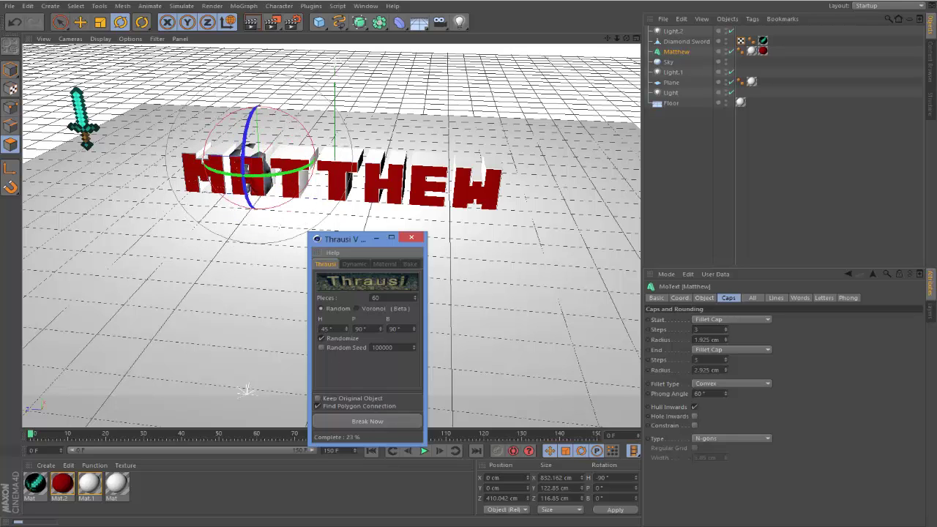
pyautogui.moveTo(754, 520)
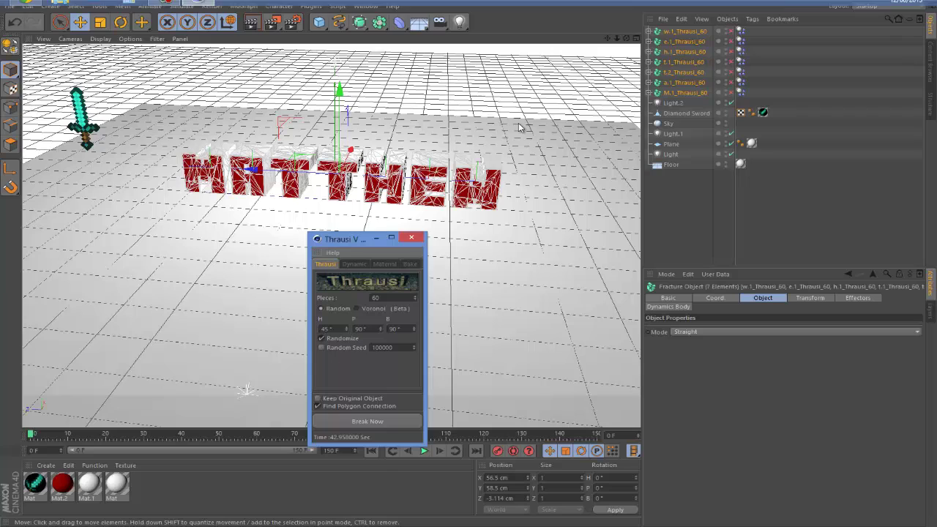
pyautogui.click(412, 238)
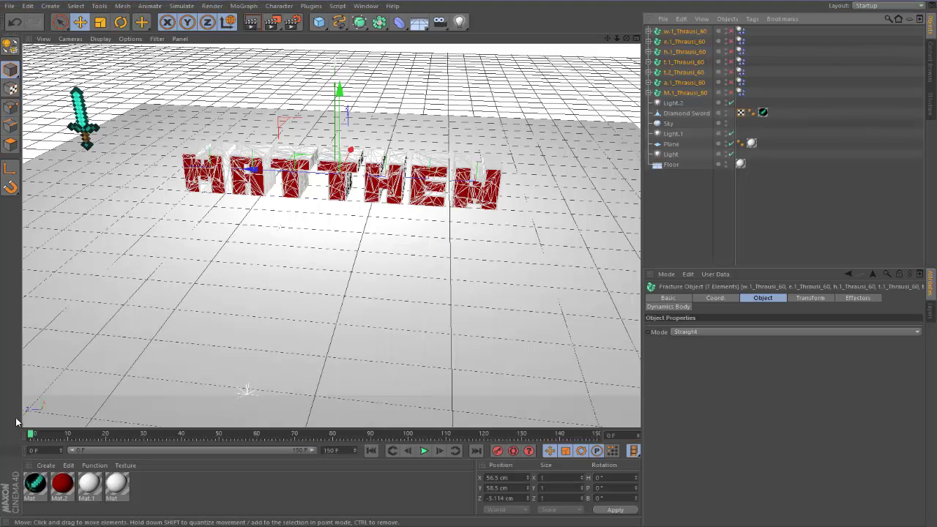
# - Give the Floor object a Collider Body simulation tag
pyautogui.moveTo(26, 437)
pyautogui.mouseDown()
pyautogui.moveTo(475, 443)
pyautogui.moveTo(28, 443)
pyautogui.mouseUp()
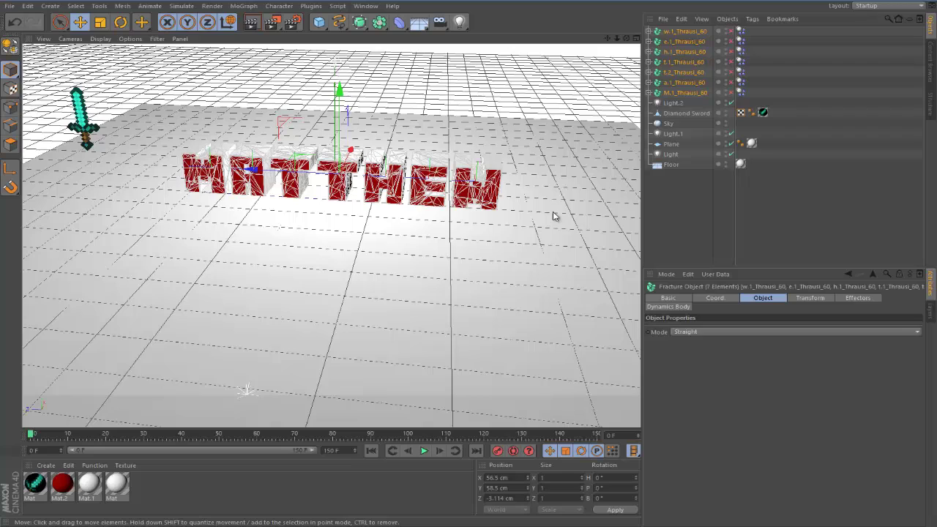
pyautogui.click(453, 295)
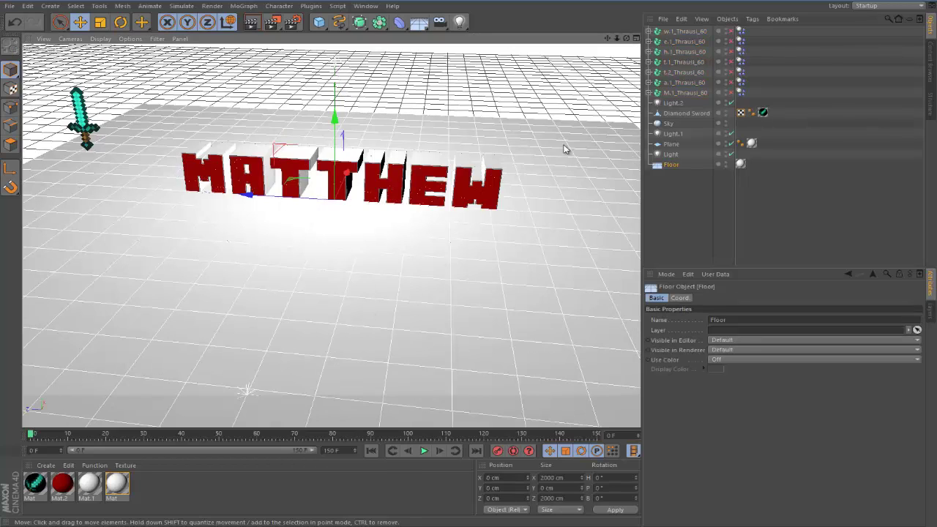
pyautogui.rightClick(671, 166)
pyautogui.moveTo(721, 248)
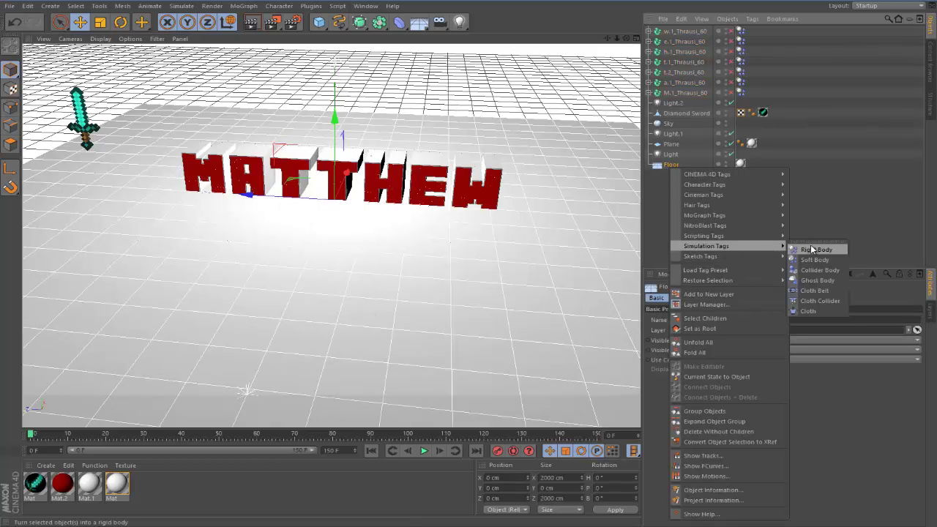
pyautogui.click(820, 271)
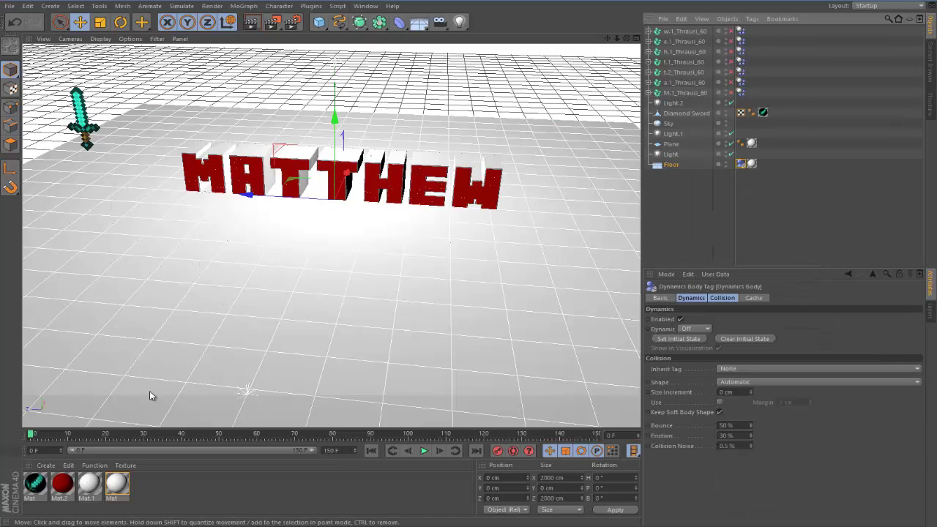
# - Play the simulation from frame 0 to check how the fractured letters fall on the floor, and return to frame 0
pyautogui.moveTo(30, 437)
pyautogui.mouseDown()
pyautogui.moveTo(626, 433)
pyautogui.moveTo(33, 436)
pyautogui.mouseUp()
pyautogui.click(424, 452)
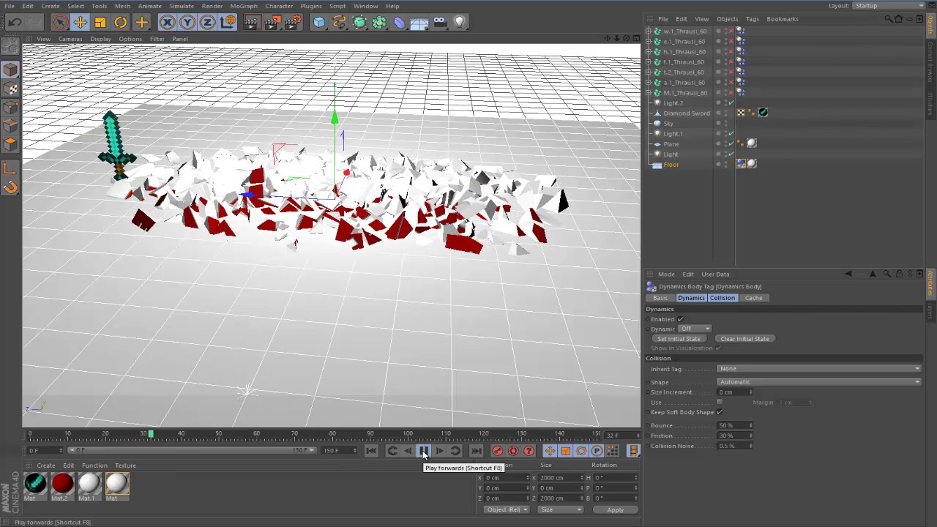
pyautogui.click(423, 452)
pyautogui.moveTo(157, 435); pyautogui.dragTo(31, 436)
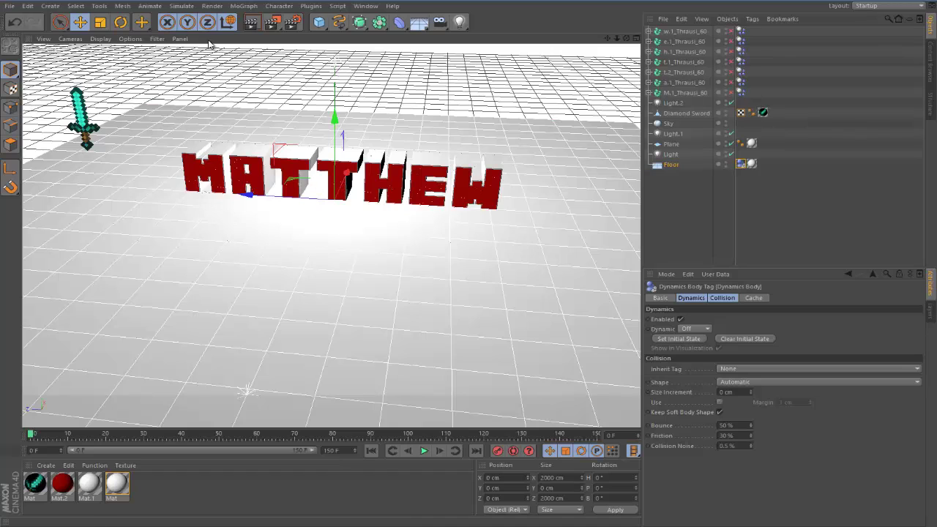
# - Rename the fracture objects of the first two letters to M and a
pyautogui.click(686, 94)
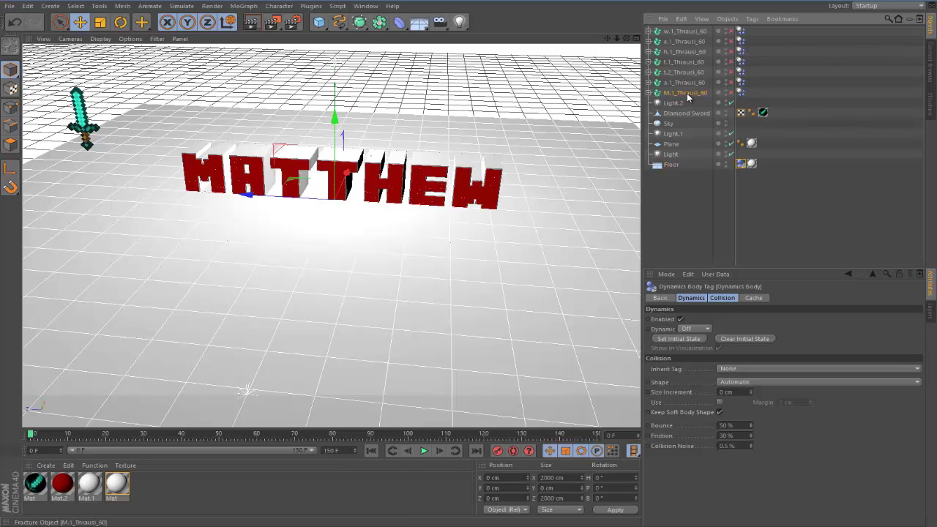
pyautogui.keyDown('shift'); pyautogui.click(676, 31); pyautogui.keyUp('shift')
pyautogui.doubleClick(687, 93)
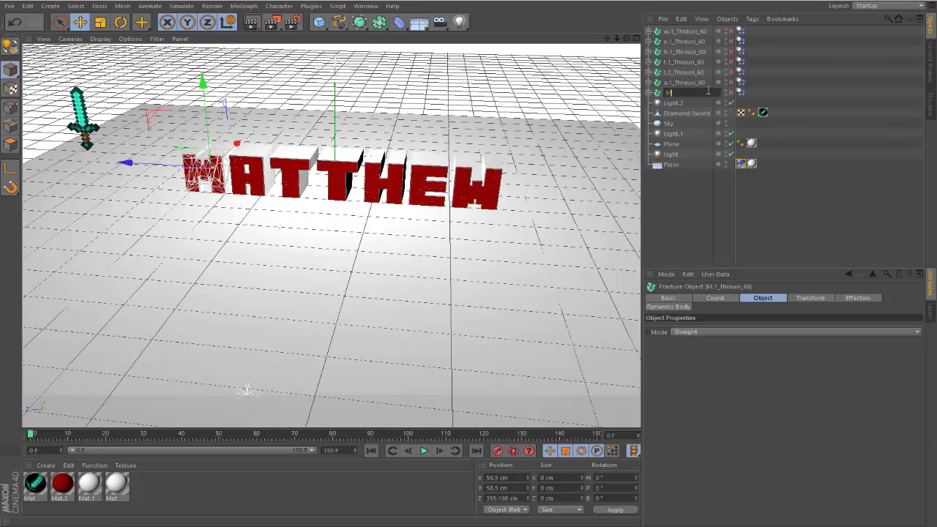
pyautogui.click(688, 82)
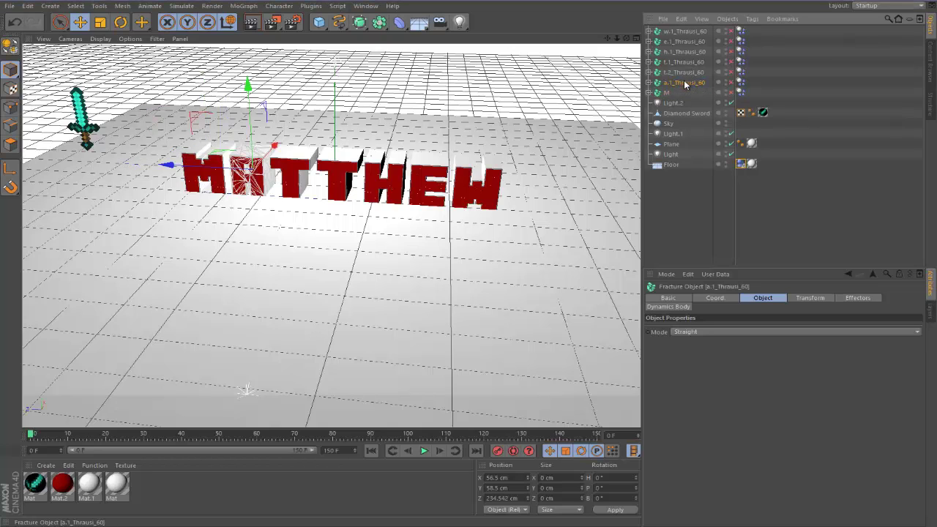
pyautogui.doubleClick(684, 82)
pyautogui.write('a')
# - Rename both fracture objects of the T letters to t
pyautogui.click(685, 73)
pyautogui.doubleClick(685, 72)
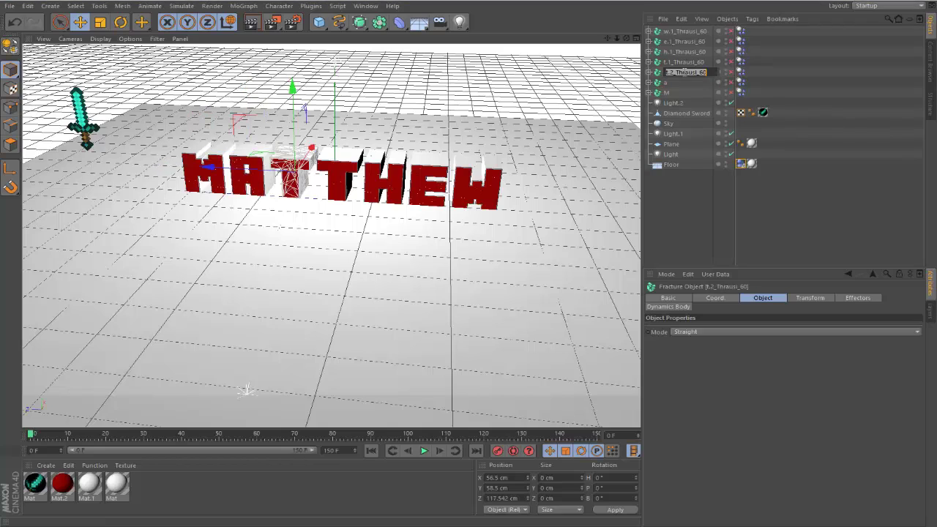
pyautogui.write('t')
pyautogui.click(677, 63)
pyautogui.doubleClick(677, 63)
pyautogui.write('t')
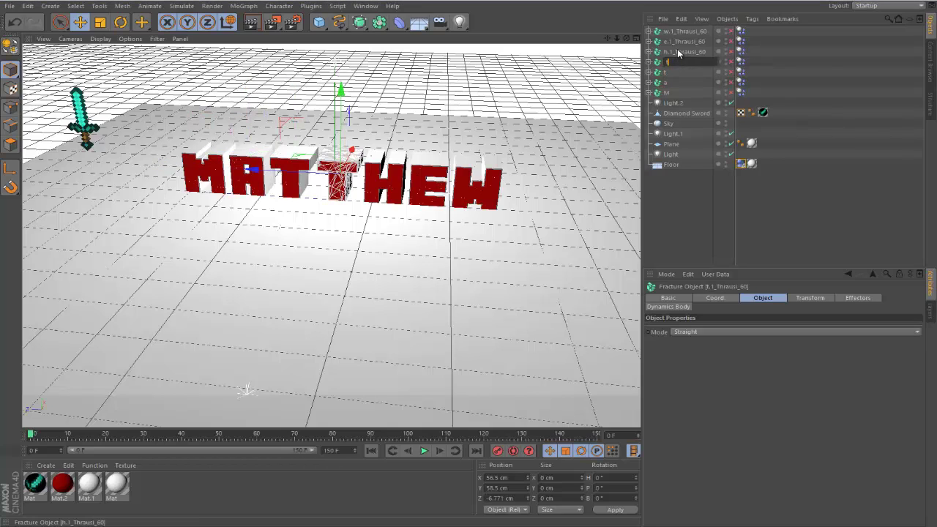
# - Rename the fracture objects of the last three letters to h, e and w
pyautogui.click(677, 52)
pyautogui.doubleClick(678, 52)
pyautogui.write('h')
pyautogui.click(677, 41)
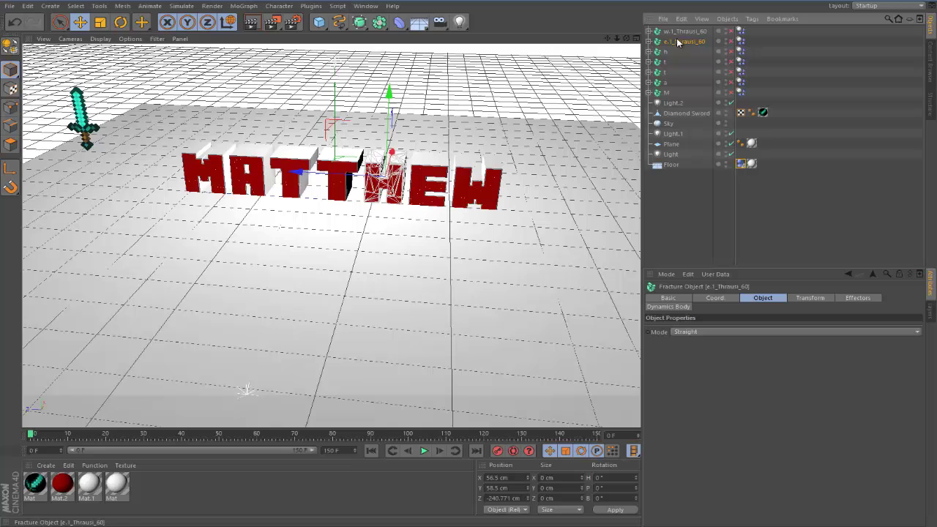
pyautogui.doubleClick(677, 41)
pyautogui.write('e')
pyautogui.click(677, 30)
pyautogui.doubleClick(677, 31)
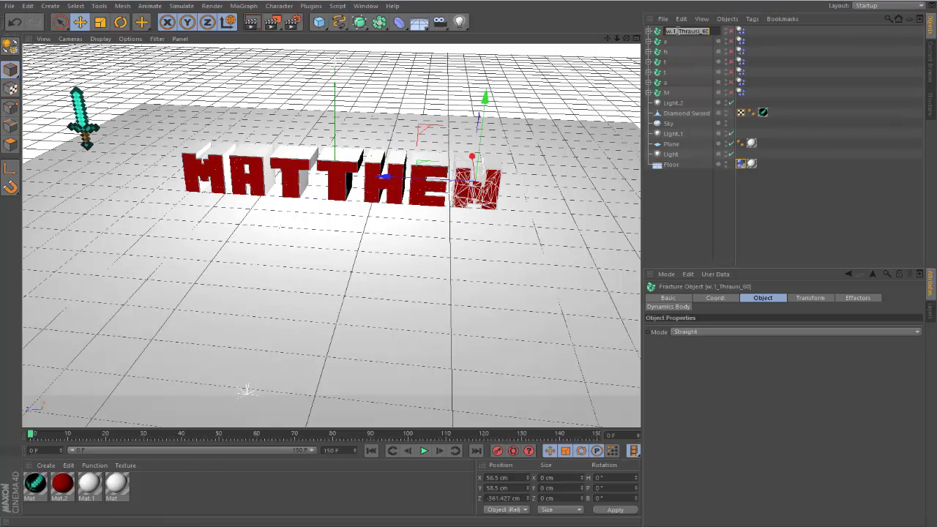
pyautogui.write('w')
pyautogui.press('Return')
# - Add a Null object, nest all seven fractured letter objects inside it, and expand its hierarchy
pyautogui.moveTo(319, 22); pyautogui.dragTo(335, 32)
pyautogui.click(663, 102)
pyautogui.keyDown('shift'); pyautogui.click(666, 41); pyautogui.keyUp('shift')
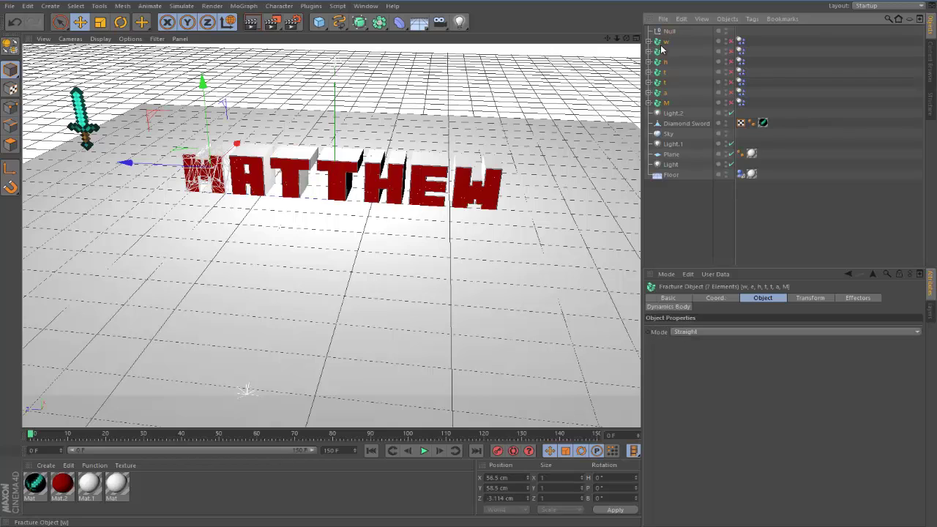
pyautogui.moveTo(663, 43); pyautogui.dragTo(668, 30)
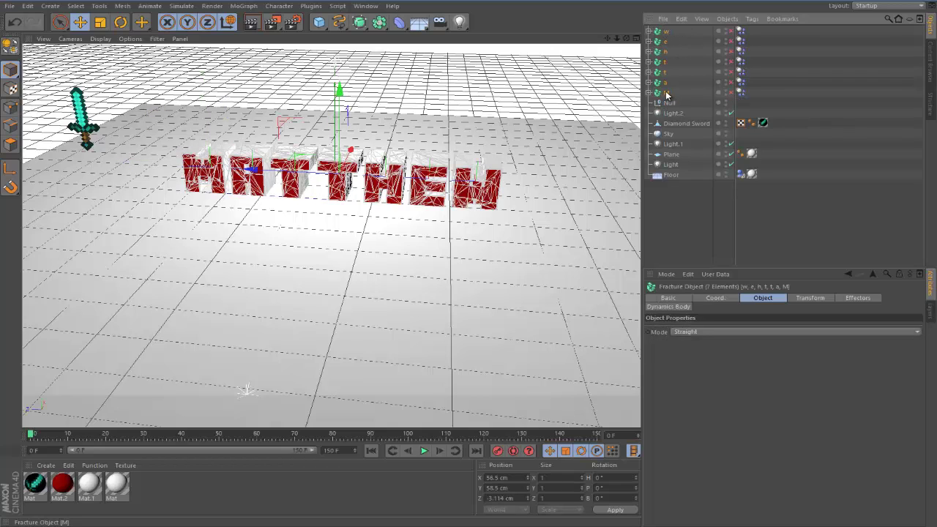
pyautogui.moveTo(673, 106); pyautogui.dragTo(673, 107)
pyautogui.click(648, 31)
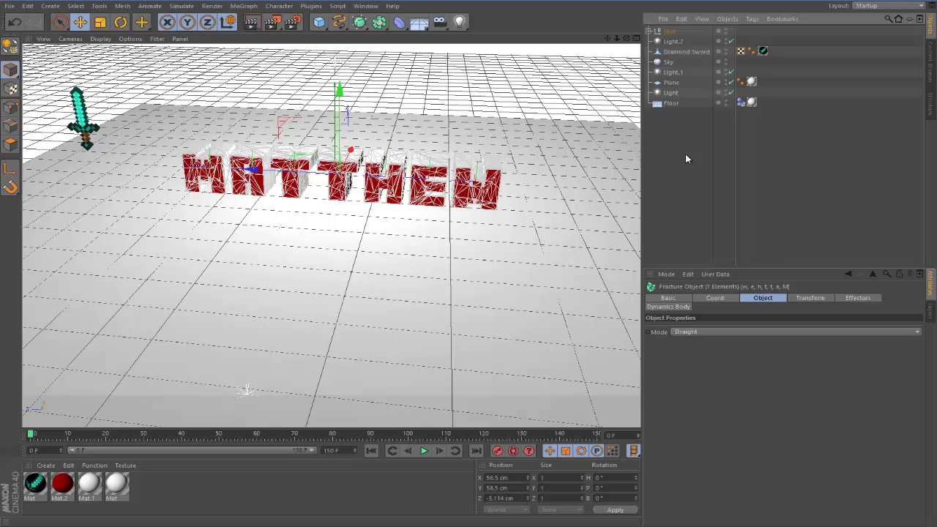
pyautogui.click(685, 155)
pyautogui.click(648, 29)
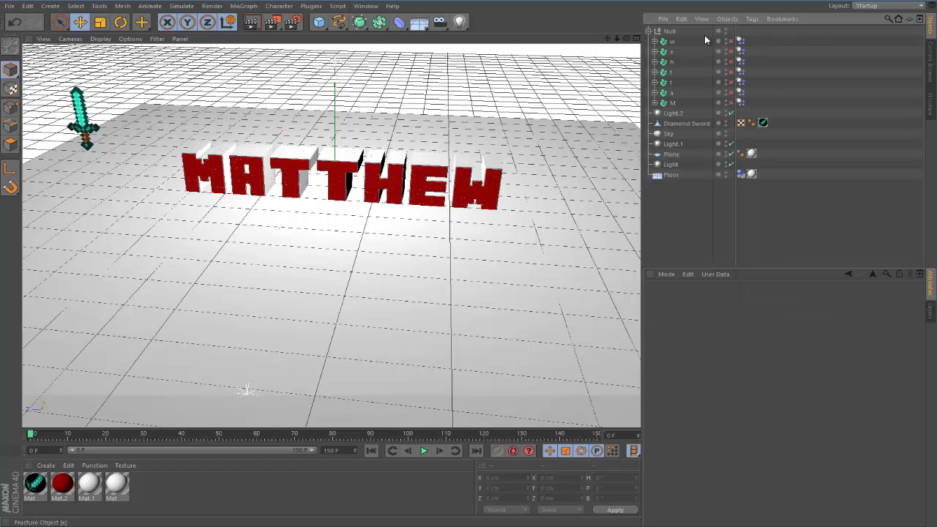
# - Disable dynamics on the Dynamics Body tags of all seven fractured letters at frame 0
pyautogui.click(688, 104)
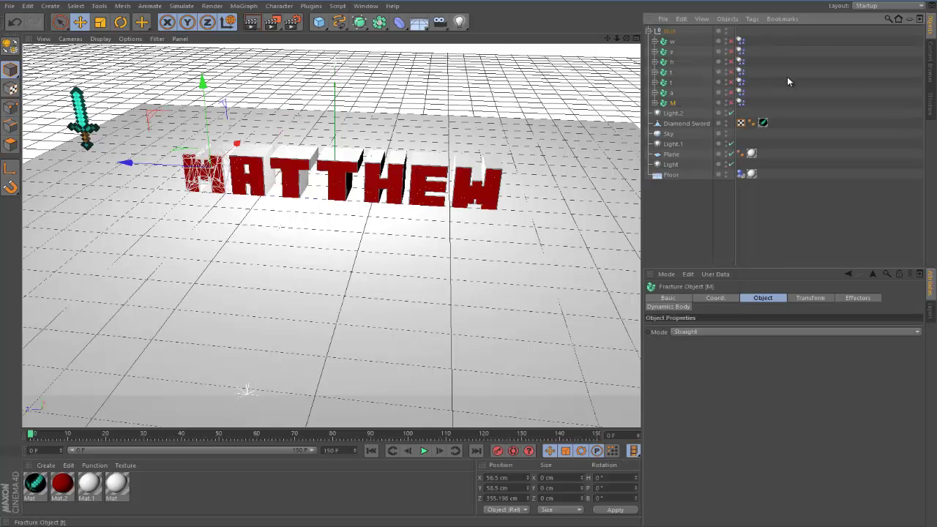
pyautogui.click(741, 104)
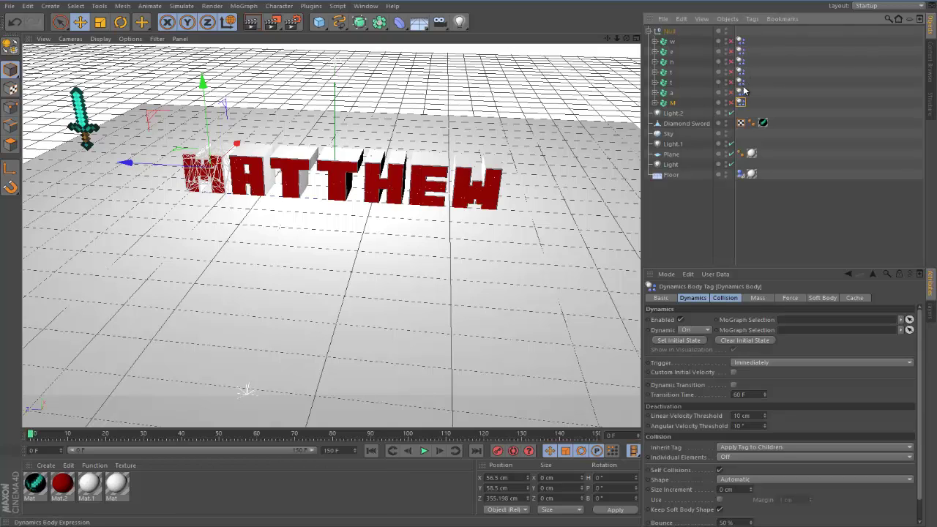
pyautogui.keyDown('shift'); pyautogui.click(741, 42); pyautogui.keyUp('shift')
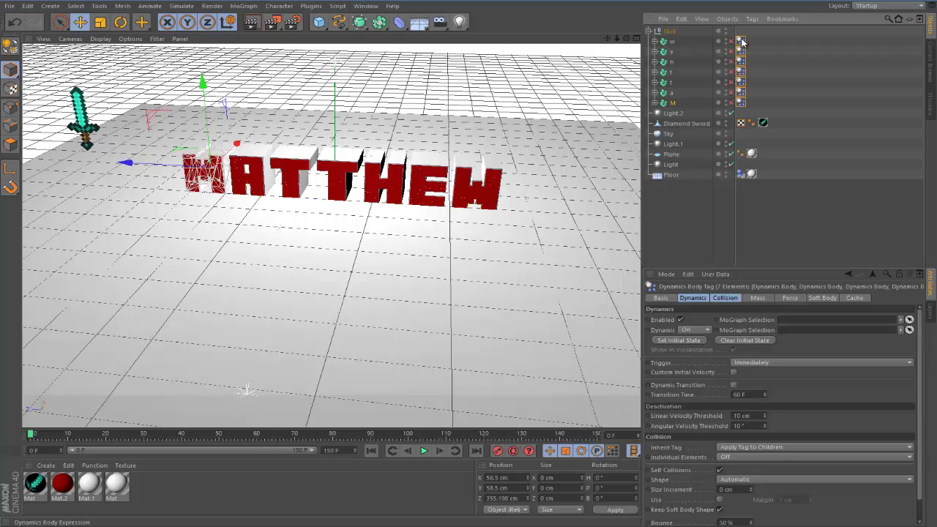
pyautogui.click(741, 103)
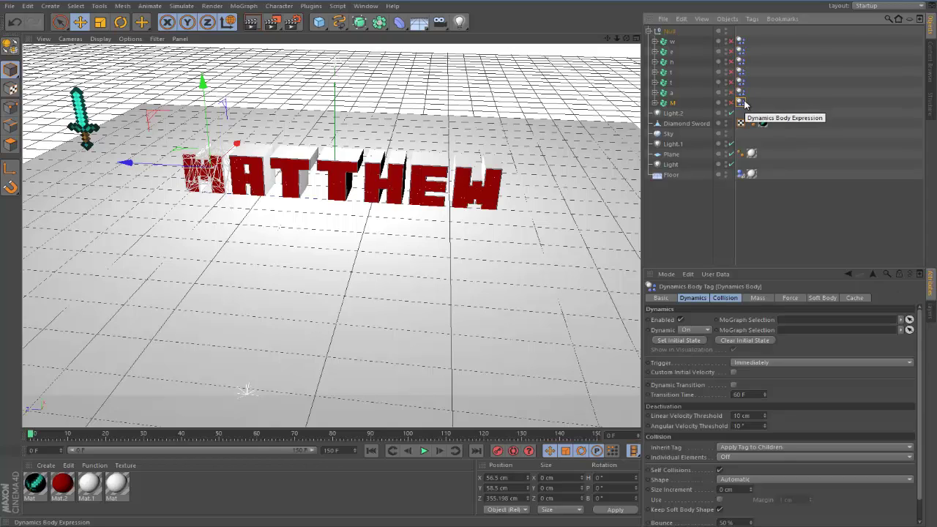
pyautogui.keyDown('shift'); pyautogui.click(741, 42); pyautogui.keyUp('shift')
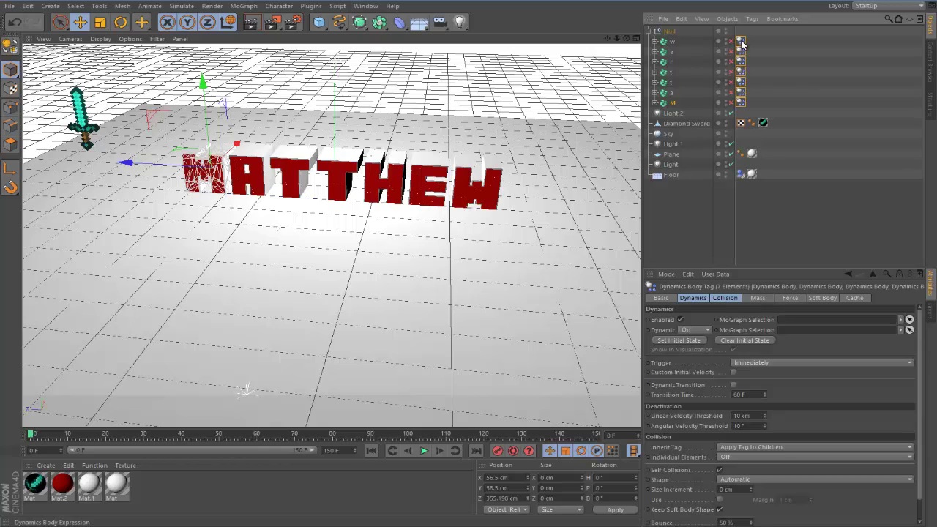
pyautogui.click(680, 320)
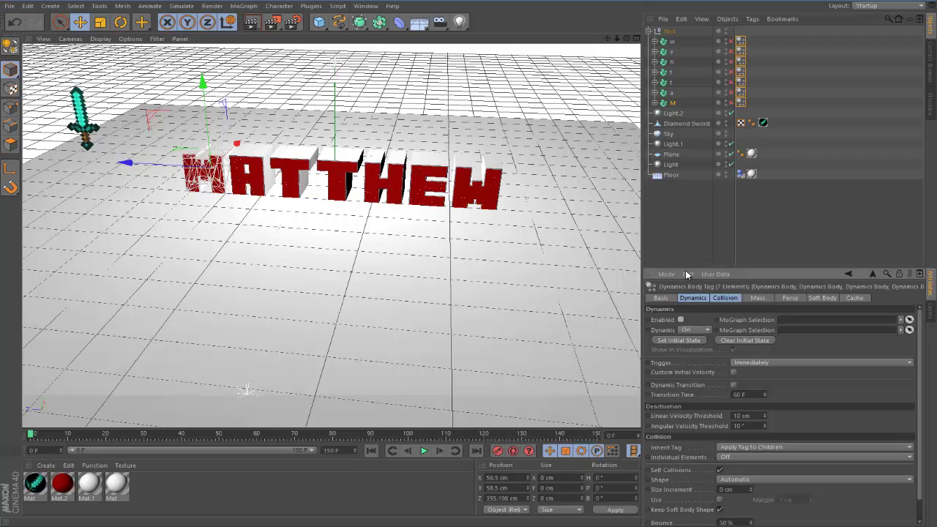
pyautogui.click(691, 246)
# - Advance the animation to frame 48 and examine how the Diamond Sword meets the first letter
pyautogui.moveTo(34, 435); pyautogui.dragTo(5, 418)
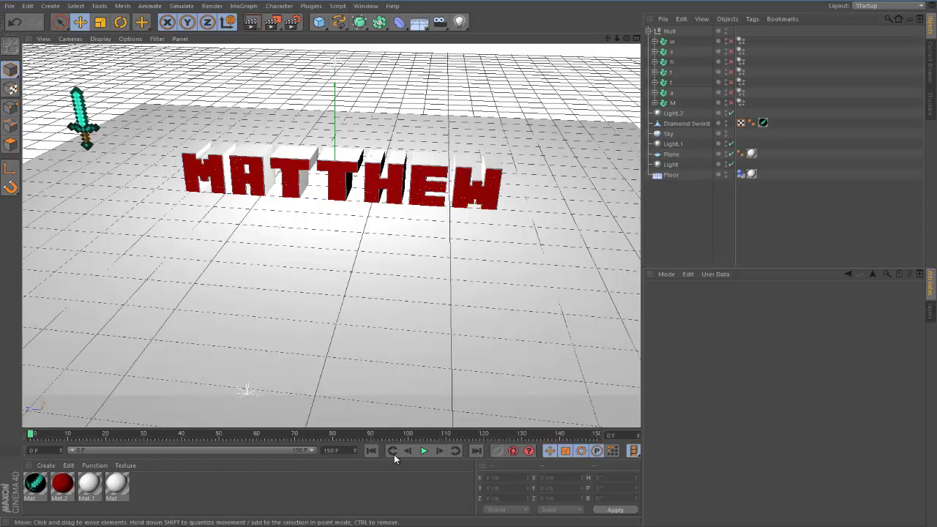
pyautogui.moveTo(31, 434); pyautogui.dragTo(208, 435)
pyautogui.click(438, 451)
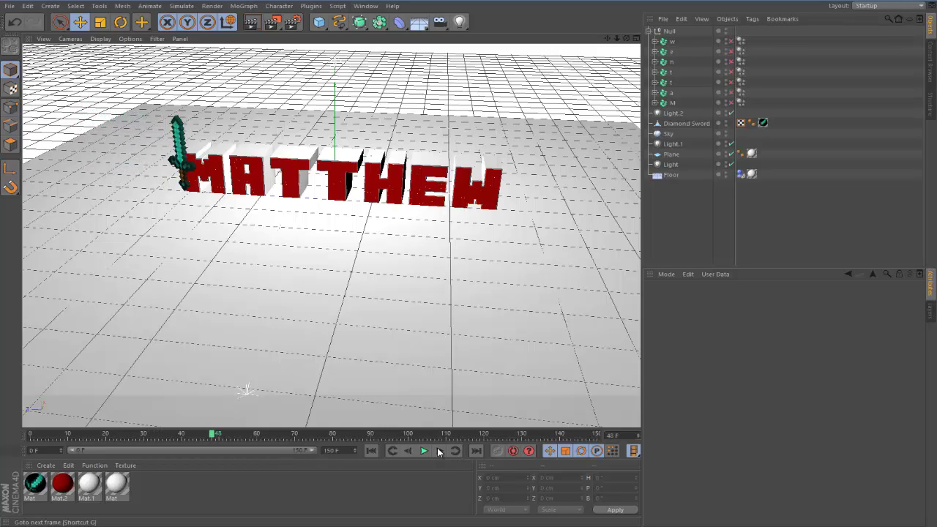
pyautogui.moveTo(627, 39)
pyautogui.mouseDown()
pyautogui.moveTo(471, 262)
pyautogui.moveTo(461, 262)
pyautogui.moveTo(471, 261)
pyautogui.moveTo(627, 50)
pyautogui.mouseUp()
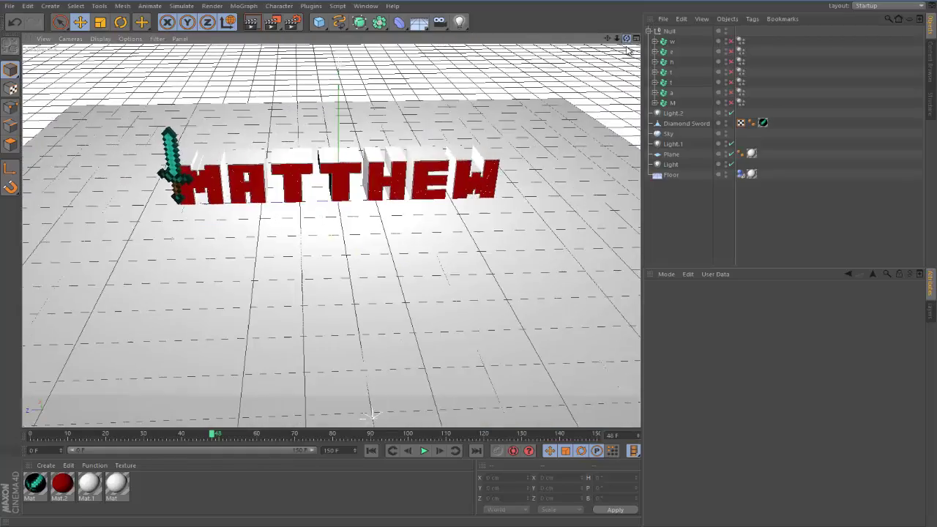
# - Keyframe the Dynamics Body tag of letter M as disabled at frame 48 and enabled at frame 49
pyautogui.click(439, 451)
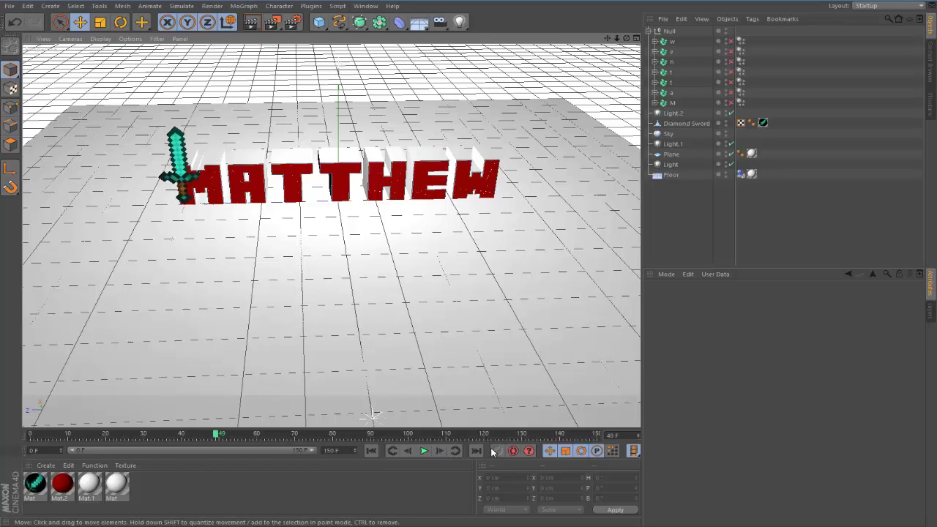
pyautogui.click(440, 451)
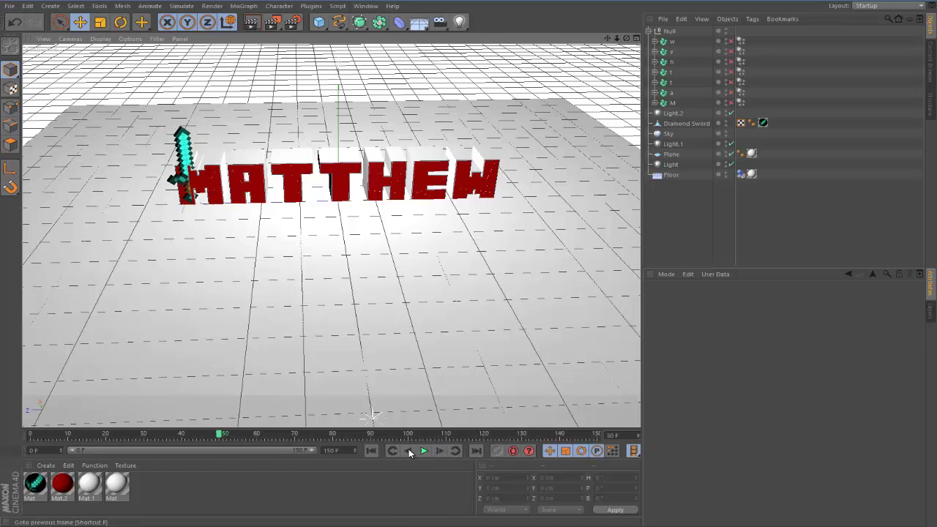
pyautogui.click(408, 451)
pyautogui.keyDown('alt'); pyautogui.moveTo(472, 261); pyautogui.dragTo(439, 241); pyautogui.keyUp('alt')
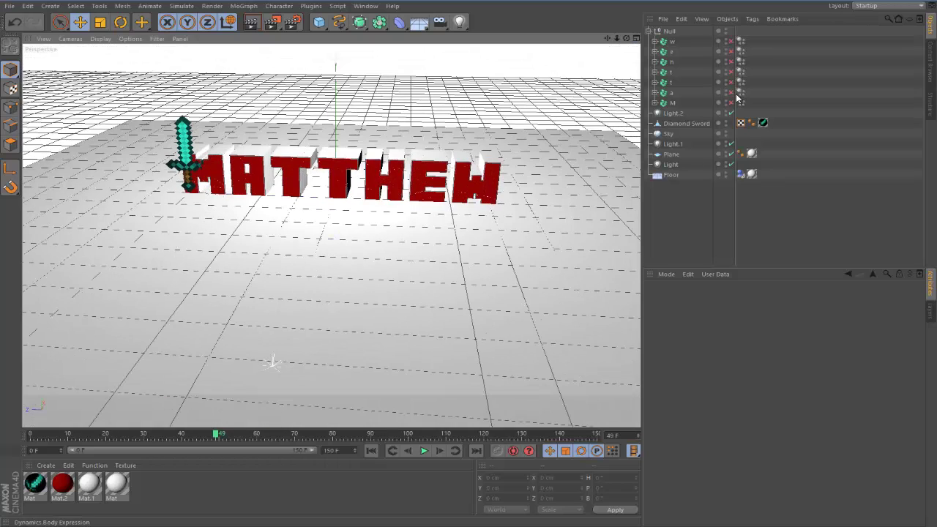
pyautogui.click(740, 101)
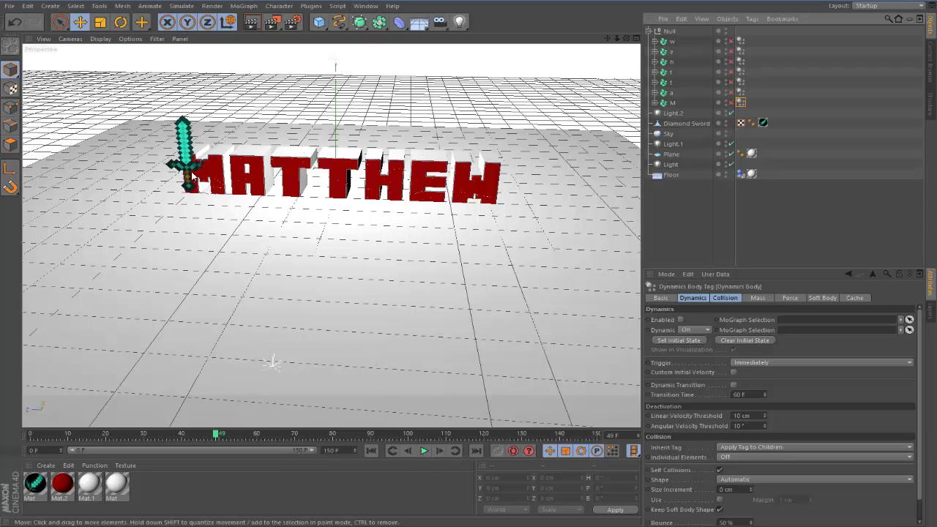
pyautogui.click(408, 451)
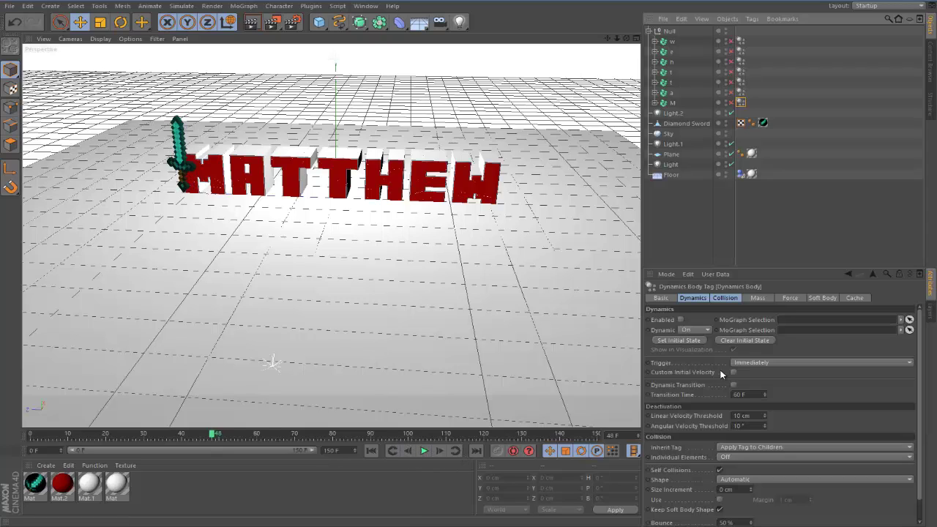
pyautogui.keyDown('ctrl'); pyautogui.click(648, 321); pyautogui.keyUp('ctrl')
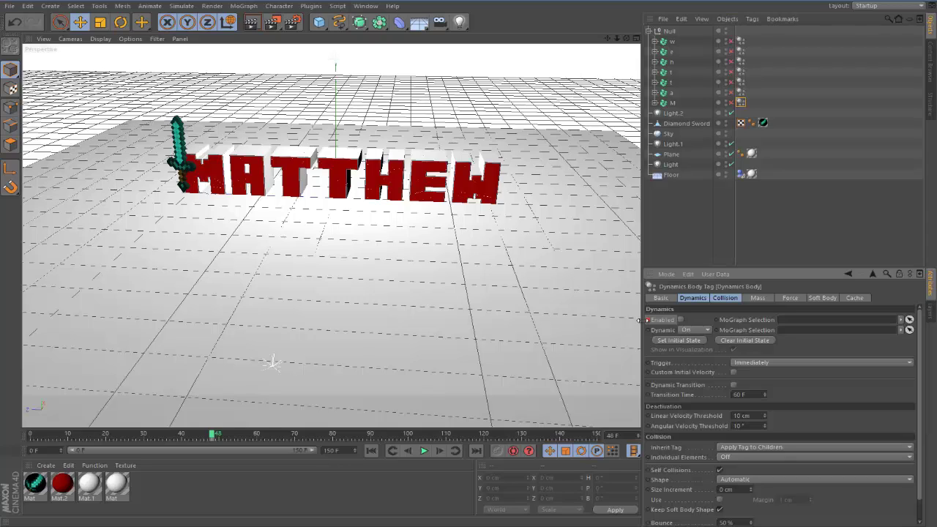
pyautogui.click(440, 451)
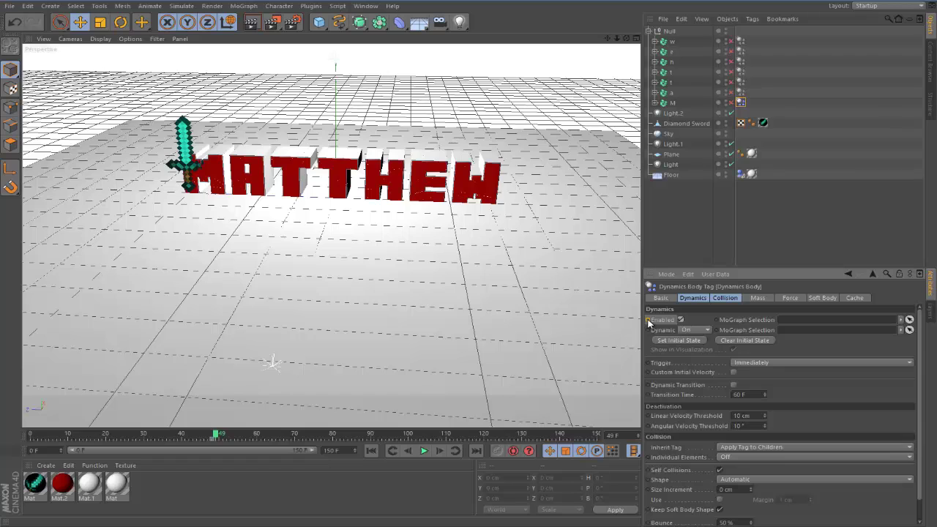
# - Return to frame 0 and add a Collider Body simulation tag to the Diamond Sword
pyautogui.moveTo(217, 438); pyautogui.dragTo(30, 436)
pyautogui.click(77, 136)
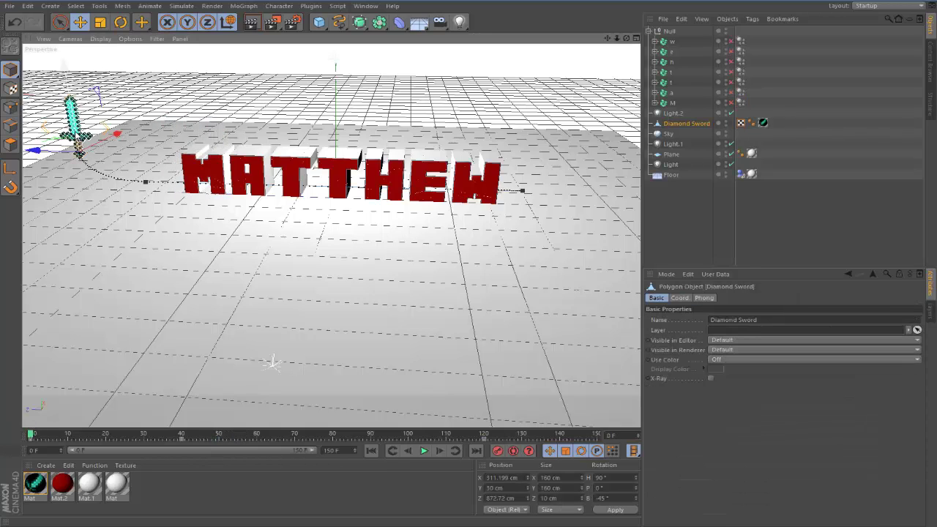
pyautogui.rightClick(692, 123)
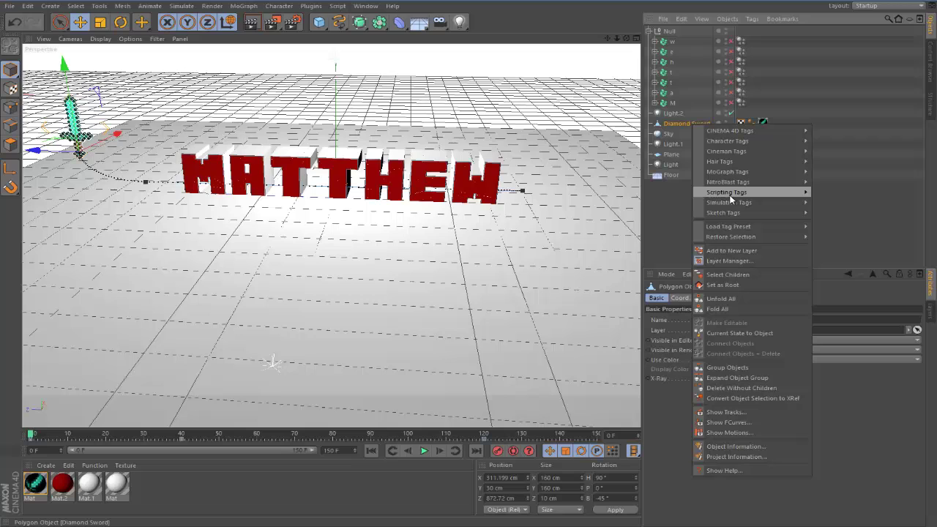
pyautogui.moveTo(729, 203)
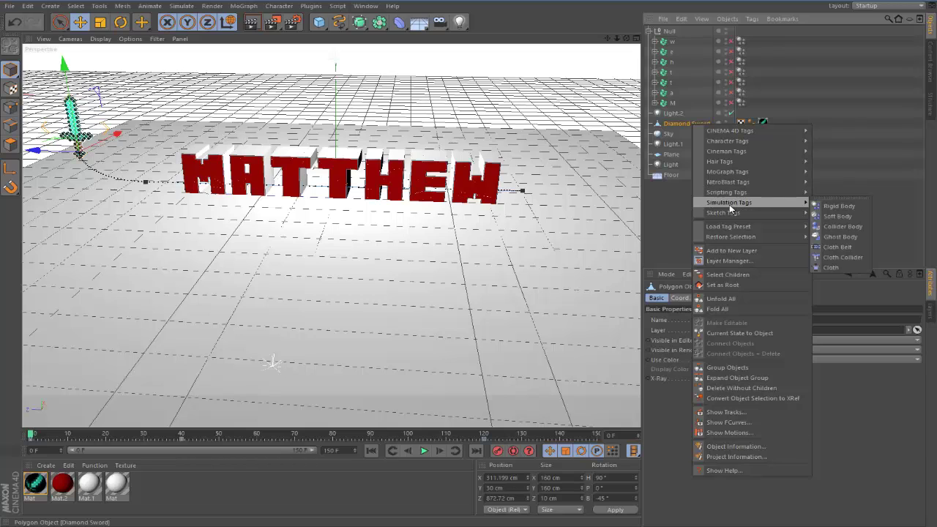
pyautogui.click(843, 226)
# - Play the animation to check the sword's collision with the first letter, and return to frame 0
pyautogui.click(424, 451)
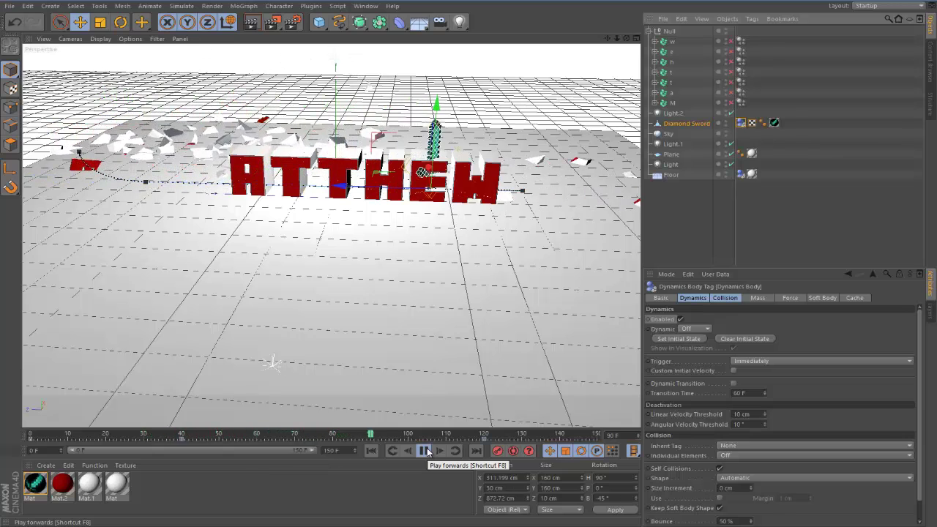
pyautogui.click(424, 451)
pyautogui.moveTo(410, 435); pyautogui.dragTo(30, 437)
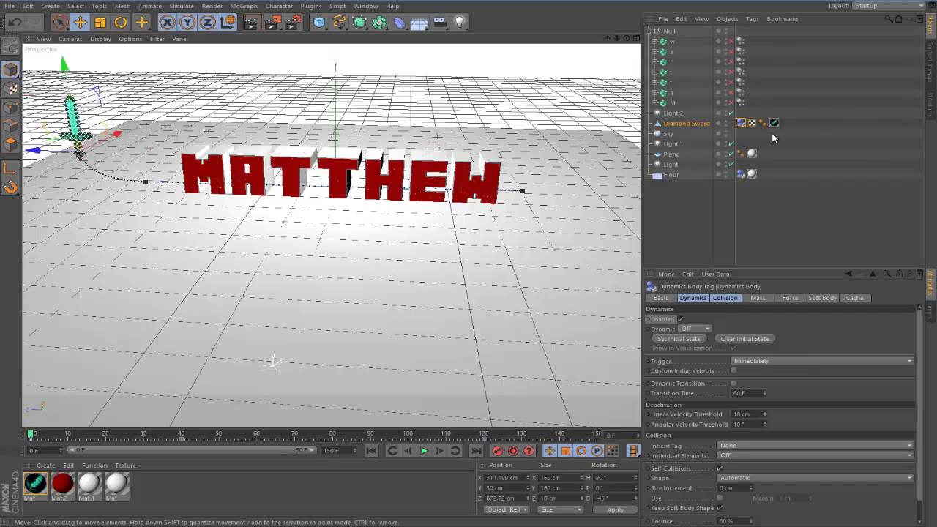
pyautogui.click(541, 232)
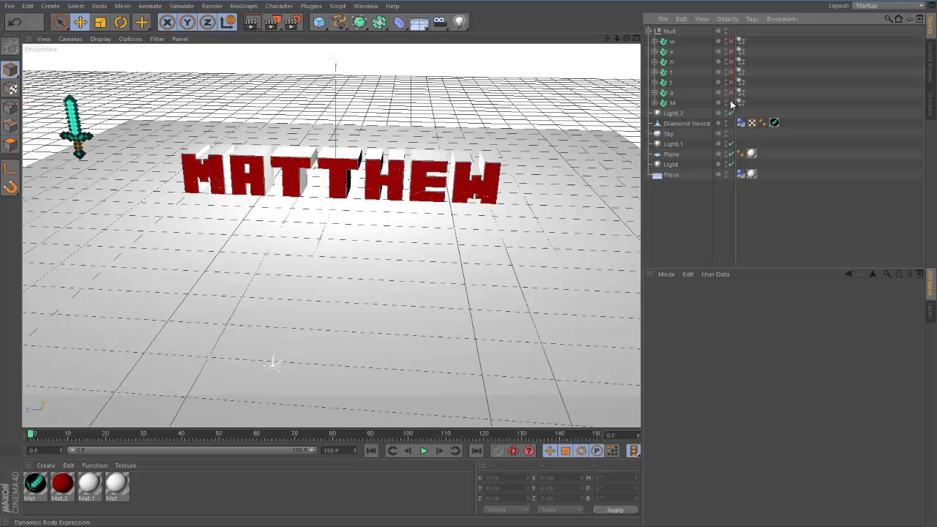
# - Keyframe the Dynamics Body tag of letter a as disabled at frame 56 and enabled at frame 57
pyautogui.click(677, 94)
pyautogui.click(741, 93)
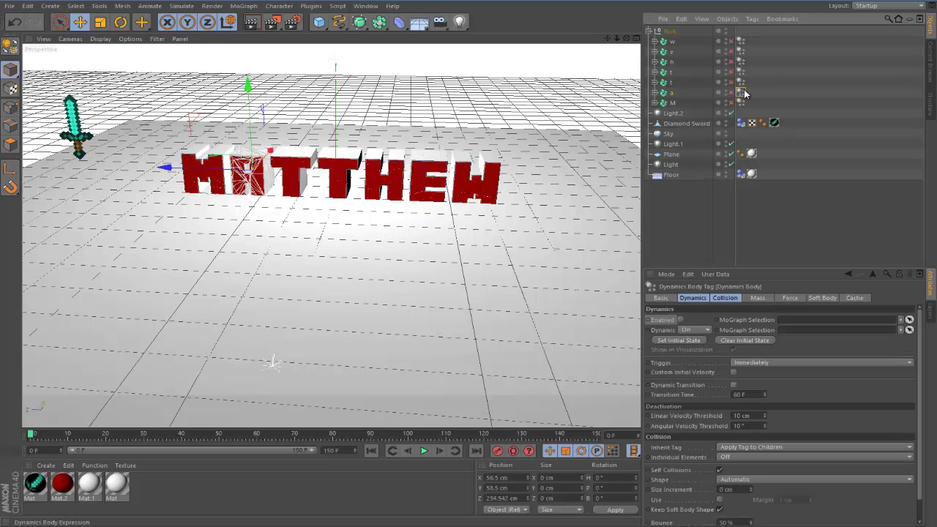
pyautogui.moveTo(32, 437); pyautogui.dragTo(254, 436)
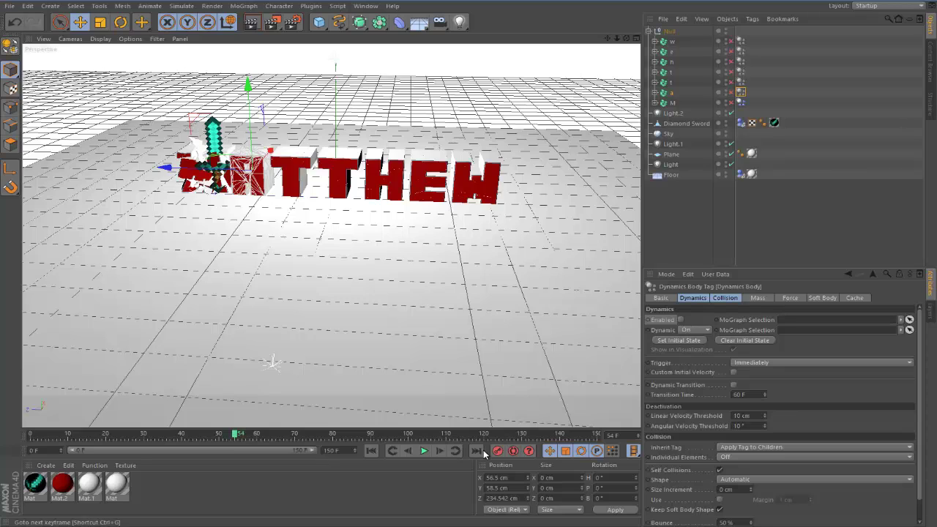
pyautogui.click(413, 451)
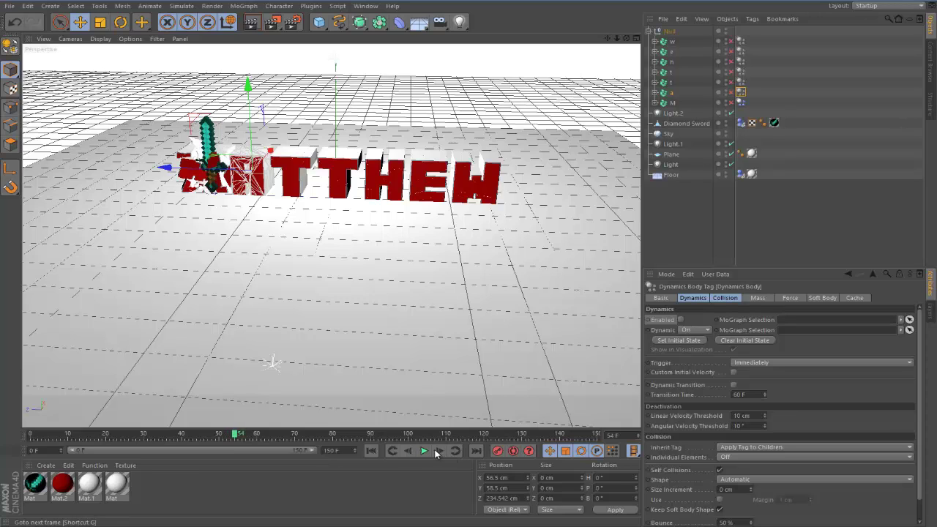
pyautogui.click(437, 451)
pyautogui.click(437, 451)
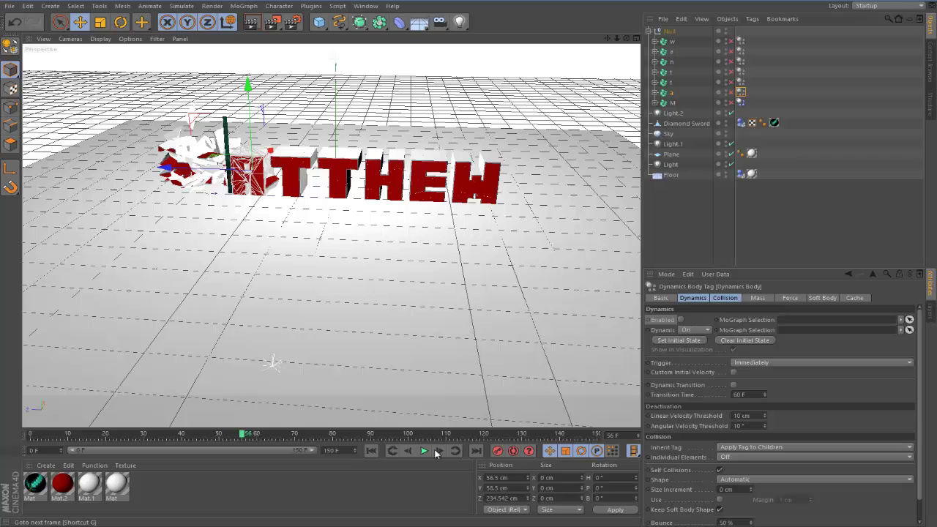
pyautogui.click(438, 451)
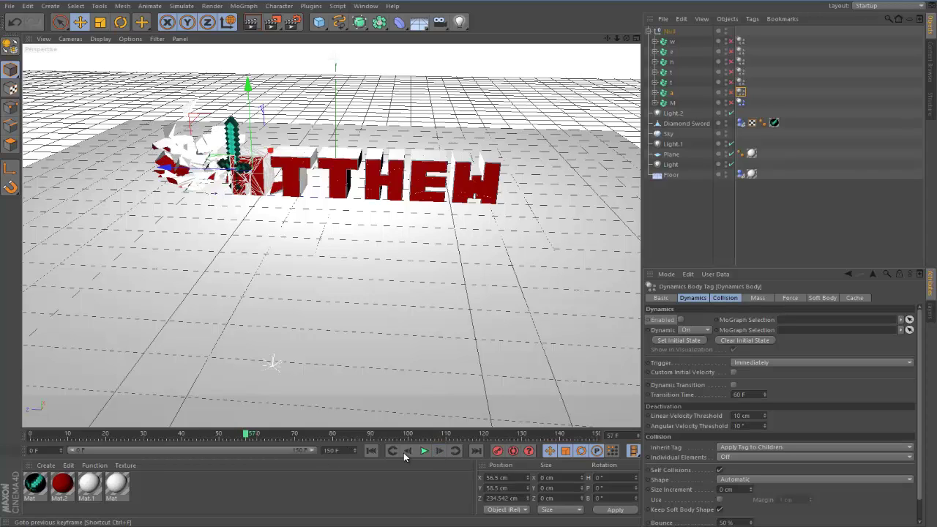
pyautogui.click(408, 451)
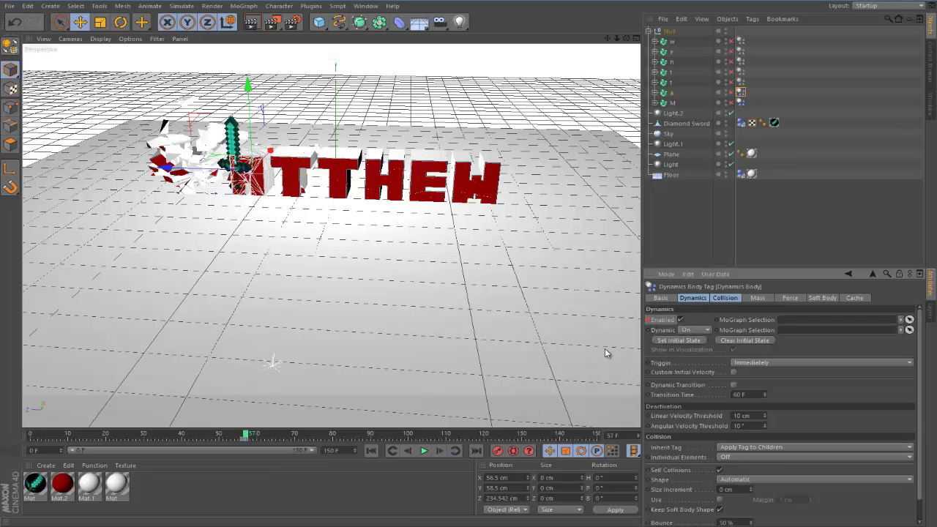
# - Play the animation from frame 0 to check when the first two letters shatter, and rewind it
pyautogui.moveTo(248, 432); pyautogui.dragTo(4, 450)
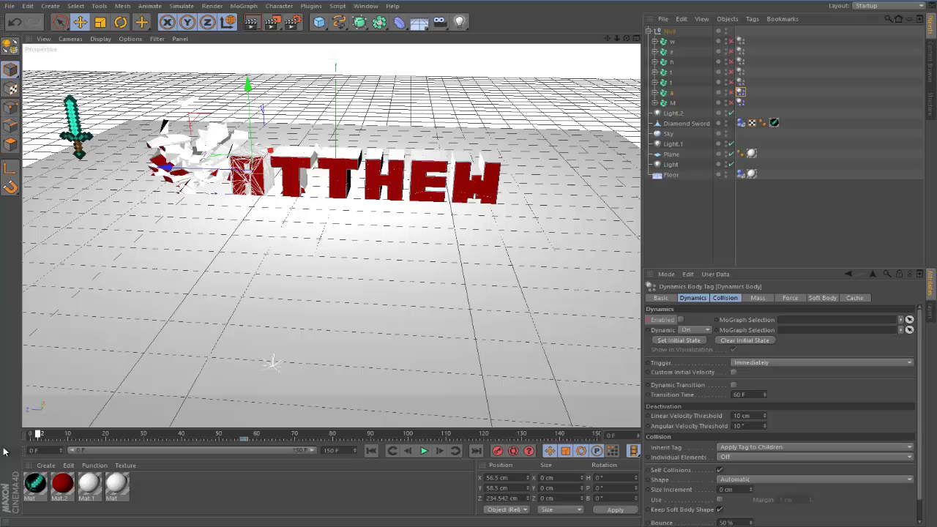
pyautogui.click(688, 216)
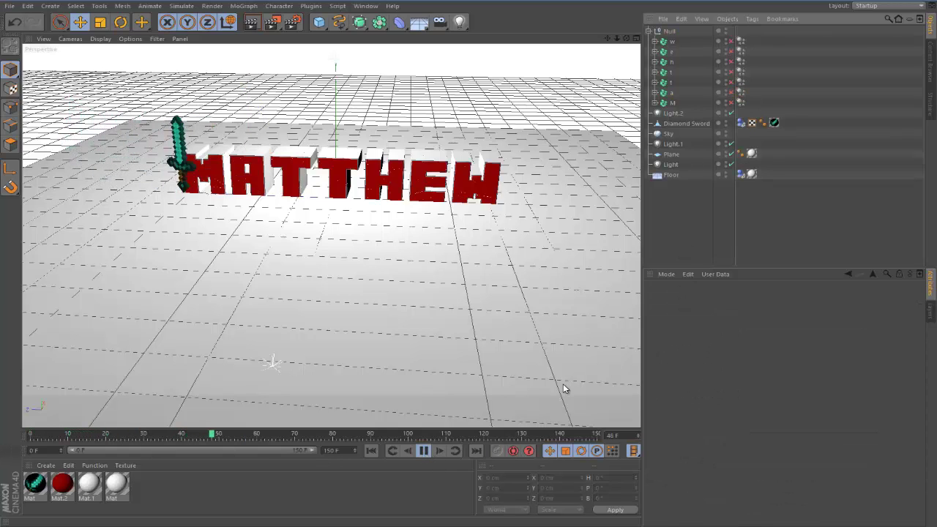
pyautogui.click(423, 450)
pyautogui.moveTo(391, 438); pyautogui.dragTo(29, 437)
pyautogui.click(166, 3)
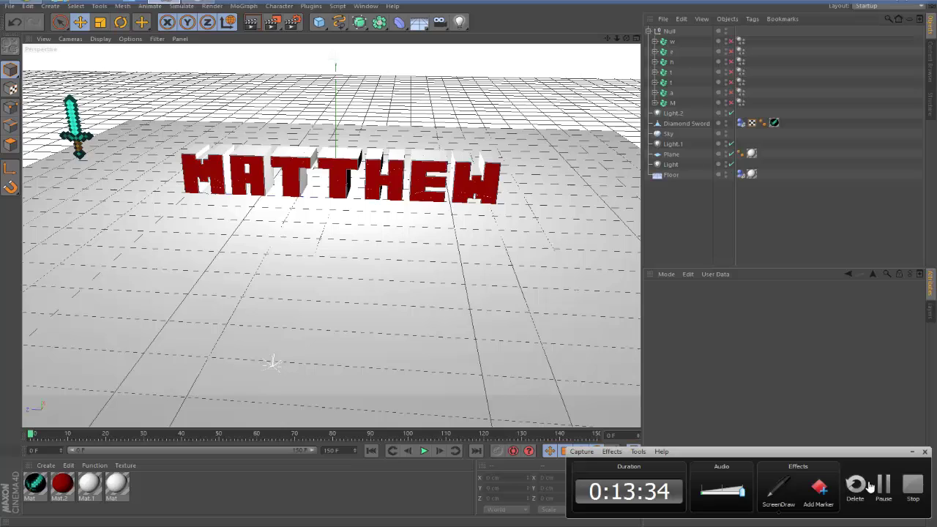
pyautogui.click(883, 485)
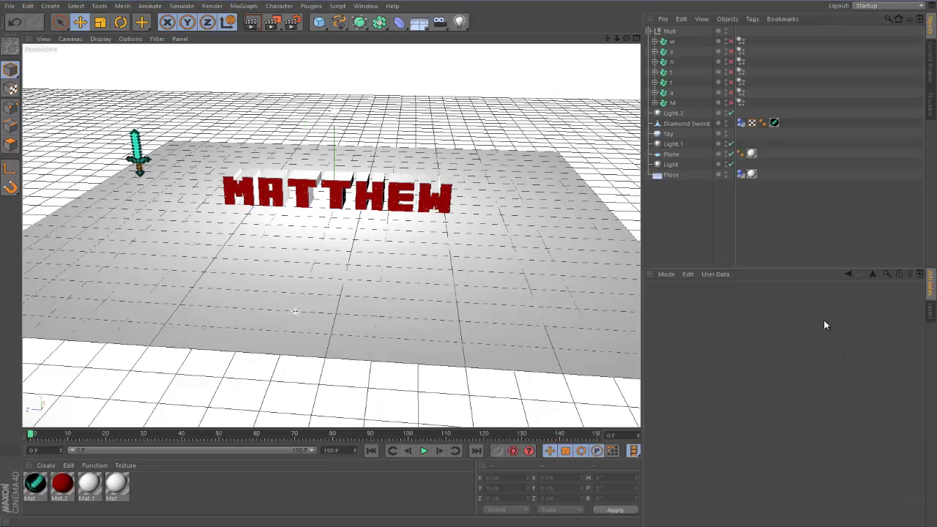
# - Play the animation up to frame 93 and render a closer view of the shattered letters
pyautogui.click(425, 451)
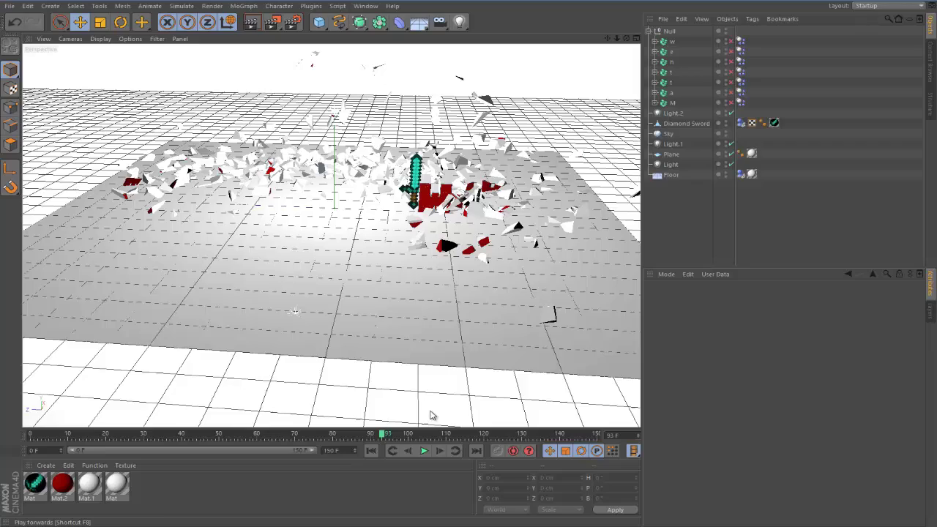
pyautogui.scroll(3, 348, 110)
pyautogui.scroll(1, 569, 83)
pyautogui.moveTo(627, 39); pyautogui.dragTo(571, 21)
pyautogui.click(253, 23)
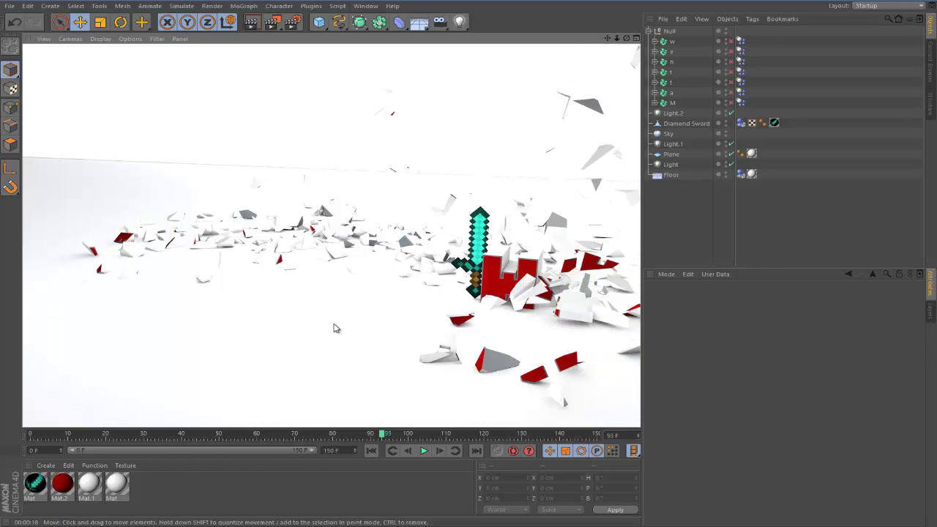
pyautogui.click(703, 205)
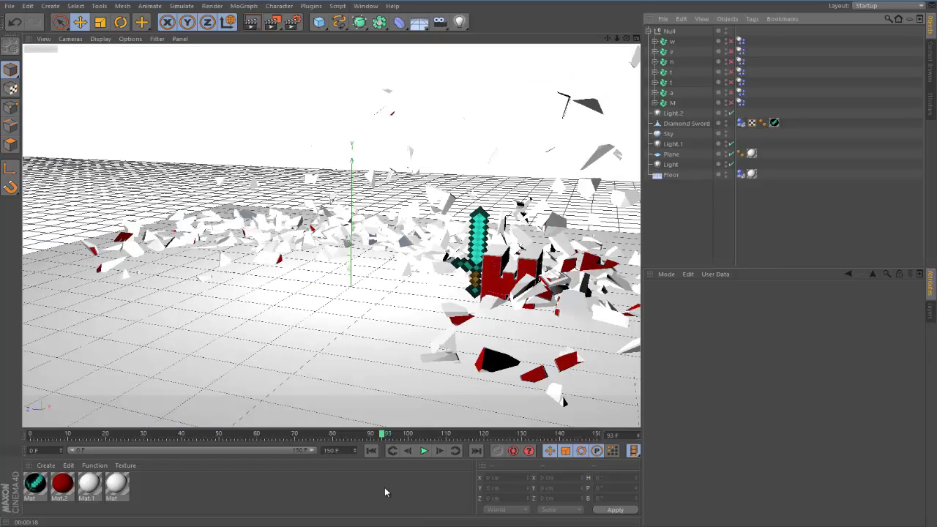
# - Rewind to frame 0 and advance the animation to frame 99, reviewing the shattering letters from the front
pyautogui.moveTo(382, 435); pyautogui.dragTo(29, 438)
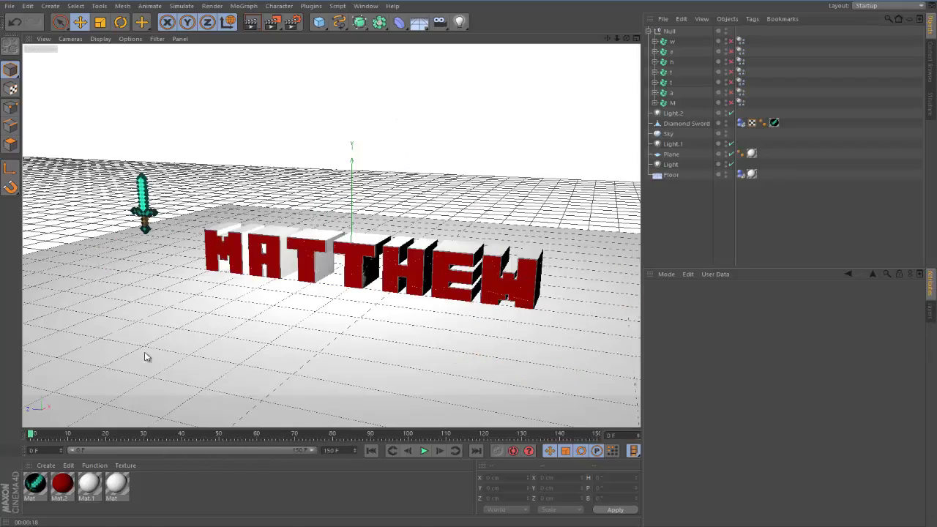
pyautogui.moveTo(627, 38); pyautogui.dragTo(473, 259)
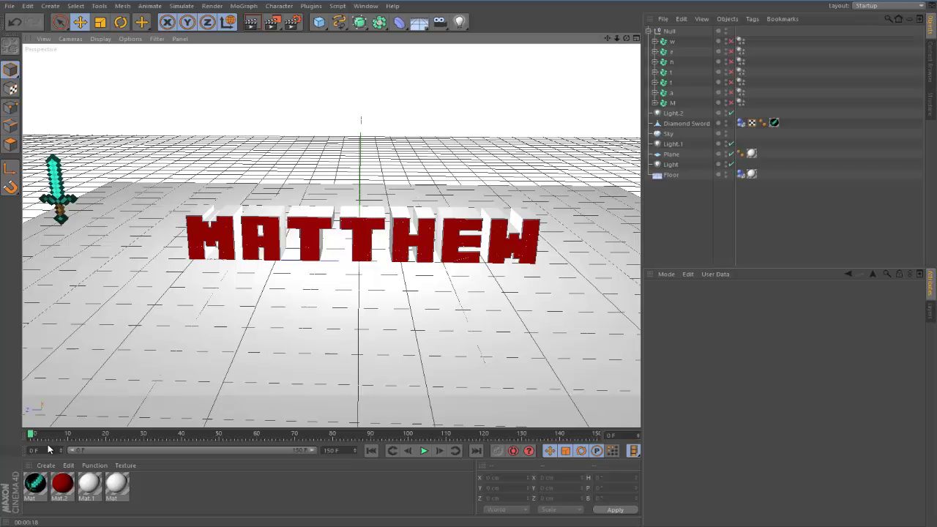
pyautogui.moveTo(31, 433); pyautogui.dragTo(407, 413)
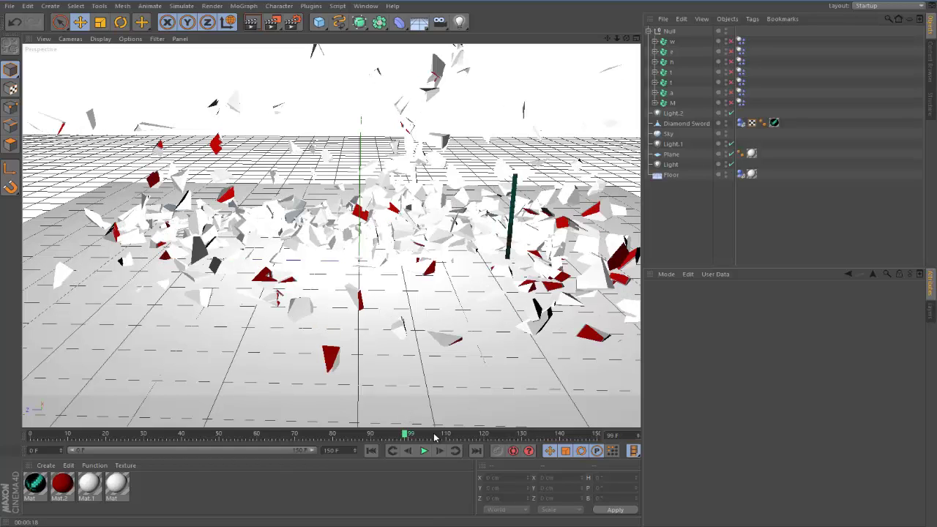
# - Collapse the Null's hierarchy and replace the Diamond Sword's collider with a Rigid Body simulation tag
pyautogui.click(648, 32)
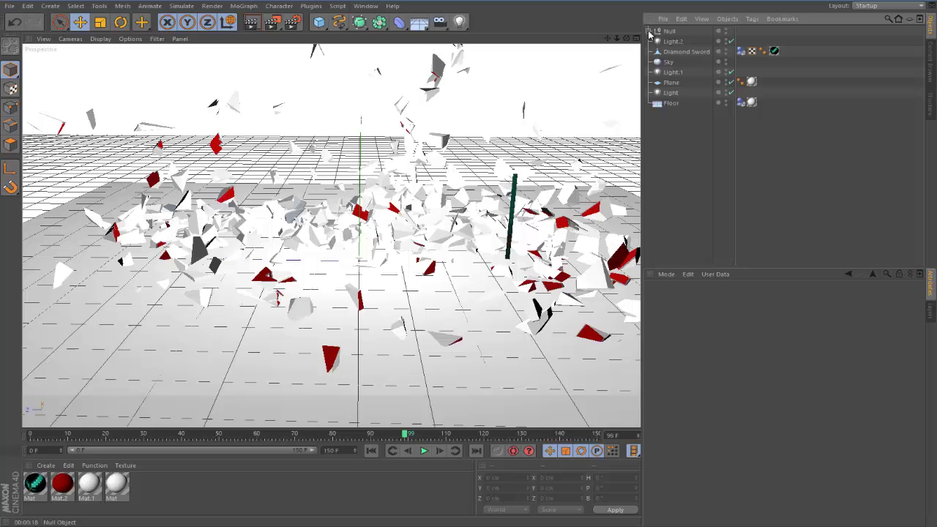
pyautogui.rightClick(680, 52)
pyautogui.moveTo(728, 91)
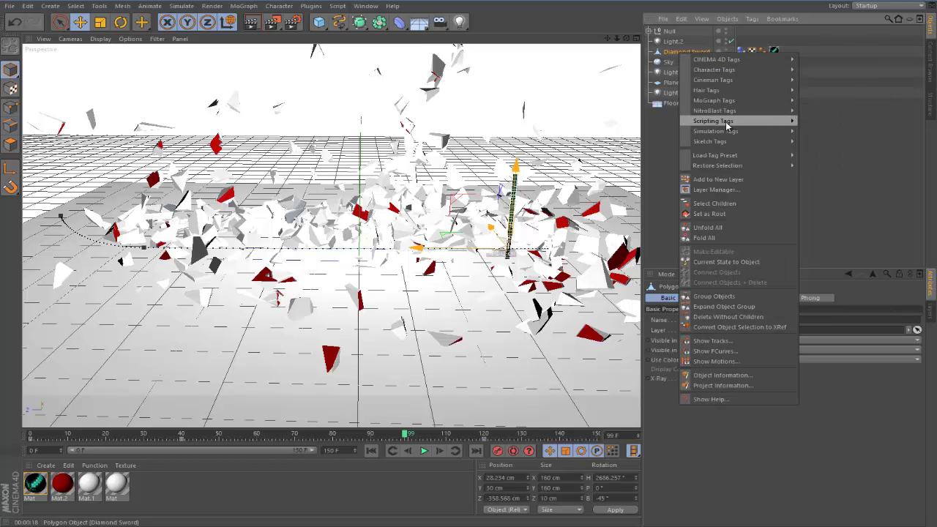
pyautogui.moveTo(725, 133)
pyautogui.click(816, 136)
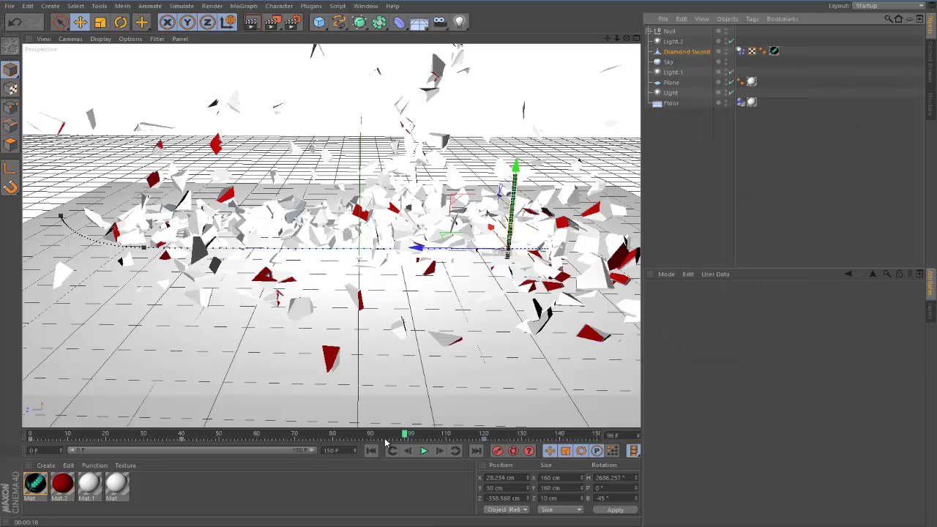
# - Preview the sword's rigid-body motion from frame 0, rewind, and open its Dynamics Body tag settings
pyautogui.hotkey('shift', 'f')
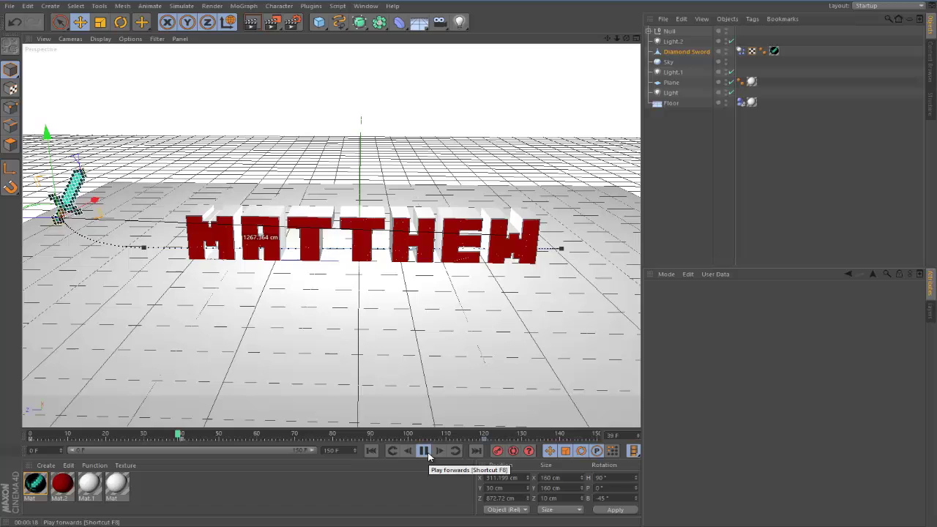
pyautogui.click(425, 451)
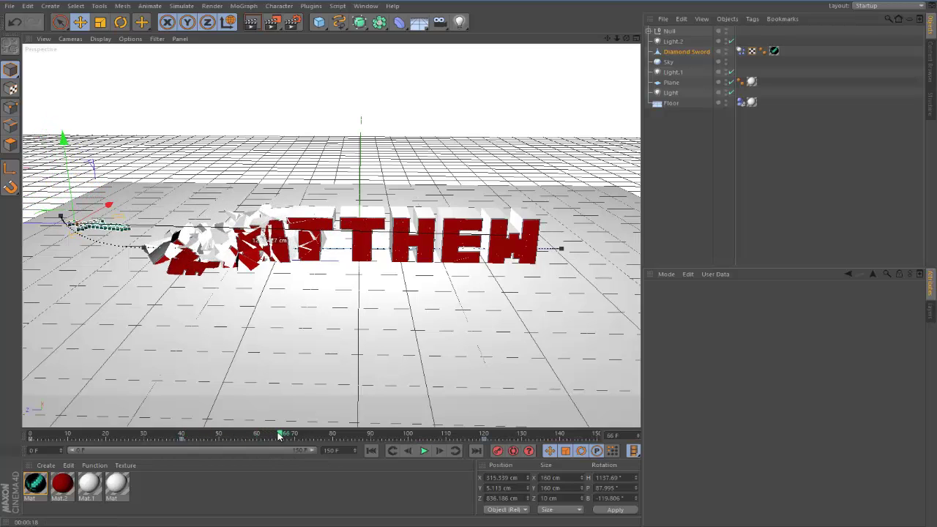
pyautogui.hotkey('shift', 'f')
pyautogui.click(741, 51)
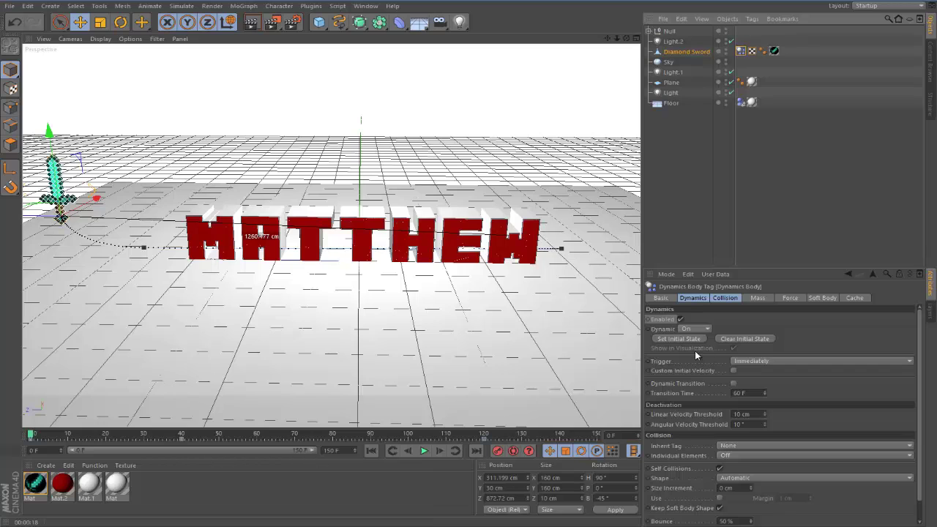
# - Disable the Diamond Sword's rigid-body dynamics, play the sweep through the letters and stop at frame 99
pyautogui.click(680, 319)
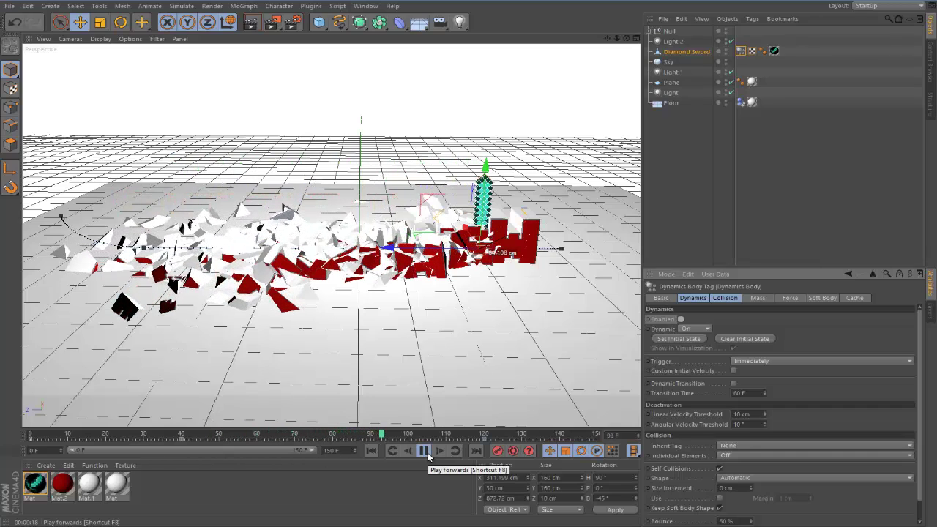
pyautogui.click(424, 451)
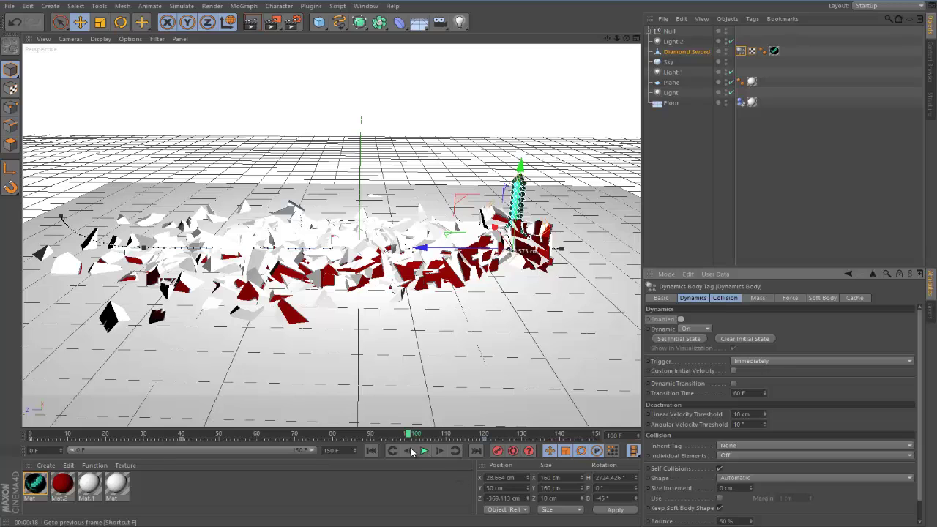
pyautogui.click(408, 451)
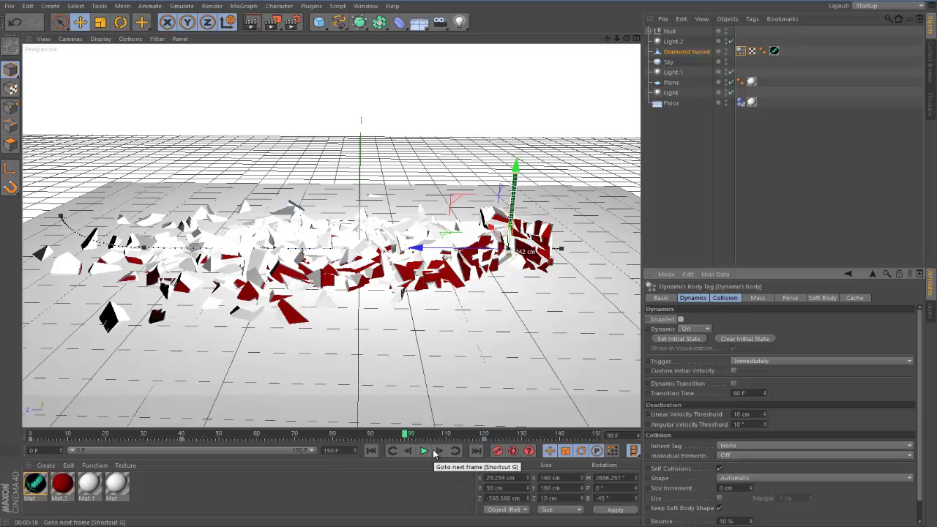
# - Step frame by frame from 99 to 107 to find where the sword clears the last letter
pyautogui.click(440, 452)
pyautogui.click(440, 452)
pyautogui.click(440, 451)
pyautogui.click(440, 451)
pyautogui.click(440, 452)
pyautogui.click(440, 451)
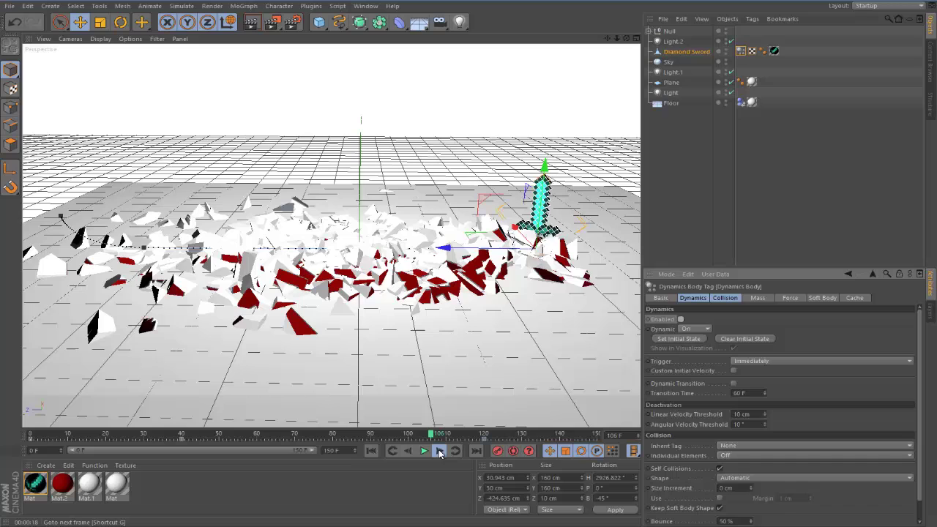
pyautogui.click(440, 452)
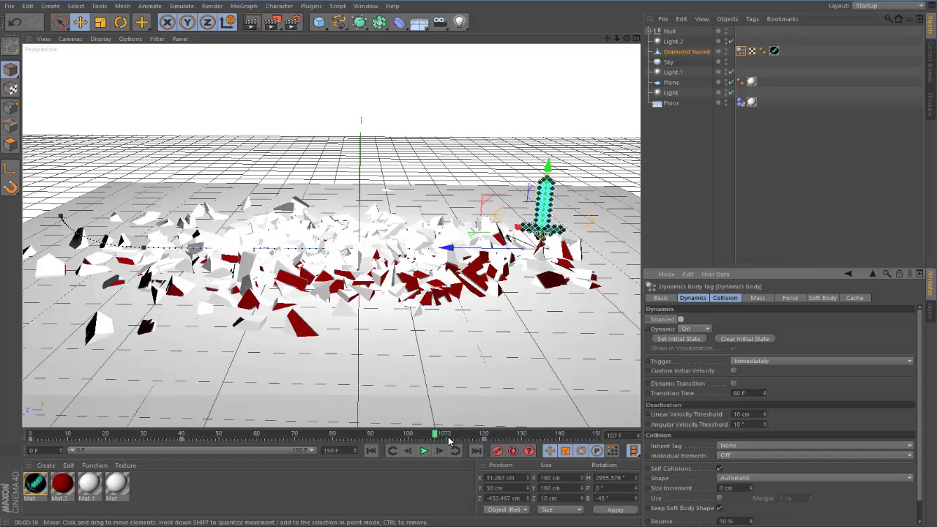
pyautogui.click(409, 452)
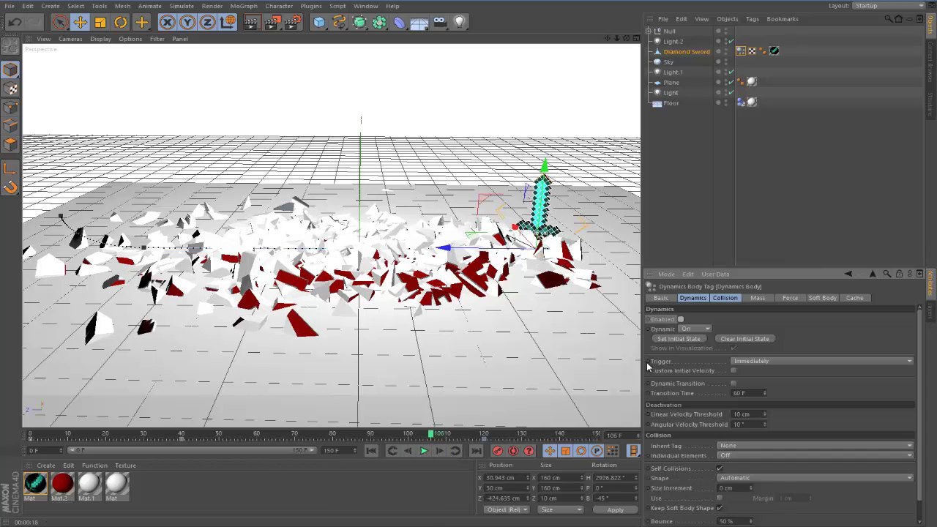
pyautogui.click(442, 451)
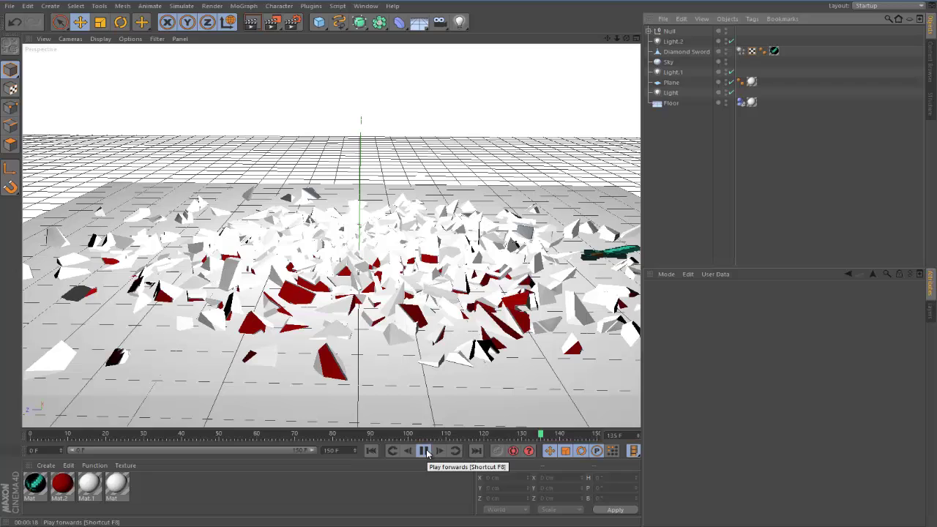
# - Stop the playback and scrub the timeline to review the sword's motion, ending at frame 0
pyautogui.click(425, 451)
pyautogui.click(487, 431)
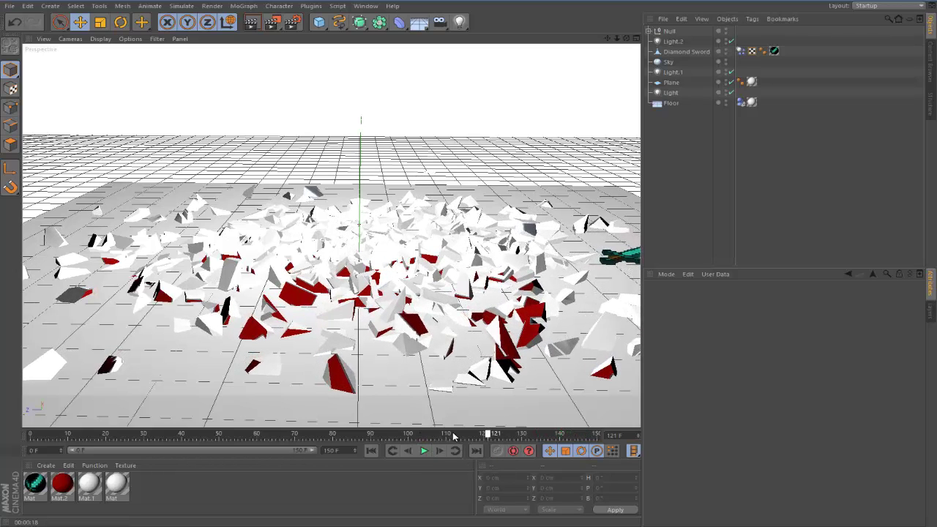
pyautogui.moveTo(150, 433); pyautogui.dragTo(198, 434)
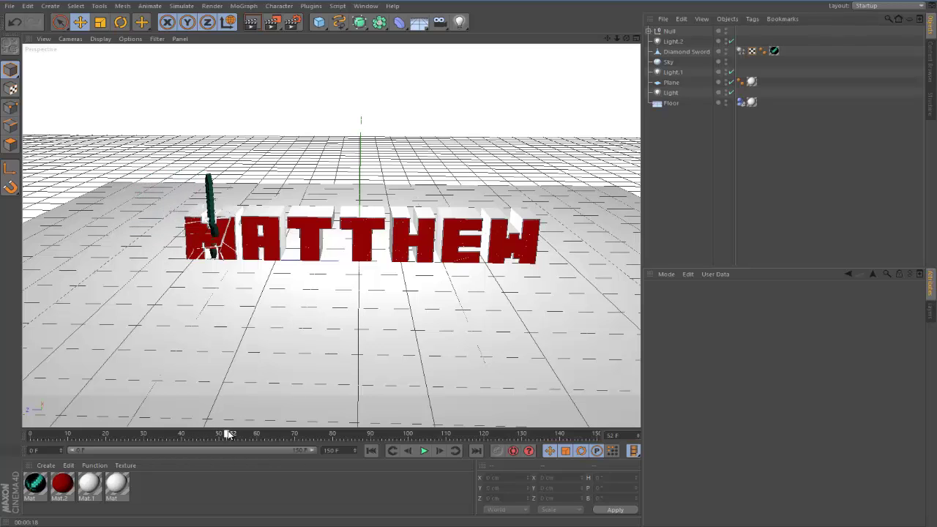
pyautogui.moveTo(290, 434); pyautogui.dragTo(30, 434)
# - Add a camera from the current view, turn it to heading -76.067° and pitch -11.889°, and leave the camera view
pyautogui.click(454, 26)
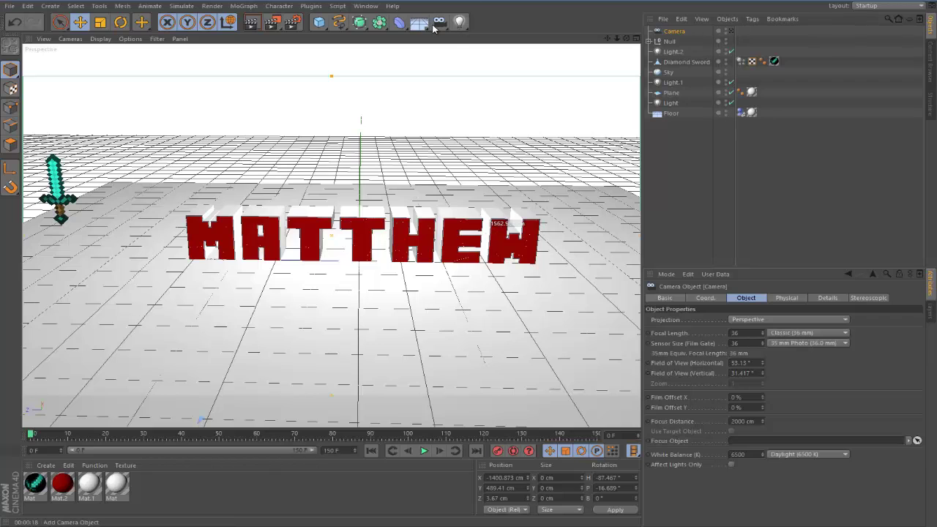
pyautogui.click(730, 31)
pyautogui.moveTo(626, 38); pyautogui.dragTo(699, 41)
pyautogui.click(731, 31)
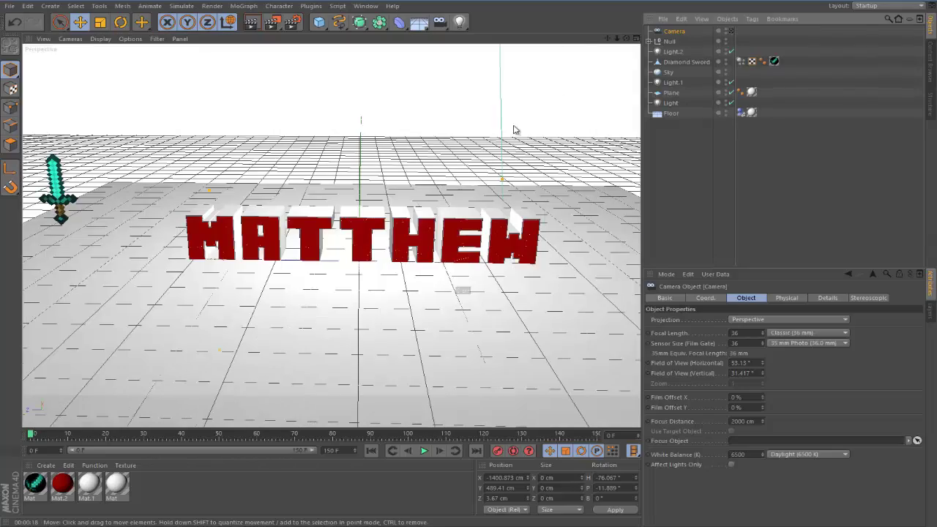
# - Look through the camera and frame the last letters closely at X -768.209, Y 197.755, Z -319.556 cm for frame 0
pyautogui.moveTo(607, 39); pyautogui.dragTo(539, 246)
pyautogui.moveTo(472, 263); pyautogui.dragTo(473, 263)
pyautogui.click(730, 30)
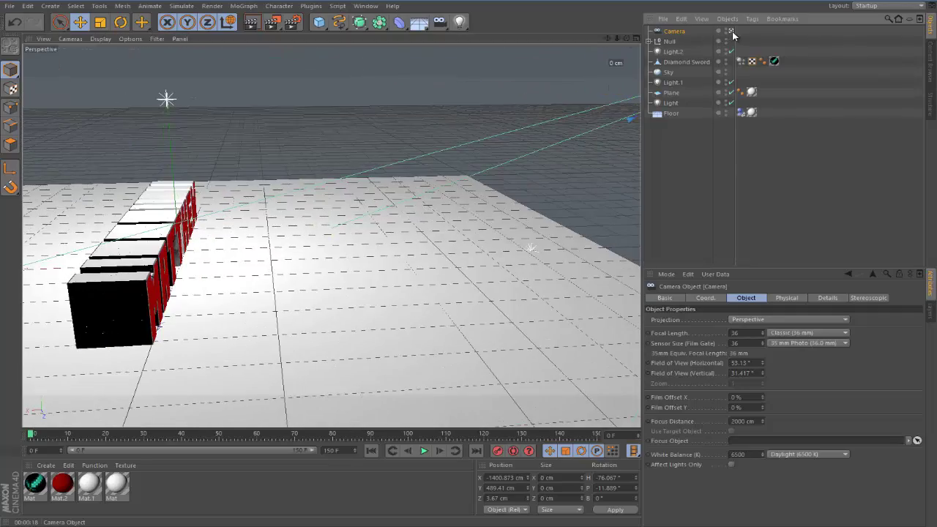
pyautogui.moveTo(615, 43); pyautogui.dragTo(470, 262)
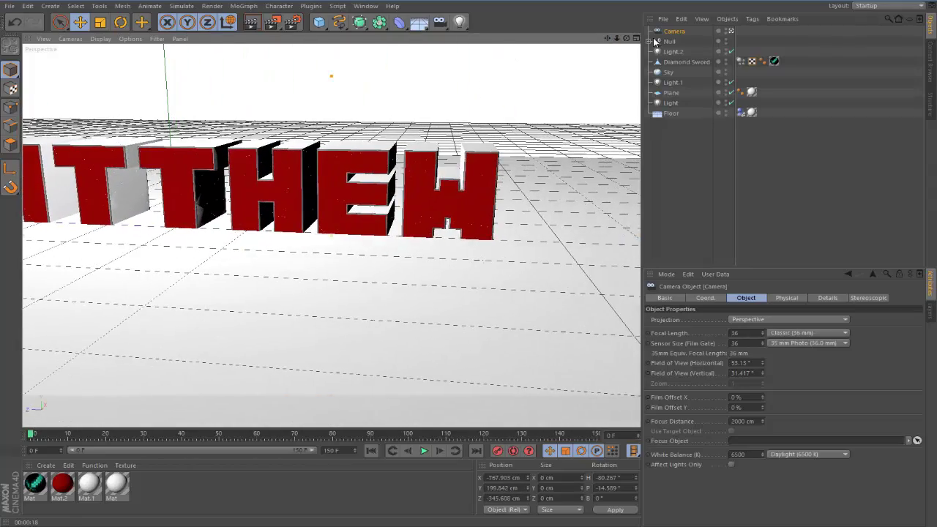
pyautogui.moveTo(626, 42); pyautogui.dragTo(472, 262)
pyautogui.moveTo(624, 42); pyautogui.dragTo(513, 433)
# - At frame 40, pull the camera back to X -1185.769, Y 308.828, Z 22.427 cm to frame the sword and all letters
pyautogui.moveTo(33, 435); pyautogui.dragTo(82, 440)
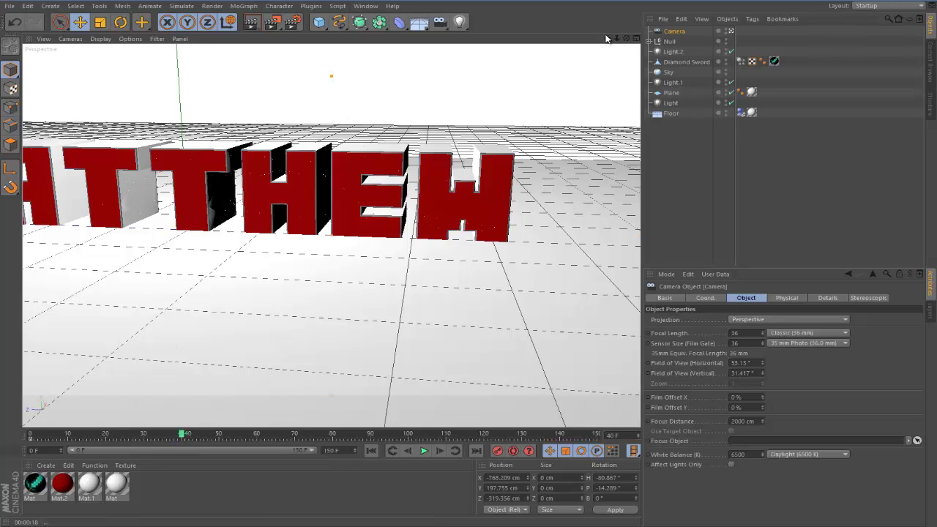
pyautogui.moveTo(605, 38); pyautogui.dragTo(516, 289)
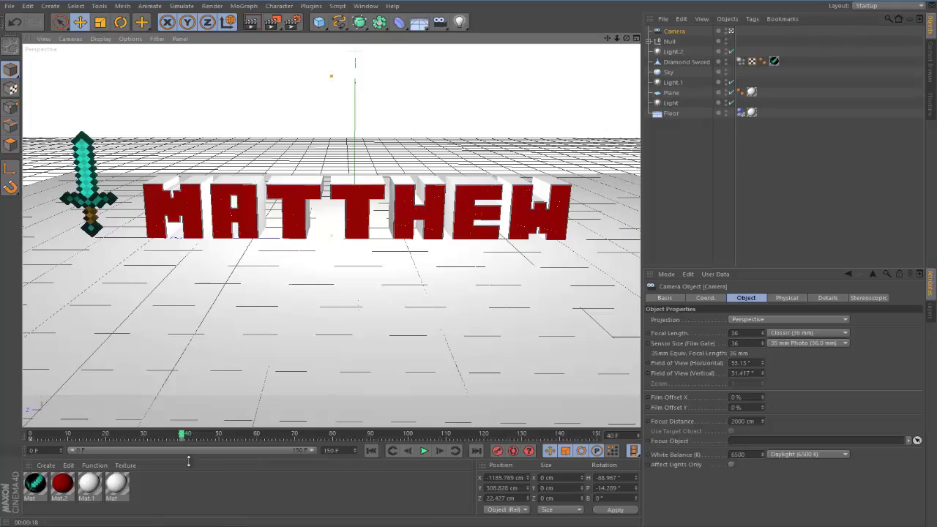
# - Scrub through the timeline to review the camera move and shattering, return to frame 0 and start playback
pyautogui.moveTo(182, 438)
pyautogui.mouseDown()
pyautogui.moveTo(30, 438)
pyautogui.moveTo(188, 433)
pyautogui.mouseUp()
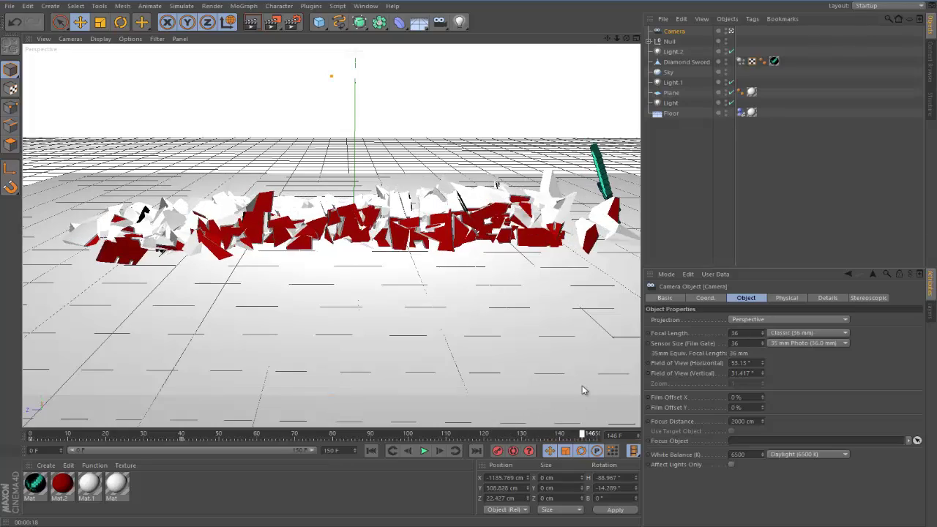
pyautogui.moveTo(641, 401); pyautogui.dragTo(1, 383)
pyautogui.click(427, 451)
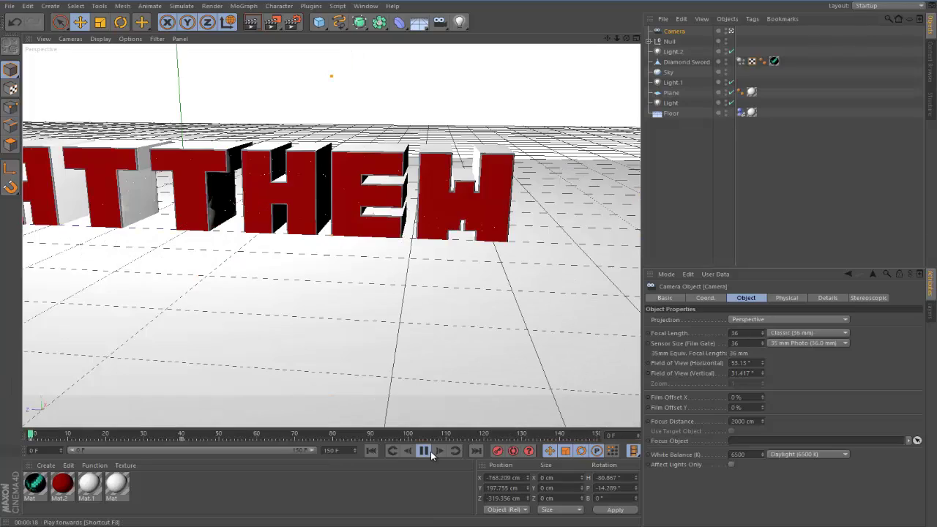